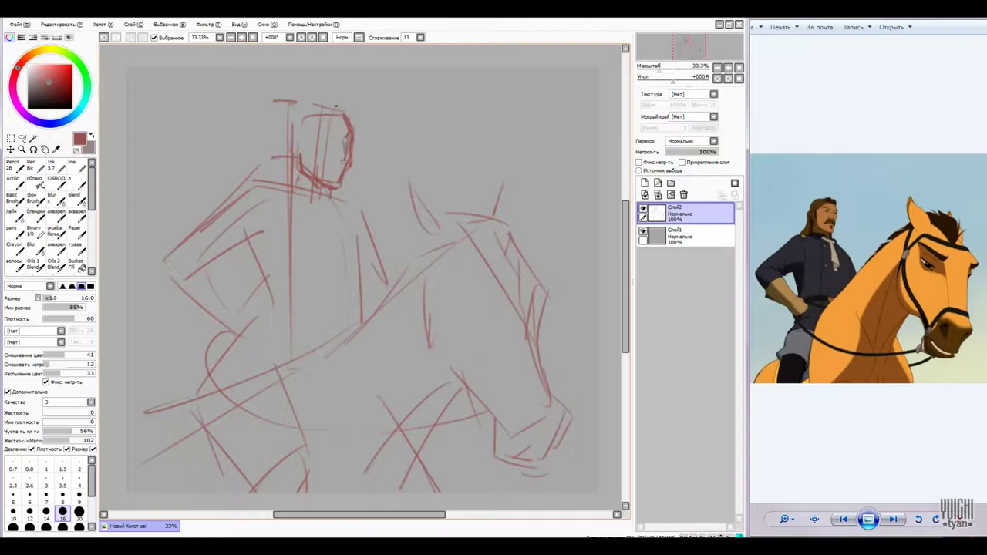
# - Rough out a rounded skull for the rider's head and erase the construction lines inside it
pyautogui.press('e')
pyautogui.moveTo(285, 101)
pyautogui.mouseDown()
pyautogui.moveTo(320, 179)
pyautogui.moveTo(312, 112)
pyautogui.moveTo(339, 168)
pyautogui.mouseUp()
pyautogui.scroll(1, 337, 168)
pyautogui.press('b')
pyautogui.press(']')
pyautogui.press(']')
pyautogui.press('e')
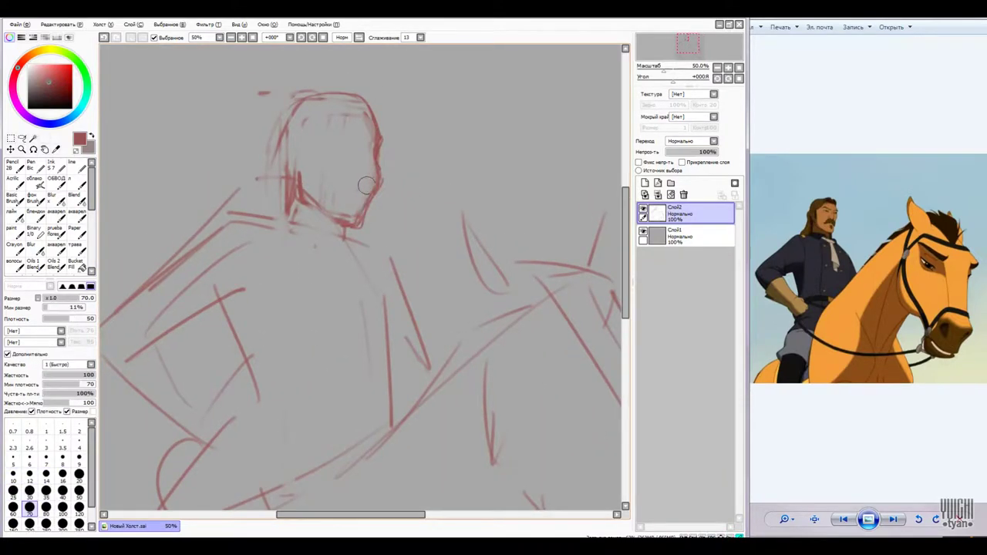
pyautogui.moveTo(374, 123); pyautogui.dragTo(319, 147)
# - Redraw the contour of the rider's head, firming up the chin, jaw, cheek and forehead
pyautogui.press('b')
pyautogui.moveTo(371, 198); pyautogui.dragTo(345, 227)
pyautogui.moveTo(296, 192); pyautogui.dragTo(339, 225)
pyautogui.moveTo(376, 174); pyautogui.dragTo(378, 193)
pyautogui.moveTo(335, 95); pyautogui.dragTo(379, 164)
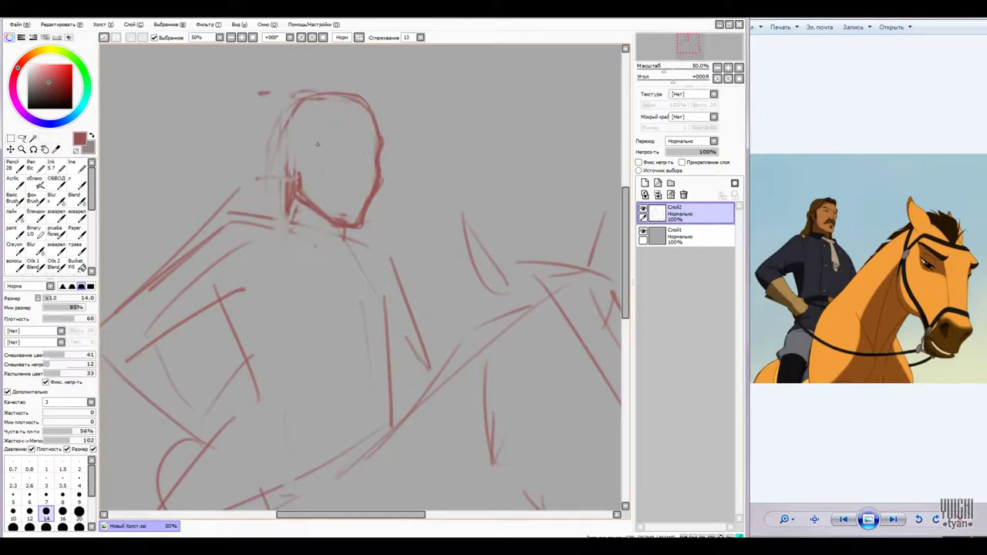
# - Sketch the brow line, nose and moustache on the rider's face, cleaning up stray marks
pyautogui.press('e')
pyautogui.moveTo(324, 129); pyautogui.dragTo(369, 152)
pyautogui.press('b')
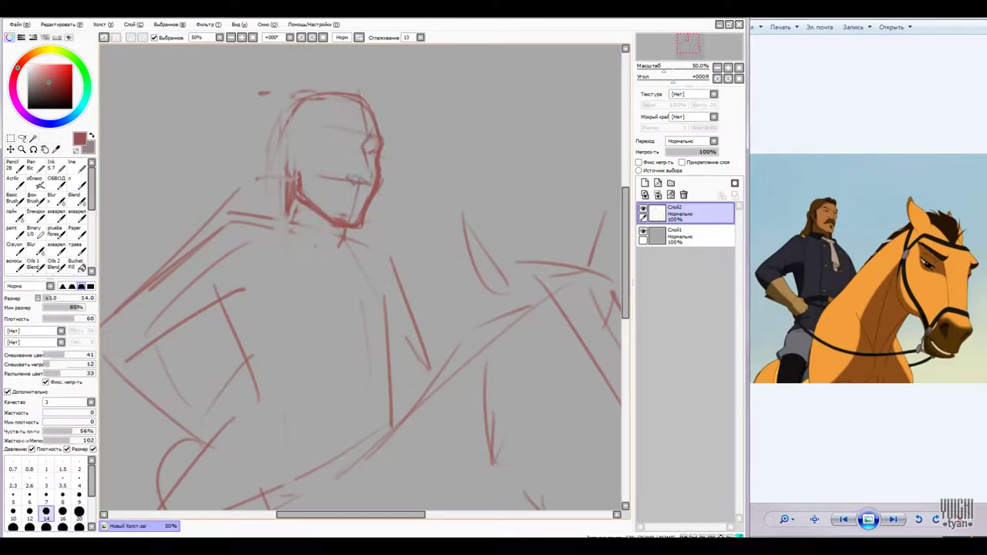
pyautogui.press('e')
pyautogui.moveTo(348, 199)
pyautogui.mouseDown()
pyautogui.moveTo(351, 213)
pyautogui.moveTo(353, 181)
pyautogui.mouseUp()
pyautogui.press('b')
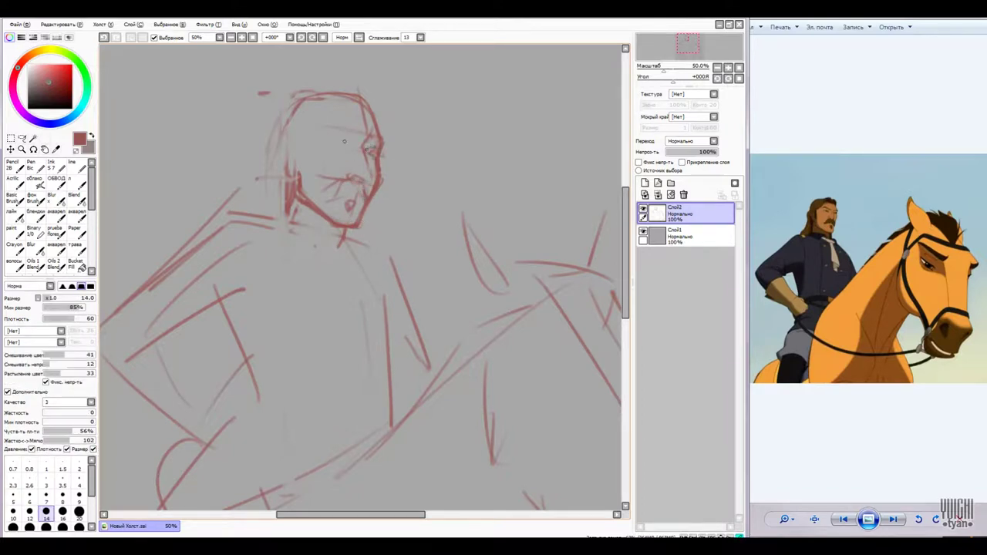
# - Sketch the rider's swept-back hair from the hairline and crown down to the long strands behind the ear
pyautogui.moveTo(293, 131)
pyautogui.mouseDown()
pyautogui.moveTo(330, 95)
pyautogui.moveTo(356, 104)
pyautogui.mouseUp()
pyautogui.moveTo(318, 114); pyautogui.dragTo(342, 97)
pyautogui.moveTo(379, 122)
pyautogui.mouseDown()
pyautogui.moveTo(378, 101)
pyautogui.moveTo(293, 91)
pyautogui.mouseUp()
pyautogui.moveTo(282, 100)
pyautogui.mouseDown()
pyautogui.moveTo(297, 166)
pyautogui.moveTo(285, 169)
pyautogui.mouseUp()
pyautogui.press('e')
pyautogui.press('b')
pyautogui.moveTo(304, 207); pyautogui.dragTo(328, 223)
pyautogui.moveTo(277, 117); pyautogui.dragTo(259, 192)
pyautogui.moveTo(302, 120); pyautogui.dragTo(271, 180)
# - Clean up the area beside the rider's nose and define the drooping moustache and mouth
pyautogui.press('e')
pyautogui.moveTo(370, 166)
pyautogui.mouseDown()
pyautogui.moveTo(356, 120)
pyautogui.moveTo(370, 140)
pyautogui.mouseUp()
pyautogui.press('b')
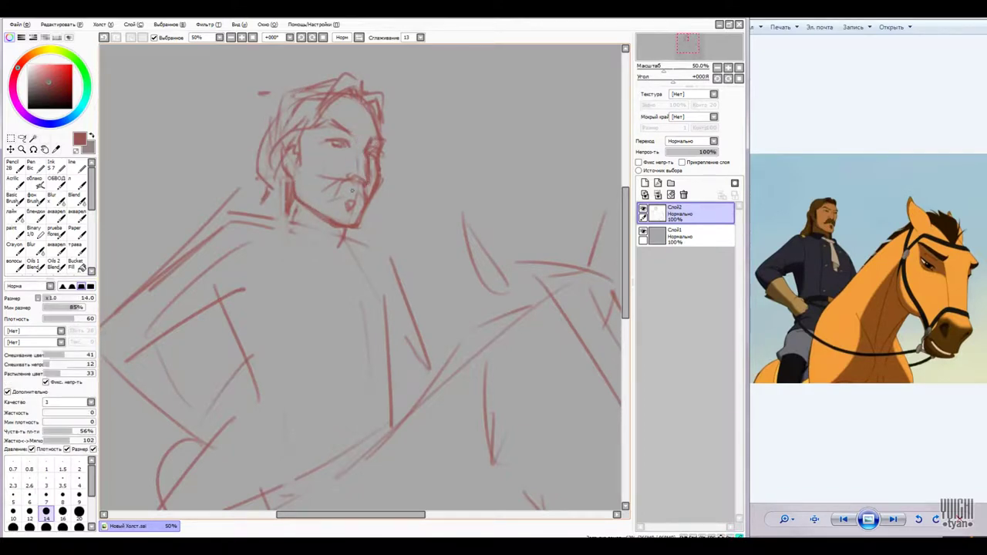
pyautogui.moveTo(325, 191); pyautogui.dragTo(349, 201)
# - Erase the rough neck lines and draw the rider's neck, standing collar and hair falling to the shoulder
pyautogui.press('e')
pyautogui.moveTo(346, 158)
pyautogui.mouseDown()
pyautogui.moveTo(357, 134)
pyautogui.moveTo(383, 188)
pyautogui.moveTo(371, 203)
pyautogui.moveTo(345, 220)
pyautogui.moveTo(378, 143)
pyautogui.moveTo(276, 192)
pyautogui.moveTo(337, 261)
pyautogui.mouseUp()
pyautogui.press('b')
pyautogui.press('e')
pyautogui.press('b')
pyautogui.moveTo(290, 206)
pyautogui.mouseDown()
pyautogui.moveTo(155, 267)
pyautogui.moveTo(292, 181)
pyautogui.moveTo(256, 223)
pyautogui.mouseUp()
pyautogui.press('e')
pyautogui.press('b')
pyautogui.moveTo(286, 176); pyautogui.dragTo(266, 223)
pyautogui.moveTo(327, 211); pyautogui.dragTo(287, 252)
pyautogui.moveTo(332, 228)
pyautogui.mouseDown()
pyautogui.moveTo(333, 254)
pyautogui.moveTo(309, 258)
pyautogui.mouseUp()
# - Draw the sleeve seam below the rider's near shoulder and erase the rough upper-arm lines
pyautogui.moveTo(229, 239); pyautogui.dragTo(222, 333)
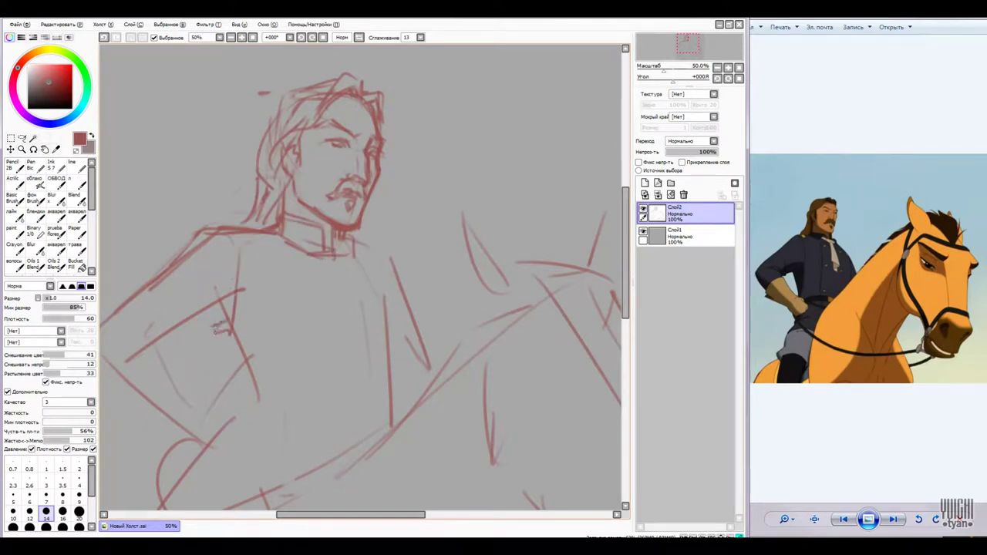
pyautogui.press('e')
pyautogui.moveTo(231, 297); pyautogui.dragTo(135, 355)
# - Select the rider's head and shoulders and scale them down slightly
pyautogui.moveTo(192, 61); pyautogui.dragTo(401, 278)
pyautogui.hotkey('ctrl', 't')
pyautogui.moveTo(401, 77); pyautogui.dragTo(375, 97)
pyautogui.moveTo(219, 330); pyautogui.dragTo(236, 313)
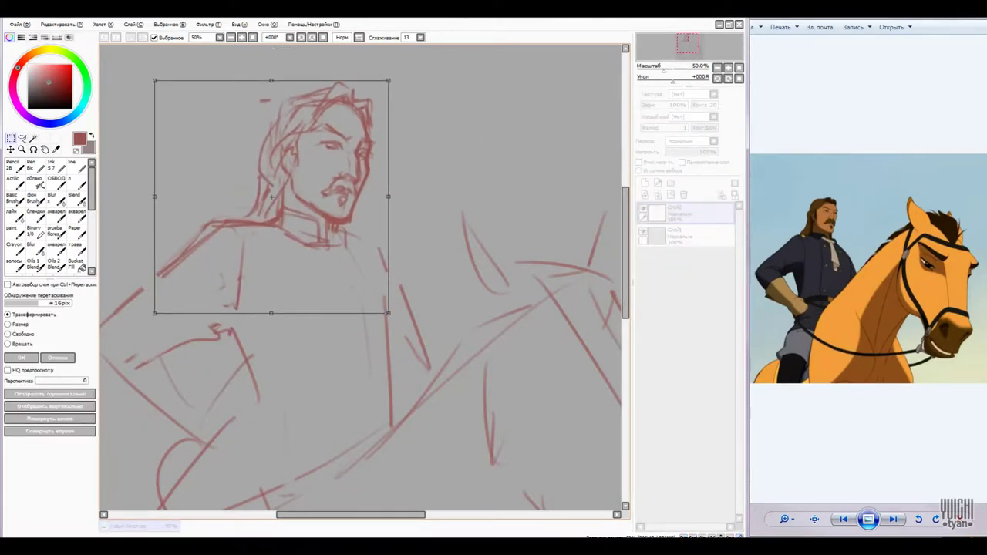
pyautogui.press('Return')
# - Redraw the rider's far shoulder, sleeve and torso edge, erasing the stray line inside the arm
pyautogui.moveTo(393, 285); pyautogui.dragTo(389, 432)
pyautogui.press('e')
pyautogui.moveTo(408, 339)
pyautogui.mouseDown()
pyautogui.moveTo(352, 245)
pyautogui.moveTo(420, 377)
pyautogui.mouseUp()
pyautogui.press('b')
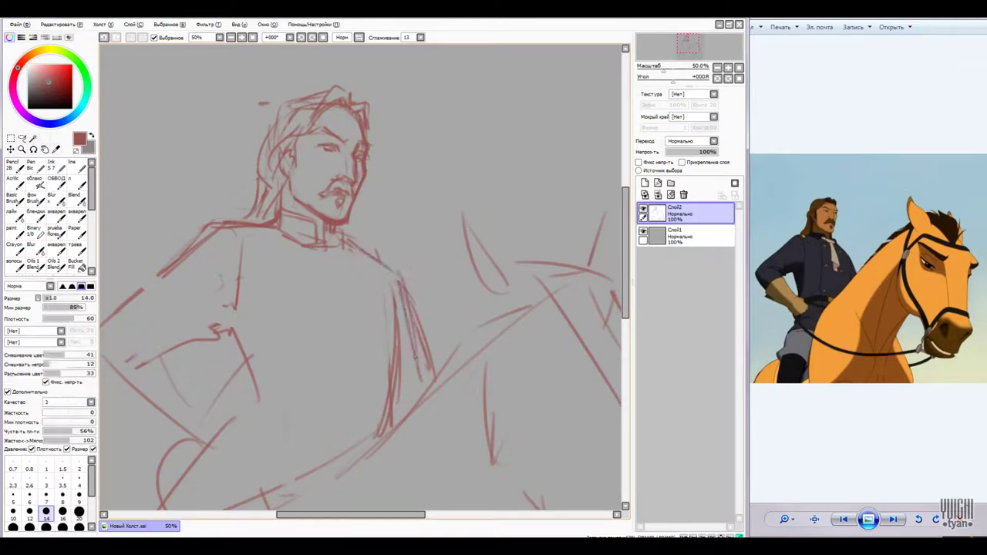
pyautogui.moveTo(397, 278); pyautogui.dragTo(424, 385)
# - Sketch the near side of the rider's torso and the jacket's front seam
pyautogui.moveTo(225, 327); pyautogui.dragTo(250, 397)
pyautogui.moveTo(204, 293); pyautogui.dragTo(220, 466)
pyautogui.press('e')
pyautogui.press('b')
pyautogui.moveTo(316, 251)
pyautogui.mouseDown()
pyautogui.moveTo(290, 482)
pyautogui.moveTo(307, 461)
pyautogui.mouseUp()
# - Sketch the rider's bent elbow, rolled sleeve, forearm and hand resting on the hip
pyautogui.moveTo(162, 304); pyautogui.dragTo(143, 385)
pyautogui.moveTo(178, 343); pyautogui.dragTo(219, 405)
pyautogui.moveTo(127, 393); pyautogui.dragTo(189, 424)
pyautogui.moveTo(270, 420); pyautogui.dragTo(197, 463)
pyautogui.moveTo(247, 404); pyautogui.dragTo(202, 505)
# - Draw the belt across the rider's waist and the scarf hanging from his collar
pyautogui.moveTo(262, 443); pyautogui.dragTo(370, 423)
pyautogui.moveTo(369, 232); pyautogui.dragTo(356, 312)
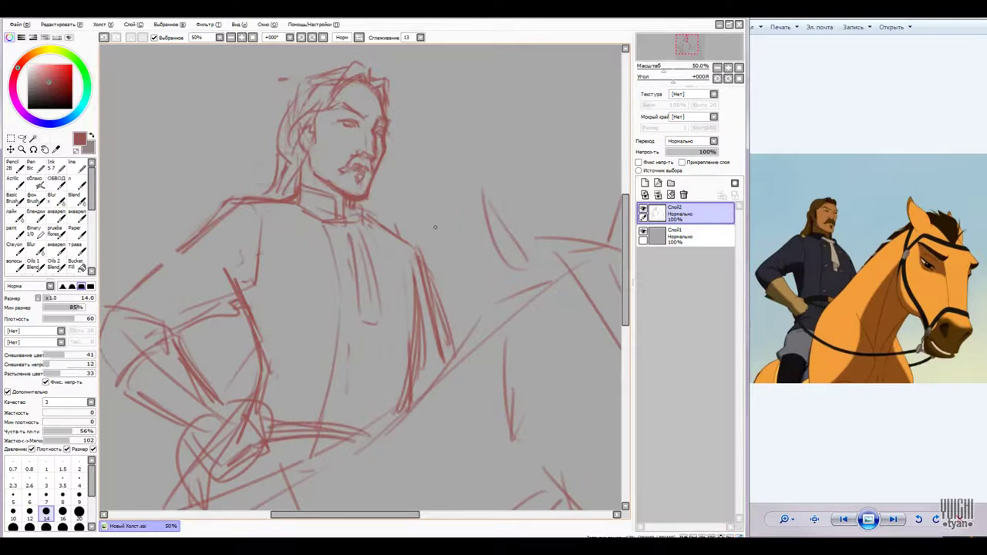
# - Sketch the horse's brow and the long contours running down the front of its face
pyautogui.hotkey('ctrl', '-')
pyautogui.moveTo(453, 284); pyautogui.dragTo(485, 290)
pyautogui.moveTo(457, 301)
pyautogui.mouseDown()
pyautogui.moveTo(537, 293)
pyautogui.moveTo(548, 412)
pyautogui.mouseUp()
pyautogui.moveTo(488, 311); pyautogui.dragTo(498, 341)
# - Sketch the horse's muzzle, mouth, lower jaw and rounded cheek
pyautogui.moveTo(495, 447); pyautogui.dragTo(550, 429)
pyautogui.moveTo(543, 449); pyautogui.dragTo(532, 465)
pyautogui.moveTo(455, 387); pyautogui.dragTo(494, 470)
pyautogui.moveTo(511, 468); pyautogui.dragTo(532, 475)
pyautogui.moveTo(423, 373); pyautogui.dragTo(452, 385)
pyautogui.moveTo(402, 286); pyautogui.dragTo(422, 385)
# - Draw the horse's frowning eyebrow and the eye beneath it
pyautogui.moveTo(455, 293); pyautogui.dragTo(493, 301)
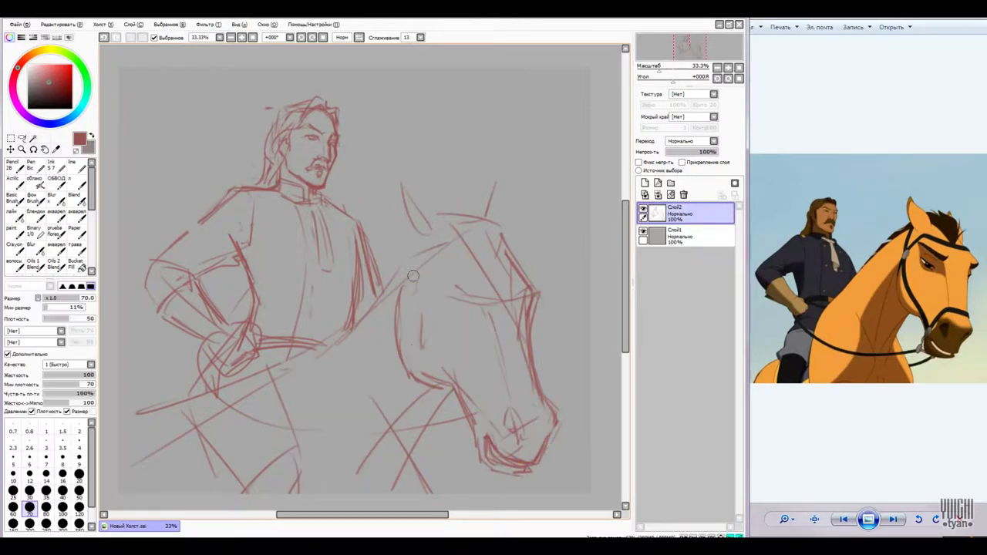
pyautogui.moveTo(431, 289); pyautogui.dragTo(494, 309)
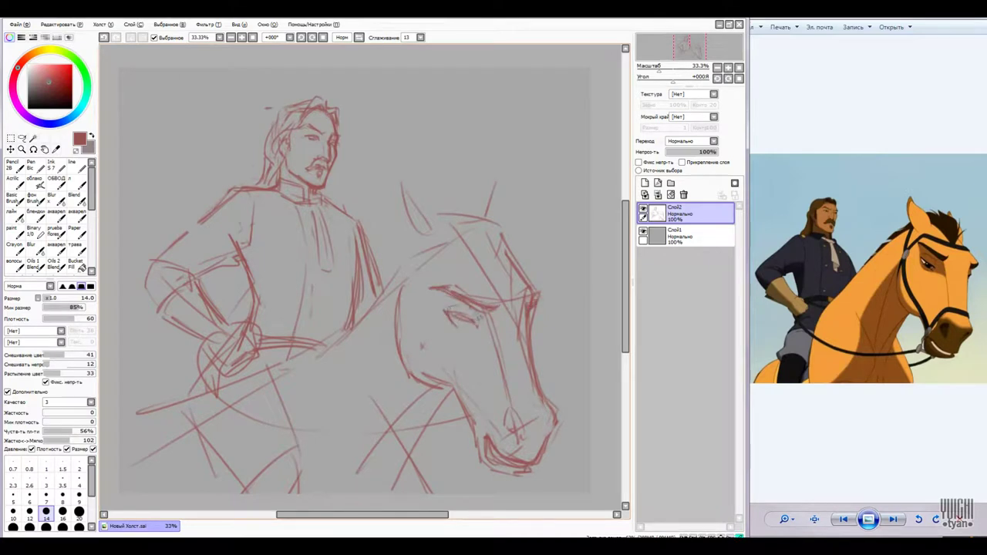
# - Rework the horse's jaw and nose contours and add the bridle's cheek strap
pyautogui.moveTo(402, 364)
pyautogui.mouseDown()
pyautogui.moveTo(475, 433)
pyautogui.moveTo(447, 384)
pyautogui.mouseUp()
pyautogui.press('e')
pyautogui.press('n')
pyautogui.moveTo(525, 274); pyautogui.dragTo(549, 422)
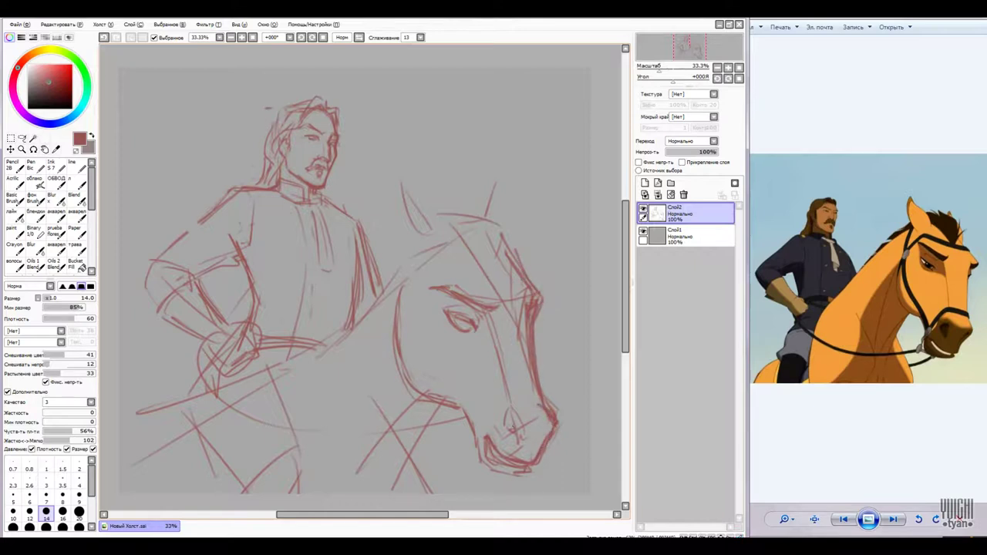
pyautogui.moveTo(433, 360); pyautogui.dragTo(481, 432)
pyautogui.moveTo(404, 286); pyautogui.dragTo(464, 407)
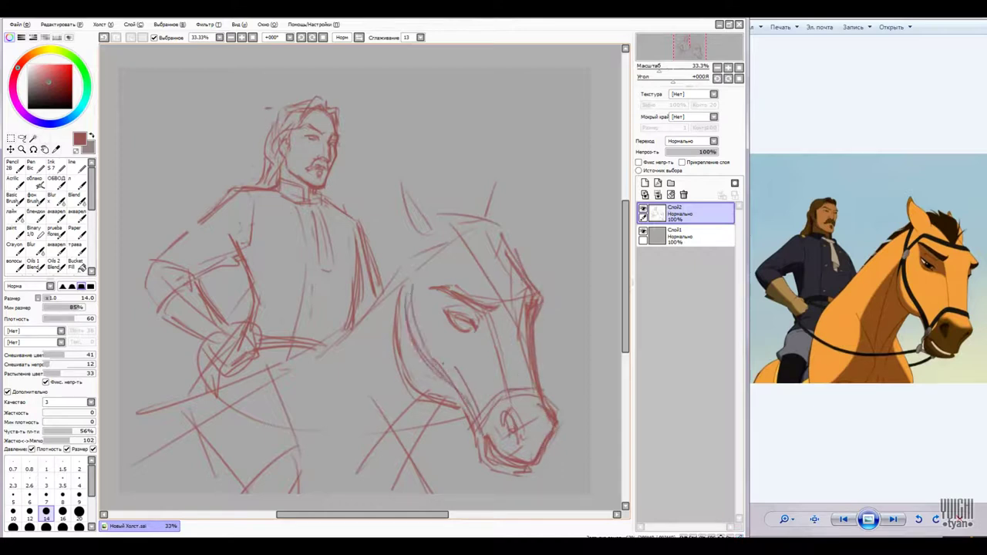
# - Draw the horse's browband, forelock and pointed near ear, erasing the old ear guidelines
pyautogui.moveTo(422, 262); pyautogui.dragTo(519, 274)
pyautogui.moveTo(445, 229); pyautogui.dragTo(509, 272)
pyautogui.moveTo(435, 199); pyautogui.dragTo(501, 260)
pyautogui.moveTo(408, 259); pyautogui.dragTo(395, 208)
pyautogui.moveTo(393, 185)
pyautogui.mouseDown()
pyautogui.moveTo(453, 231)
pyautogui.moveTo(408, 247)
pyautogui.moveTo(444, 208)
pyautogui.moveTo(407, 258)
pyautogui.mouseUp()
pyautogui.press('e')
pyautogui.press('n')
pyautogui.press('e')
pyautogui.moveTo(455, 210); pyautogui.dragTo(410, 259)
pyautogui.press('n')
# - Move the horse's head higher and slightly forward, and scale the sketch down a little
pyautogui.hotkey('ctrl', 't')
pyautogui.moveTo(472, 324); pyautogui.dragTo(485, 304)
pyautogui.moveTo(580, 154); pyautogui.dragTo(594, 185)
pyautogui.press('Return')
pyautogui.hotkey('ctrl', 't')
pyautogui.press('Return')
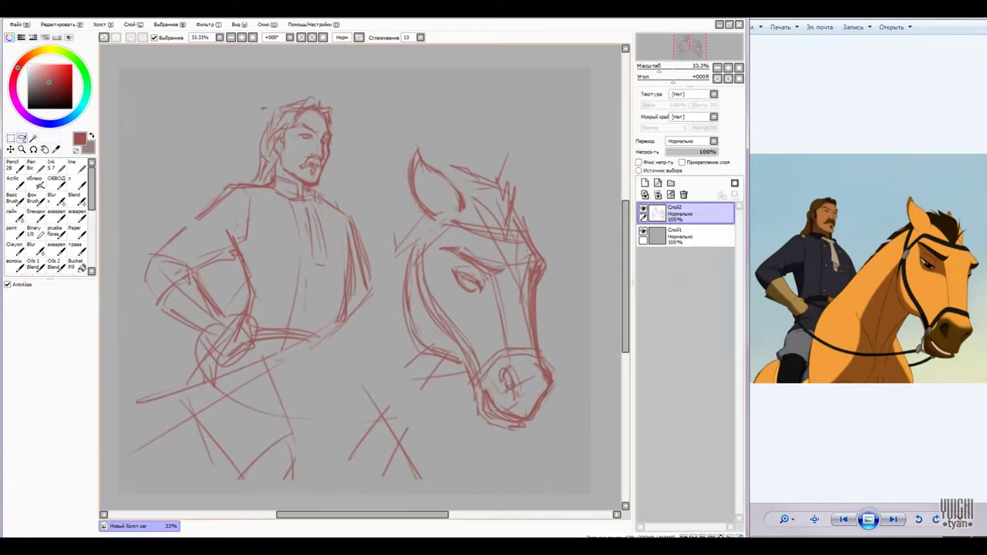
# - Sketch the horse's far ear and the spiky mane tufts on top of its head
pyautogui.press('n')
pyautogui.moveTo(501, 158); pyautogui.dragTo(528, 221)
pyautogui.moveTo(441, 185); pyautogui.dragTo(467, 172)
# - Draw the long crest of the horse's neck down past the rider, plus the throat and chest lines
pyautogui.moveTo(428, 214)
pyautogui.mouseDown()
pyautogui.moveTo(319, 343)
pyautogui.moveTo(293, 350)
pyautogui.mouseUp()
pyautogui.moveTo(397, 241); pyautogui.dragTo(317, 339)
pyautogui.press('b')
pyautogui.moveTo(344, 305); pyautogui.dragTo(236, 493)
pyautogui.moveTo(304, 344); pyautogui.dragTo(239, 493)
pyautogui.moveTo(402, 289); pyautogui.dragTo(375, 472)
pyautogui.moveTo(443, 357); pyautogui.dragTo(416, 407)
pyautogui.moveTo(439, 362); pyautogui.dragTo(376, 467)
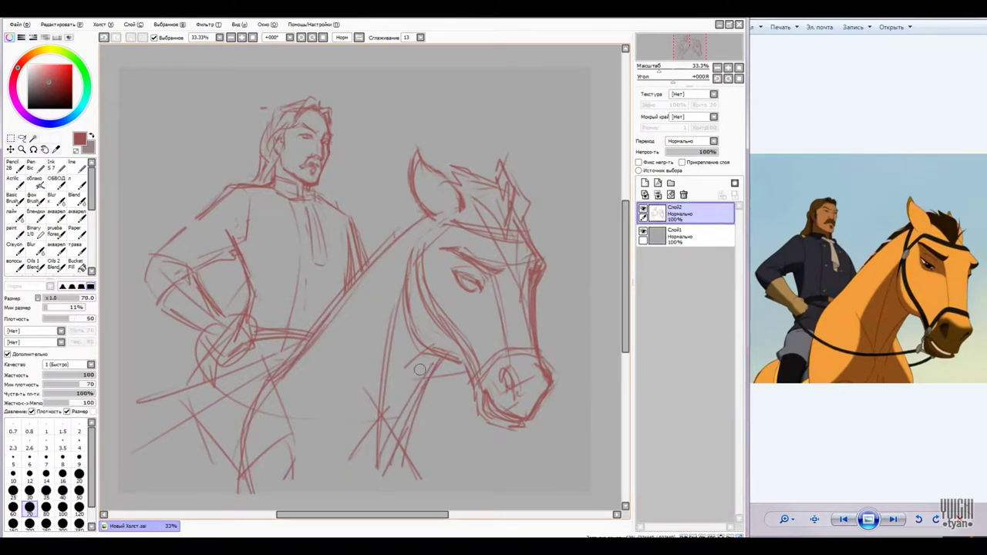
# - Shift the horse slightly away from the rider and reposition the rider's upper body
pyautogui.hotkey('ctrl', 'a')
pyautogui.hotkey('ctrl', 'd')
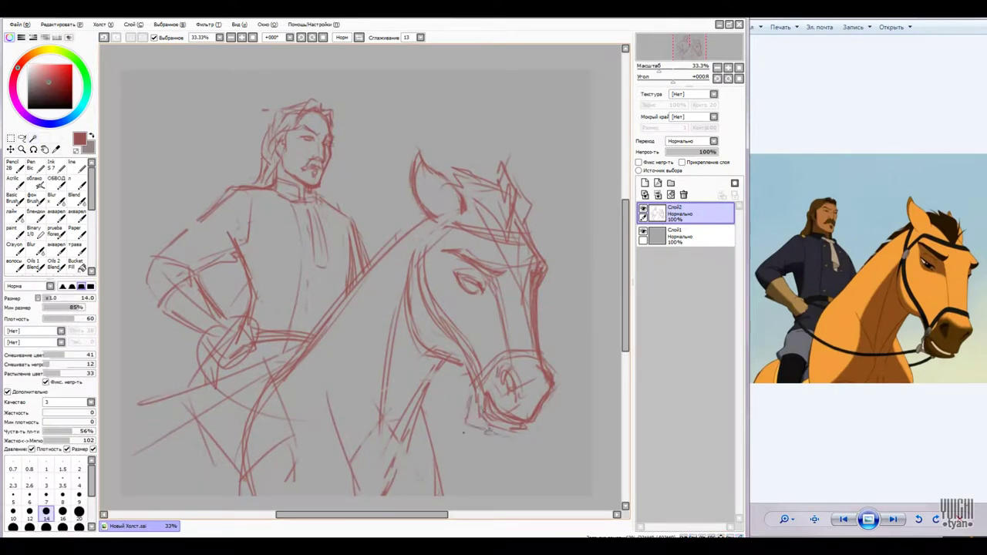
pyautogui.moveTo(362, 293); pyautogui.dragTo(380, 293)
pyautogui.press('a')
pyautogui.moveTo(262, 104); pyautogui.dragTo(313, 259)
pyautogui.hotkey('ctrl', 't')
pyautogui.press('Return')
# - Sketch the rider's hip and thigh below the belt
pyautogui.press('b')
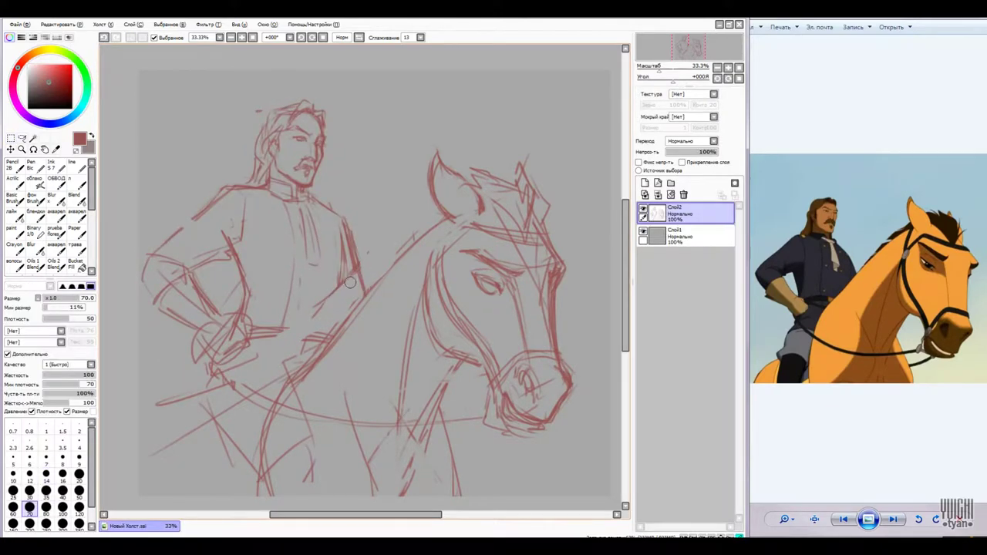
pyautogui.moveTo(219, 345); pyautogui.dragTo(194, 427)
pyautogui.moveTo(279, 355); pyautogui.dragTo(197, 454)
# - Scale the entire sketch down slightly
pyautogui.hotkey('ctrl', 't')
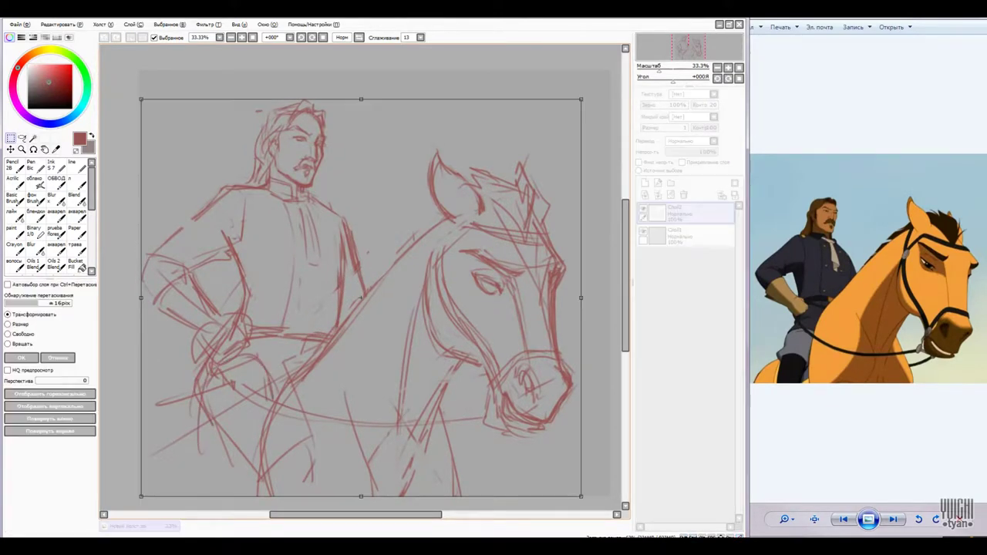
pyautogui.moveTo(141, 98); pyautogui.dragTo(166, 111)
pyautogui.press('Return')
# - Draw the rider's leg down to the canvas edge and erase leftover construction lines around it
pyautogui.moveTo(230, 370); pyautogui.dragTo(217, 492)
pyautogui.moveTo(283, 375); pyautogui.dragTo(275, 428)
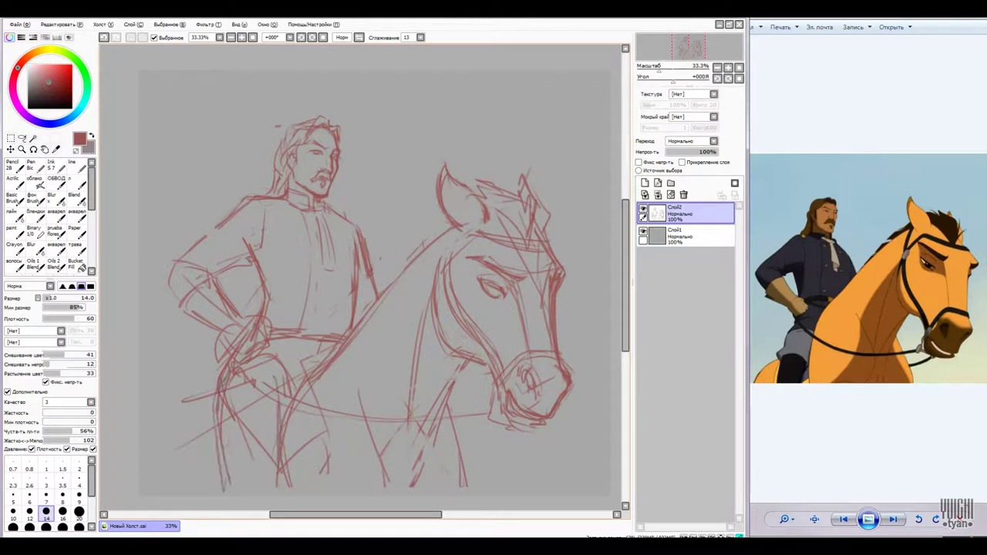
pyautogui.press('e')
pyautogui.moveTo(332, 362); pyautogui.dragTo(309, 447)
pyautogui.moveTo(282, 401)
pyautogui.mouseDown()
pyautogui.moveTo(231, 440)
pyautogui.moveTo(317, 373)
pyautogui.moveTo(286, 424)
pyautogui.mouseUp()
# - Erase the rough crest of the horse's neck and redraw it as a bold curve down to the rider's leg
pyautogui.press('b')
pyautogui.moveTo(447, 229); pyautogui.dragTo(355, 325)
pyautogui.press('e')
pyautogui.moveTo(430, 255); pyautogui.dragTo(332, 366)
pyautogui.press('b')
pyautogui.moveTo(451, 224)
pyautogui.mouseDown()
pyautogui.moveTo(344, 344)
pyautogui.moveTo(389, 264)
pyautogui.moveTo(289, 412)
pyautogui.mouseUp()
# - Erase the rough hand and forearm at the rider's hip and redraw the hand and torso sides
pyautogui.moveTo(274, 323); pyautogui.dragTo(231, 364)
pyautogui.press('e')
pyautogui.moveTo(259, 289); pyautogui.dragTo(190, 355)
pyautogui.press('b')
pyautogui.moveTo(356, 231); pyautogui.dragTo(339, 335)
pyautogui.moveTo(269, 282); pyautogui.dragTo(262, 316)
# - Strengthen the rider's thigh lines and sketch the horse's rump behind him, erasing old guidelines there
pyautogui.moveTo(271, 371); pyautogui.dragTo(240, 411)
pyautogui.moveTo(290, 379); pyautogui.dragTo(265, 484)
pyautogui.moveTo(203, 421); pyautogui.dragTo(139, 451)
pyautogui.press('e')
pyautogui.moveTo(208, 385)
pyautogui.mouseDown()
pyautogui.moveTo(136, 434)
pyautogui.moveTo(138, 478)
pyautogui.mouseUp()
# - Select the rider's upper body and nudge it slightly up and back
pyautogui.press('b')
pyautogui.press('l')
pyautogui.moveTo(165, 116); pyautogui.dragTo(169, 427)
pyautogui.hotkey('ctrl', 't')
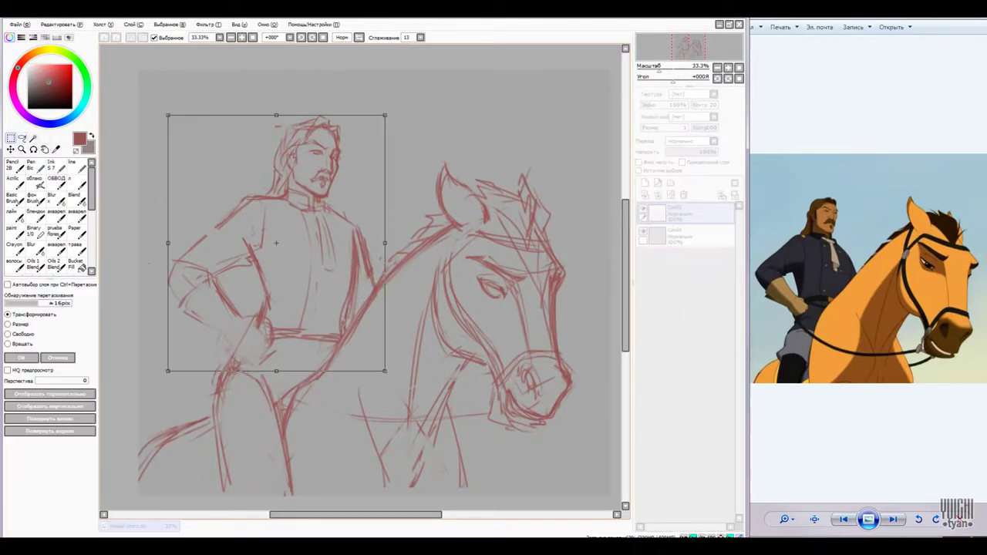
pyautogui.moveTo(277, 231); pyautogui.dragTo(273, 227)
pyautogui.press('Return')
# - Reinforce the outlines of the rider's hip and leg and redraw the far side of his jacket
pyautogui.press('b')
pyautogui.moveTo(255, 323); pyautogui.dragTo(210, 478)
pyautogui.moveTo(282, 393); pyautogui.dragTo(284, 497)
pyautogui.moveTo(282, 369); pyautogui.dragTo(258, 414)
pyautogui.moveTo(223, 461); pyautogui.dragTo(215, 496)
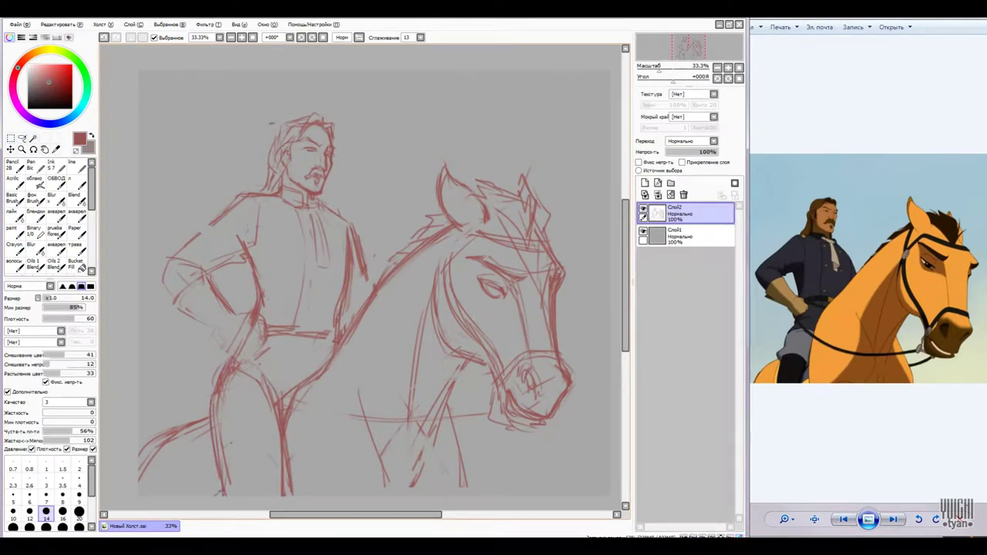
pyautogui.moveTo(367, 210); pyautogui.dragTo(346, 318)
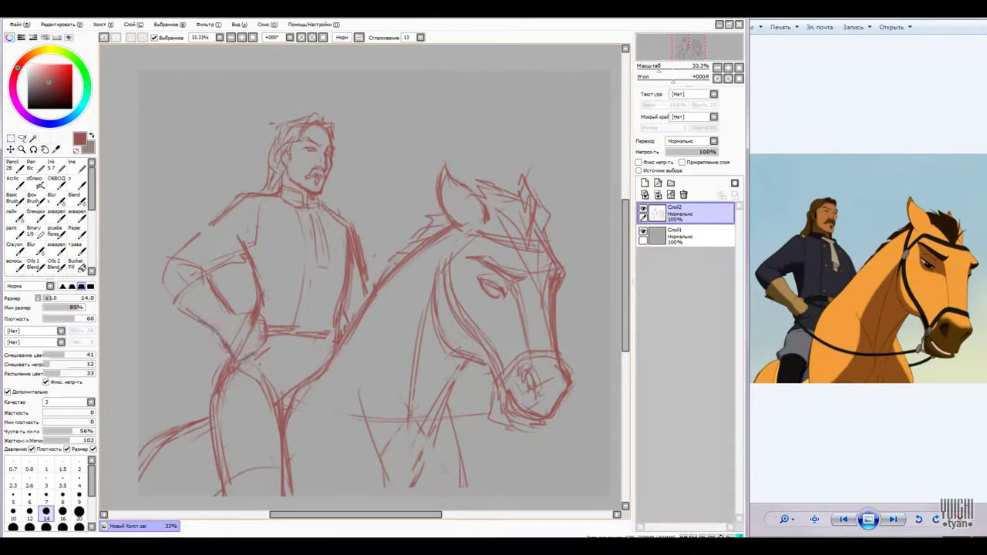
# - Redraw the rider's fist on his hip with thicker knuckle and wrist lines, erasing the old lines inside the hand
pyautogui.scroll(-1, 231, 346)
pyautogui.scroll(4, 231, 347)
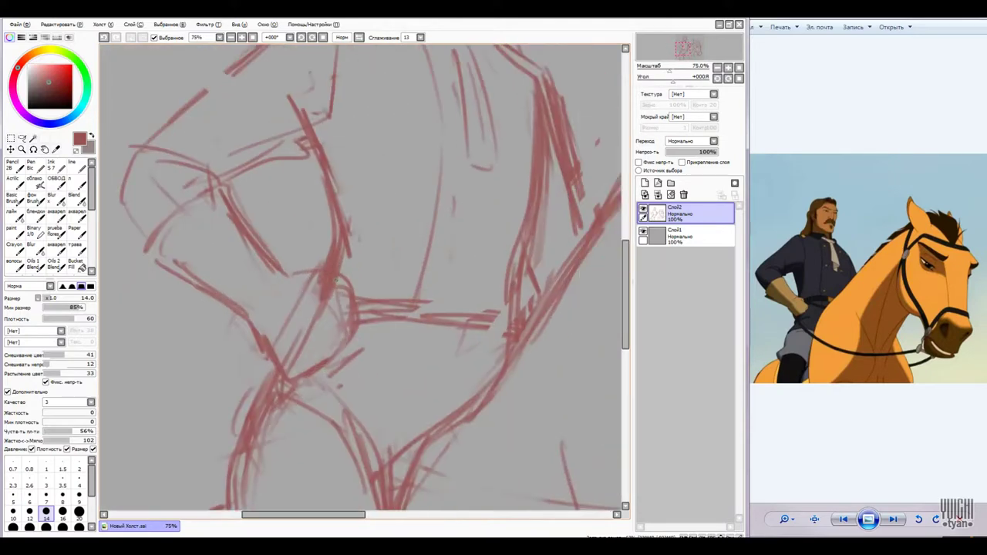
pyautogui.moveTo(341, 276); pyautogui.dragTo(361, 349)
pyautogui.moveTo(365, 351); pyautogui.dragTo(296, 390)
pyautogui.moveTo(362, 333); pyautogui.dragTo(297, 390)
pyautogui.press('e')
pyautogui.moveTo(266, 316)
pyautogui.mouseDown()
pyautogui.moveTo(328, 360)
pyautogui.moveTo(339, 287)
pyautogui.moveTo(353, 293)
pyautogui.mouseUp()
pyautogui.press('b')
# - Sketch the lower edge of the rider's belt and the rein running from his waist across the horse's neck
pyautogui.moveTo(360, 332); pyautogui.dragTo(506, 318)
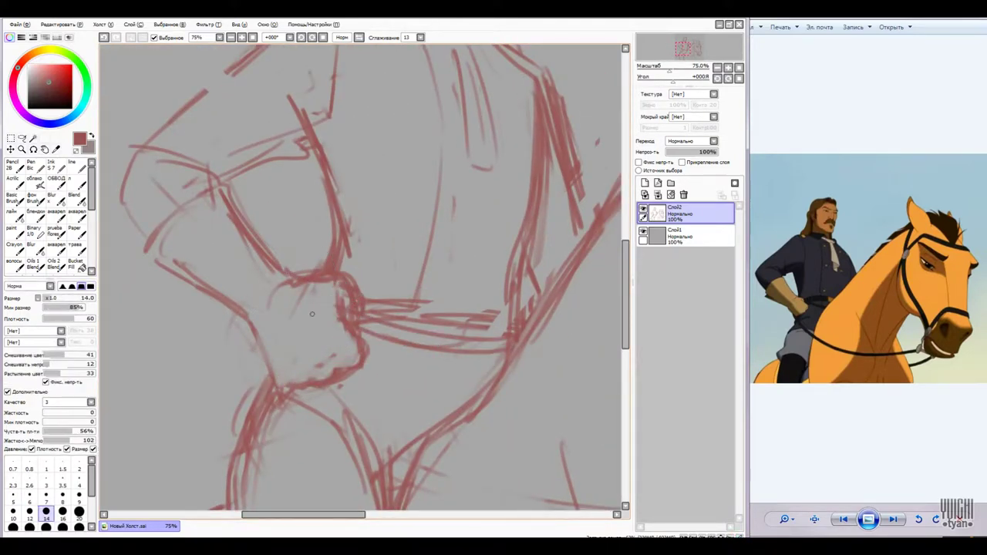
pyautogui.moveTo(386, 346); pyautogui.dragTo(370, 262)
pyautogui.moveTo(389, 378); pyautogui.dragTo(578, 401)
pyautogui.scroll(-4, 361, 277)
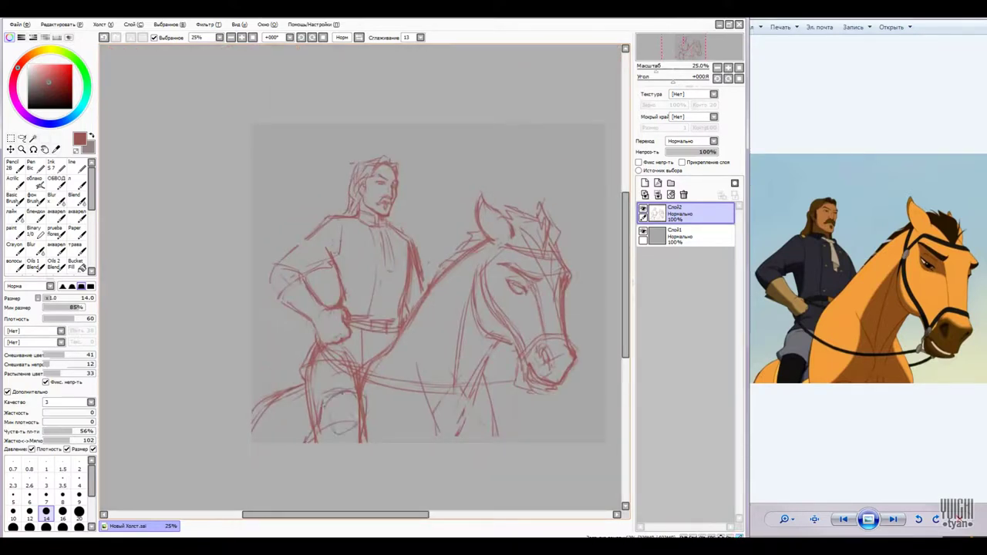
# - Erase the rein and old guidelines crossing the rider's leg and redraw the leg's outline
pyautogui.press('e')
pyautogui.moveTo(302, 377); pyautogui.dragTo(329, 444)
pyautogui.moveTo(323, 350); pyautogui.dragTo(364, 444)
pyautogui.press('b')
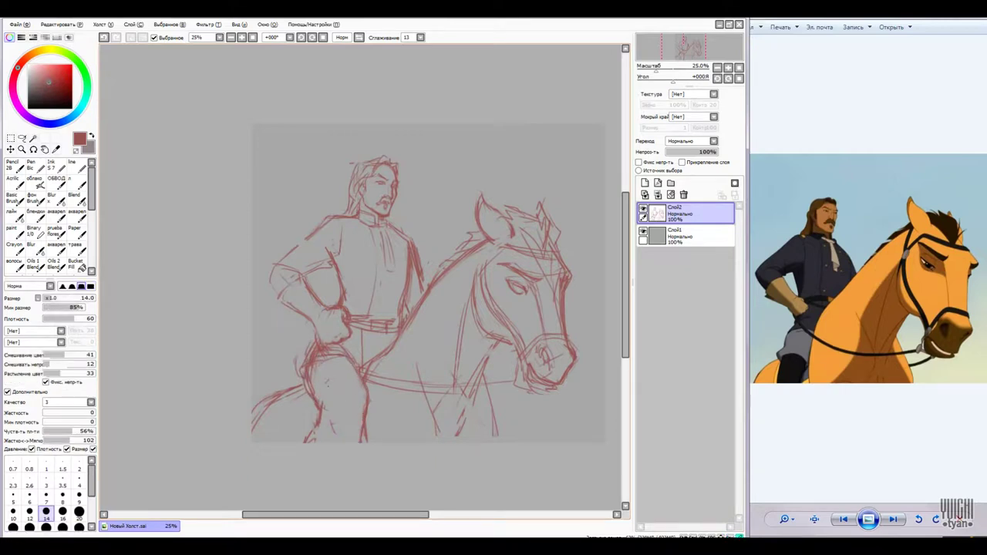
# - Clean up the rider's knee, sketch the boot top and trouser folds, and tidy the lines at the horse's rump
pyautogui.press('e')
pyautogui.moveTo(366, 417); pyautogui.dragTo(332, 437)
pyautogui.moveTo(316, 378); pyautogui.dragTo(347, 416)
pyautogui.press('b')
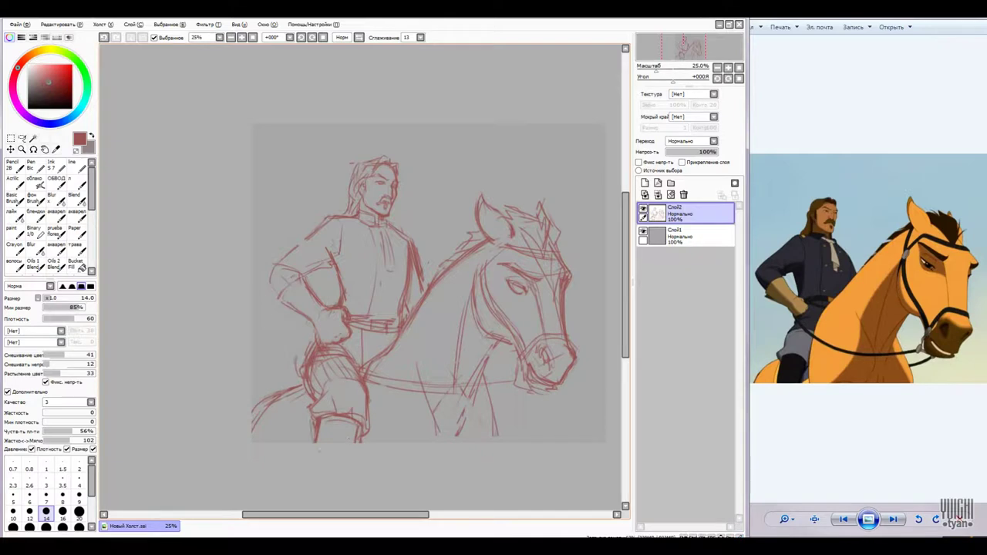
pyautogui.press('e')
pyautogui.moveTo(299, 385); pyautogui.dragTo(256, 420)
pyautogui.press('b')
# - Select the rider's bent arm and shift it slightly outward with a free transform
pyautogui.moveTo(358, 355)
pyautogui.mouseDown()
pyautogui.moveTo(285, 390)
pyautogui.moveTo(356, 361)
pyautogui.moveTo(315, 270)
pyautogui.mouseUp()
pyautogui.press('e')
pyautogui.press('a')
pyautogui.hotkey('ctrl', 't')
pyautogui.moveTo(274, 307); pyautogui.dragTo(267, 306)
pyautogui.press('Return')
# - Redraw the sleeve and cuff lines around the rider's elbow and erase stray lines at the belt
pyautogui.press('b')
pyautogui.moveTo(306, 266); pyautogui.dragTo(330, 285)
pyautogui.moveTo(268, 287); pyautogui.dragTo(282, 303)
pyautogui.moveTo(267, 262)
pyautogui.mouseDown()
pyautogui.moveTo(324, 225)
pyautogui.moveTo(292, 268)
pyautogui.mouseUp()
pyautogui.press('b')
pyautogui.press('e')
pyautogui.moveTo(345, 313); pyautogui.dragTo(399, 324)
pyautogui.press('b')
# - Add a new layer above the sketch and set up the black ОБВОД outline brush at size 7
pyautogui.scroll(3, 281, 212)
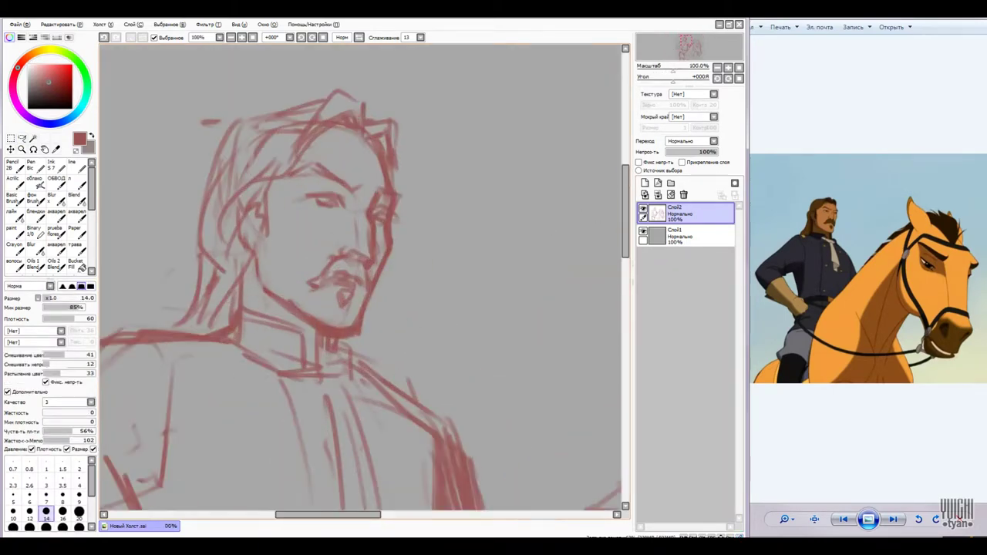
pyautogui.scroll(2, 280, 212)
pyautogui.click(645, 183)
pyautogui.click(56, 183)
pyautogui.click(46, 496)
# - Ink the rider's nose, forehead edge and far brow and eye, reducing the brush size to 5
pyautogui.moveTo(416, 214); pyautogui.dragTo(402, 239)
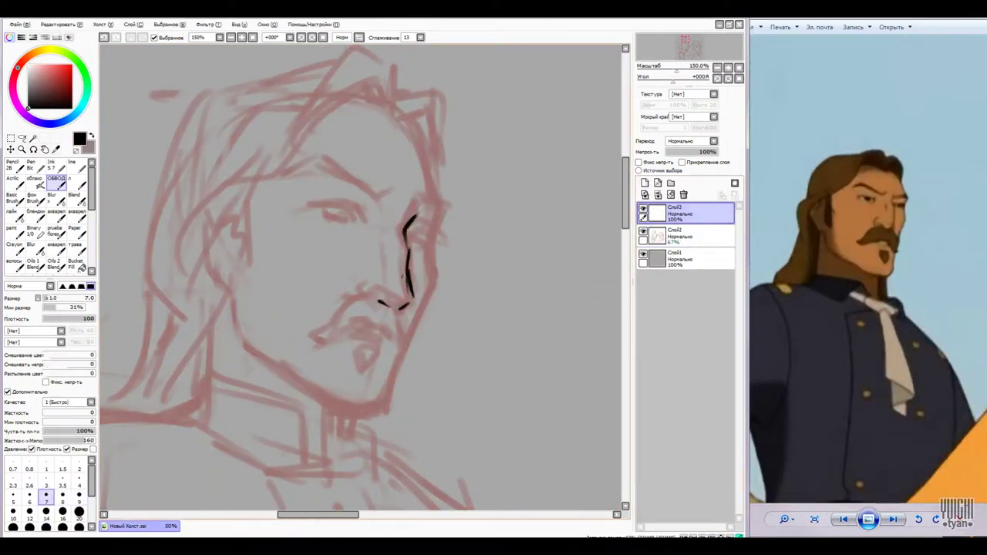
pyautogui.moveTo(382, 245); pyautogui.dragTo(384, 267)
pyautogui.moveTo(408, 223); pyautogui.dragTo(408, 251)
pyautogui.press('[')
pyautogui.moveTo(374, 285)
pyautogui.mouseDown()
pyautogui.moveTo(389, 295)
pyautogui.moveTo(370, 293)
pyautogui.moveTo(408, 307)
pyautogui.mouseUp()
pyautogui.press('[')
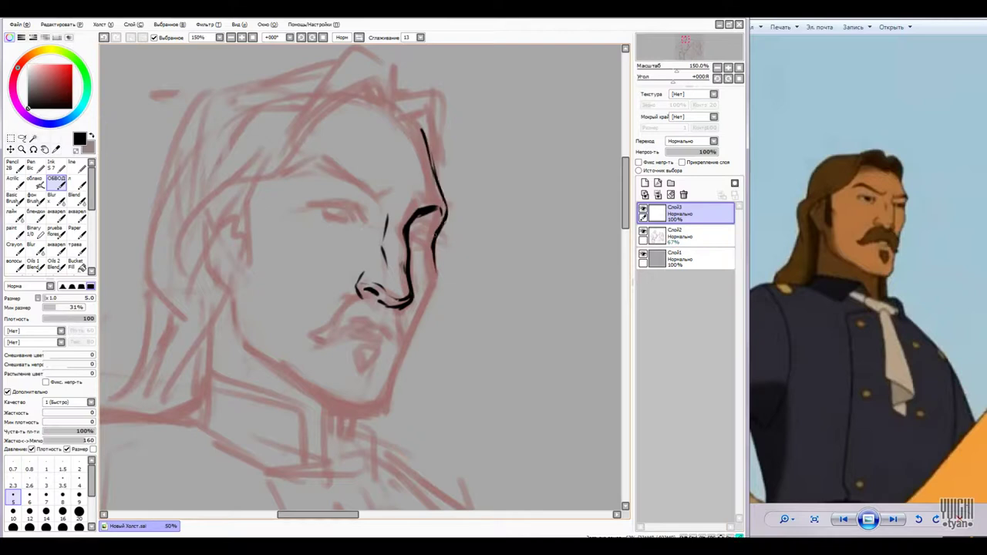
pyautogui.moveTo(364, 283); pyautogui.dragTo(370, 273)
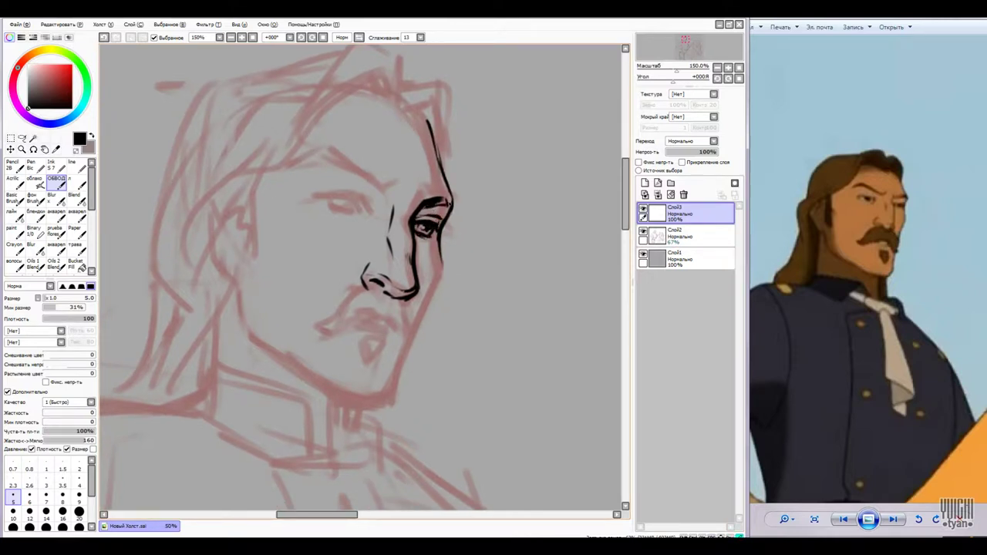
# - Ink the far cheek, jawline and ear, and hatch in the sideburn
pyautogui.moveTo(439, 274); pyautogui.dragTo(394, 395)
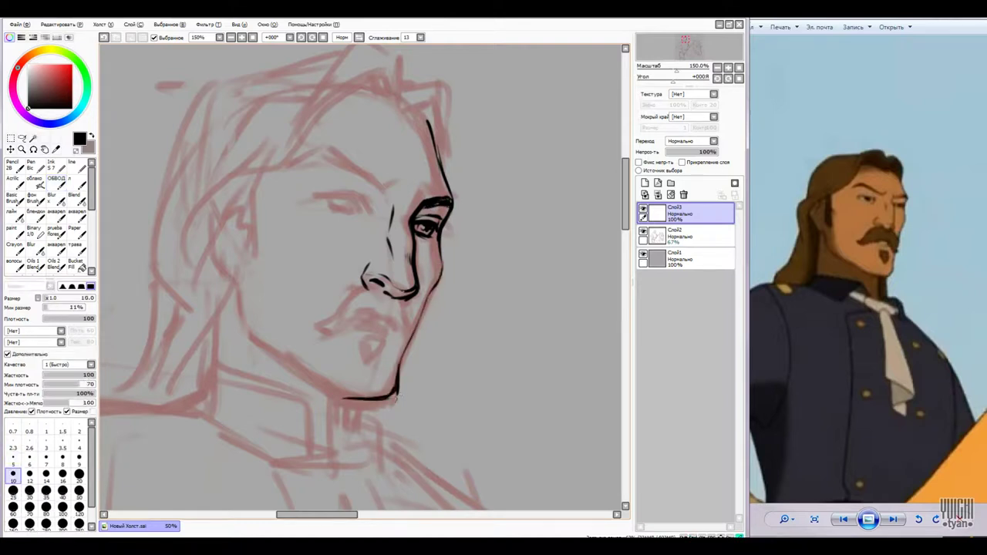
pyautogui.moveTo(245, 333); pyautogui.dragTo(395, 397)
pyautogui.moveTo(203, 232); pyautogui.dragTo(231, 279)
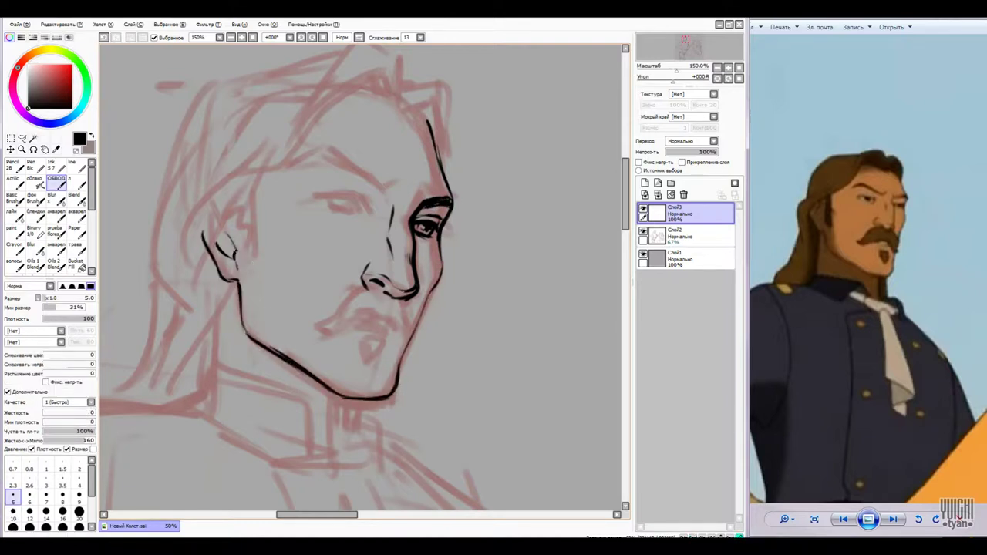
pyautogui.moveTo(236, 222); pyautogui.dragTo(225, 251)
pyautogui.moveTo(347, 270); pyautogui.dragTo(349, 283)
pyautogui.moveTo(255, 190)
pyautogui.mouseDown()
pyautogui.moveTo(244, 266)
pyautogui.moveTo(265, 281)
pyautogui.mouseUp()
pyautogui.moveTo(255, 253); pyautogui.dragTo(258, 300)
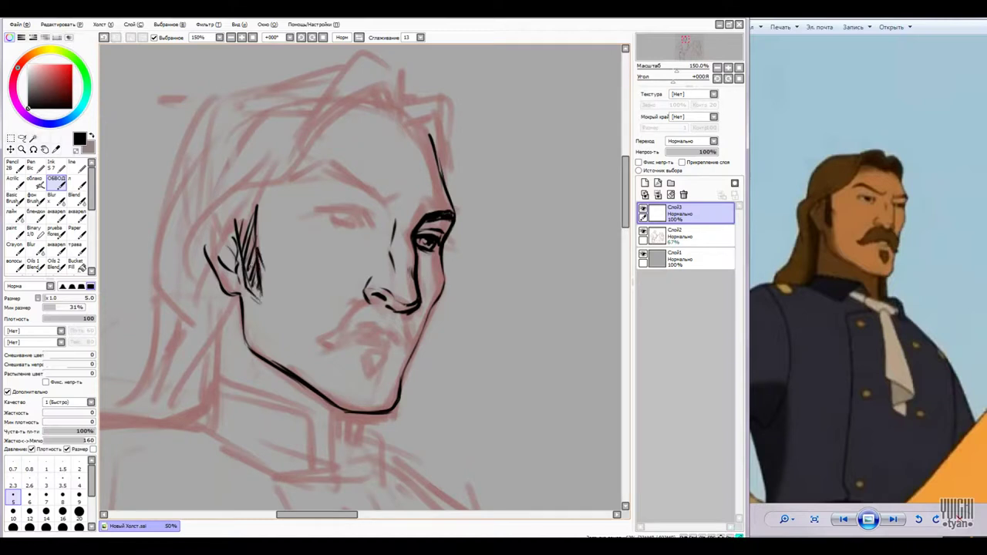
# - Ink the hairline sweeping over the ear, the mustache and the small chin beard
pyautogui.moveTo(302, 156); pyautogui.dragTo(190, 270)
pyautogui.moveTo(231, 211); pyautogui.dragTo(202, 304)
pyautogui.moveTo(259, 202); pyautogui.dragTo(231, 233)
pyautogui.moveTo(234, 227)
pyautogui.mouseDown()
pyautogui.moveTo(223, 252)
pyautogui.moveTo(233, 282)
pyautogui.moveTo(209, 244)
pyautogui.mouseUp()
pyautogui.moveTo(386, 308); pyautogui.dragTo(309, 337)
pyautogui.moveTo(324, 340)
pyautogui.mouseDown()
pyautogui.moveTo(396, 338)
pyautogui.moveTo(415, 354)
pyautogui.mouseUp()
pyautogui.moveTo(386, 308); pyautogui.dragTo(390, 303)
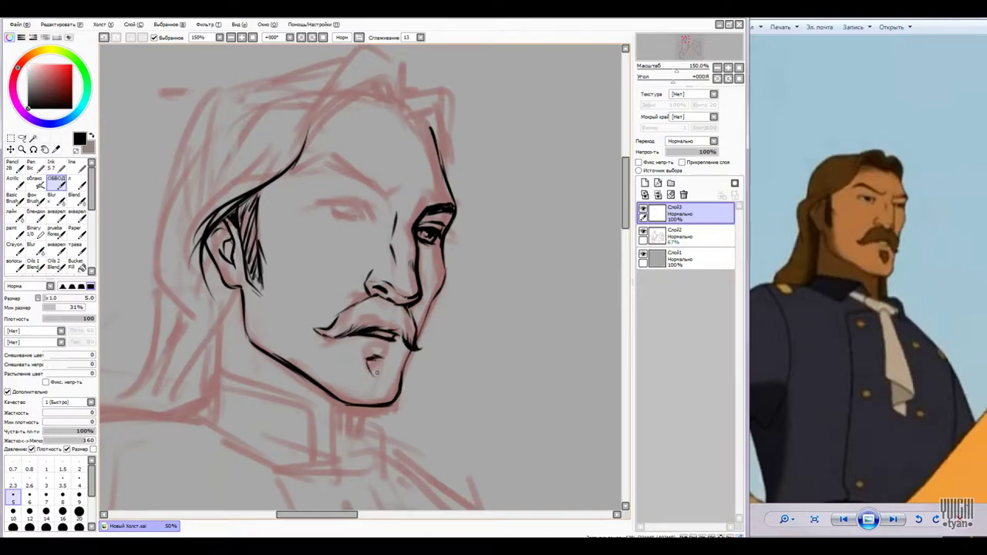
# - Ink the near eyebrow and eye and the frown lines at the bridge of the nose
pyautogui.moveTo(397, 196); pyautogui.dragTo(389, 214)
pyautogui.moveTo(306, 186)
pyautogui.mouseDown()
pyautogui.moveTo(389, 219)
pyautogui.moveTo(378, 254)
pyautogui.moveTo(357, 240)
pyautogui.mouseUp()
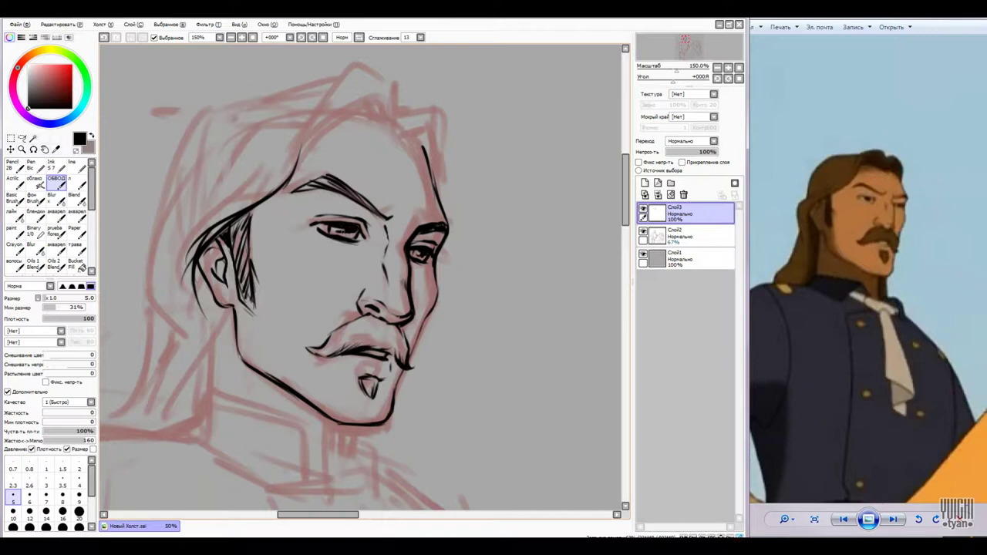
pyautogui.moveTo(359, 230); pyautogui.dragTo(310, 228)
pyautogui.moveTo(347, 270); pyautogui.dragTo(347, 276)
# - Ink the front hairline and the locks framing the rider's forehead, redoing one misplaced stroke
pyautogui.moveTo(420, 138); pyautogui.dragTo(441, 194)
pyautogui.moveTo(335, 139); pyautogui.dragTo(401, 106)
pyautogui.moveTo(274, 210); pyautogui.dragTo(386, 98)
pyautogui.hotkey('ctrl', 'z')
pyautogui.moveTo(235, 220); pyautogui.dragTo(323, 99)
pyautogui.moveTo(344, 135)
pyautogui.mouseDown()
pyautogui.moveTo(412, 77)
pyautogui.moveTo(421, 146)
pyautogui.mouseUp()
pyautogui.moveTo(446, 139); pyautogui.dragTo(453, 199)
# - Ink the top of the rider's hair and its outer contour down the back of the head
pyautogui.moveTo(324, 93); pyautogui.dragTo(403, 74)
pyautogui.moveTo(339, 85); pyautogui.dragTo(196, 127)
pyautogui.moveTo(220, 107)
pyautogui.mouseDown()
pyautogui.moveTo(155, 259)
pyautogui.moveTo(165, 239)
pyautogui.mouseUp()
pyautogui.moveTo(244, 125); pyautogui.dragTo(179, 233)
# - Ink the long hair strands falling from behind the ear down to the shoulder
pyautogui.moveTo(232, 231)
pyautogui.mouseDown()
pyautogui.moveTo(263, 212)
pyautogui.moveTo(190, 316)
pyautogui.moveTo(214, 333)
pyautogui.mouseUp()
pyautogui.moveTo(232, 252); pyautogui.dragTo(206, 401)
pyautogui.moveTo(208, 301); pyautogui.dragTo(181, 401)
pyautogui.moveTo(189, 202); pyautogui.dragTo(170, 369)
pyautogui.moveTo(188, 261); pyautogui.dragTo(116, 402)
pyautogui.moveTo(185, 219); pyautogui.dragTo(159, 369)
# - Ink the neck edge beside the hair and hatch the shadow under the chin
pyautogui.moveTo(309, 308); pyautogui.dragTo(316, 287)
pyautogui.moveTo(255, 247); pyautogui.dragTo(239, 342)
pyautogui.moveTo(362, 308); pyautogui.dragTo(373, 249)
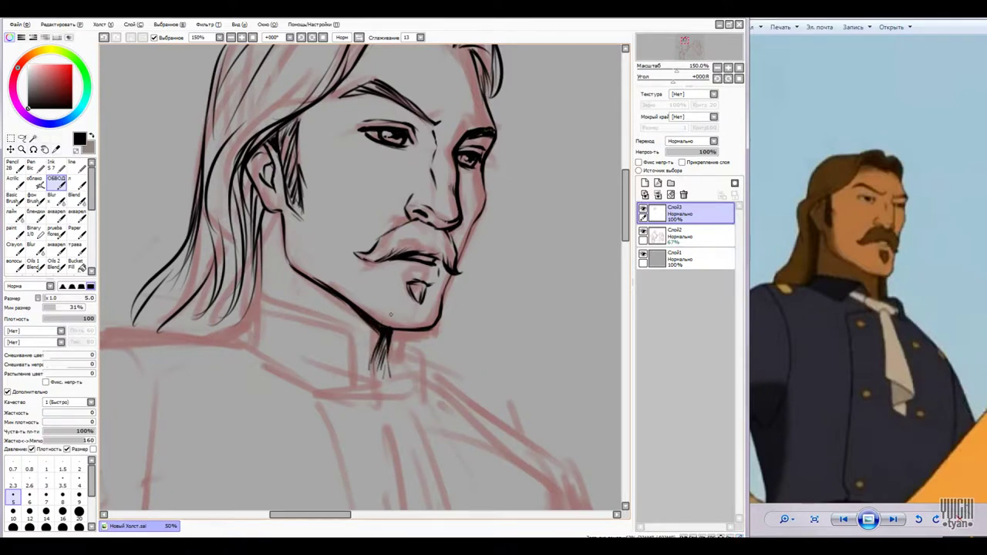
pyautogui.moveTo(391, 315); pyautogui.dragTo(395, 293)
# - Ink the upper edge and front opening of the jacket collar around the rider's neck
pyautogui.moveTo(331, 324); pyautogui.dragTo(356, 375)
pyautogui.moveTo(245, 273); pyautogui.dragTo(336, 328)
pyautogui.moveTo(339, 331)
pyautogui.mouseDown()
pyautogui.moveTo(347, 316)
pyautogui.moveTo(399, 353)
pyautogui.mouseUp()
pyautogui.moveTo(400, 353); pyautogui.dragTo(437, 318)
pyautogui.moveTo(423, 327); pyautogui.dragTo(458, 370)
pyautogui.moveTo(356, 361); pyautogui.dragTo(424, 363)
# - Ink the near collar flap, redoing its back corner, and darken the hair strands behind the neck
pyautogui.moveTo(367, 327); pyautogui.dragTo(299, 380)
pyautogui.moveTo(216, 295)
pyautogui.mouseDown()
pyautogui.moveTo(294, 390)
pyautogui.moveTo(248, 255)
pyautogui.mouseUp()
pyautogui.hotkey('ctrl', 'z')
pyautogui.moveTo(214, 293); pyautogui.dragTo(277, 255)
pyautogui.moveTo(268, 204); pyautogui.dragTo(250, 269)
pyautogui.moveTo(269, 190); pyautogui.dragTo(256, 241)
pyautogui.moveTo(296, 207); pyautogui.dragTo(285, 275)
# - Ink the cravat knot and the long edges of its hanging end, and close the near collar point
pyautogui.moveTo(364, 376)
pyautogui.mouseDown()
pyautogui.moveTo(364, 342)
pyautogui.moveTo(424, 324)
pyautogui.mouseUp()
pyautogui.moveTo(420, 300); pyautogui.dragTo(427, 331)
pyautogui.moveTo(338, 344); pyautogui.dragTo(380, 357)
pyautogui.moveTo(397, 332)
pyautogui.mouseDown()
pyautogui.moveTo(421, 381)
pyautogui.moveTo(413, 503)
pyautogui.mouseUp()
pyautogui.moveTo(423, 347); pyautogui.dragTo(464, 493)
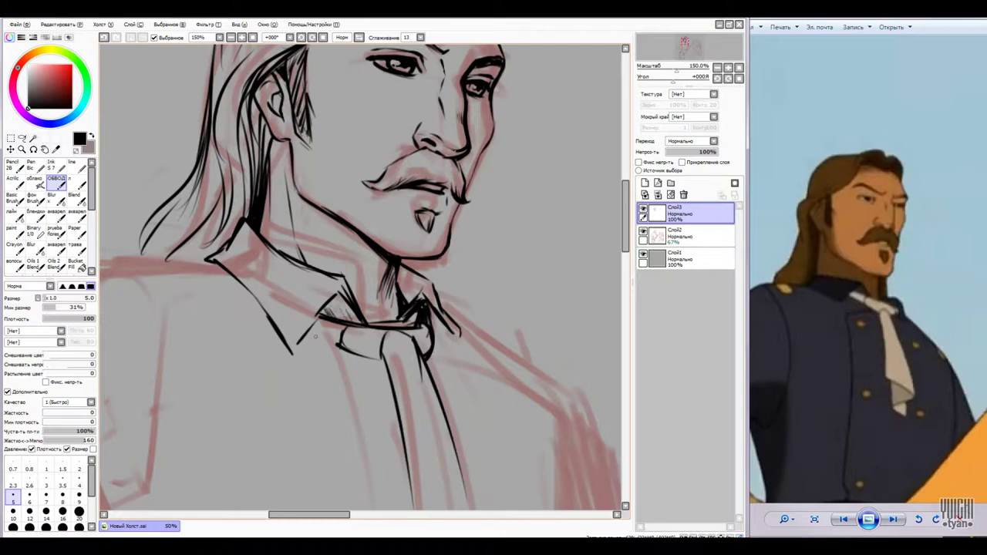
pyautogui.moveTo(312, 332); pyautogui.dragTo(385, 371)
pyautogui.moveTo(344, 293); pyautogui.dragTo(293, 353)
# - Ink the cravat's hanging end with its folds and folded tip, using brush size 6
pyautogui.press('-')
pyautogui.scroll(-3, 360, 277)
pyautogui.moveTo(375, 236); pyautogui.dragTo(368, 376)
pyautogui.moveTo(368, 378); pyautogui.dragTo(428, 412)
pyautogui.moveTo(378, 247); pyautogui.dragTo(390, 279)
pyautogui.moveTo(370, 324)
pyautogui.mouseDown()
pyautogui.moveTo(369, 373)
pyautogui.moveTo(385, 422)
pyautogui.moveTo(435, 412)
pyautogui.mouseUp()
pyautogui.moveTo(414, 305); pyautogui.dragTo(435, 396)
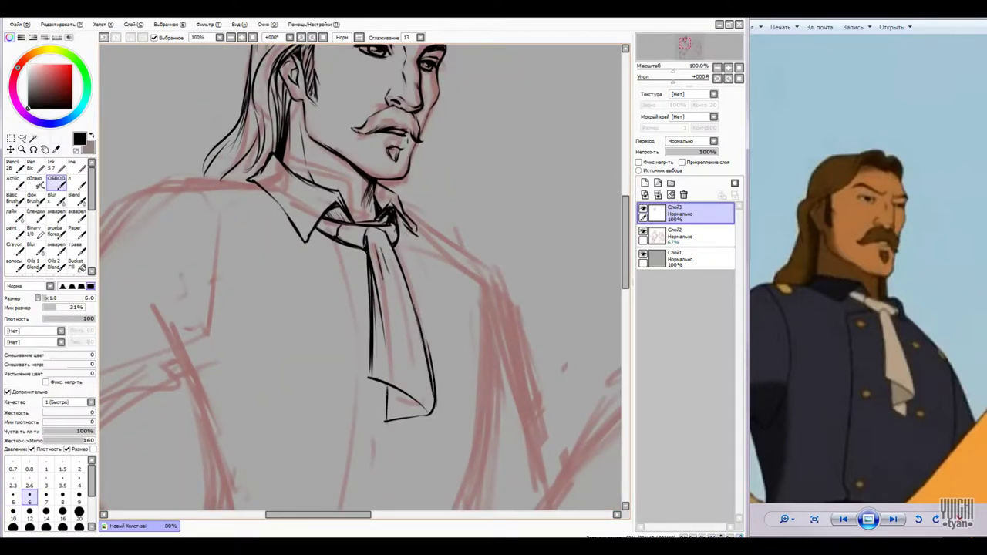
# - Ink the jacket's overlapping front edge down to the waist and add three buttons along it
pyautogui.scroll(-3, 365, 282)
pyautogui.scroll(1, 365, 281)
pyautogui.moveTo(336, 165); pyautogui.dragTo(340, 262)
pyautogui.moveTo(353, 295); pyautogui.dragTo(335, 456)
pyautogui.moveTo(339, 193); pyautogui.dragTo(349, 305)
pyautogui.moveTo(338, 436); pyautogui.dragTo(329, 484)
pyautogui.moveTo(336, 179); pyautogui.dragTo(349, 331)
pyautogui.moveTo(362, 189); pyautogui.dragTo(359, 204)
pyautogui.scroll(-2, 363, 427)
pyautogui.moveTo(330, 317); pyautogui.dragTo(330, 361)
pyautogui.moveTo(321, 392); pyautogui.dragTo(320, 407)
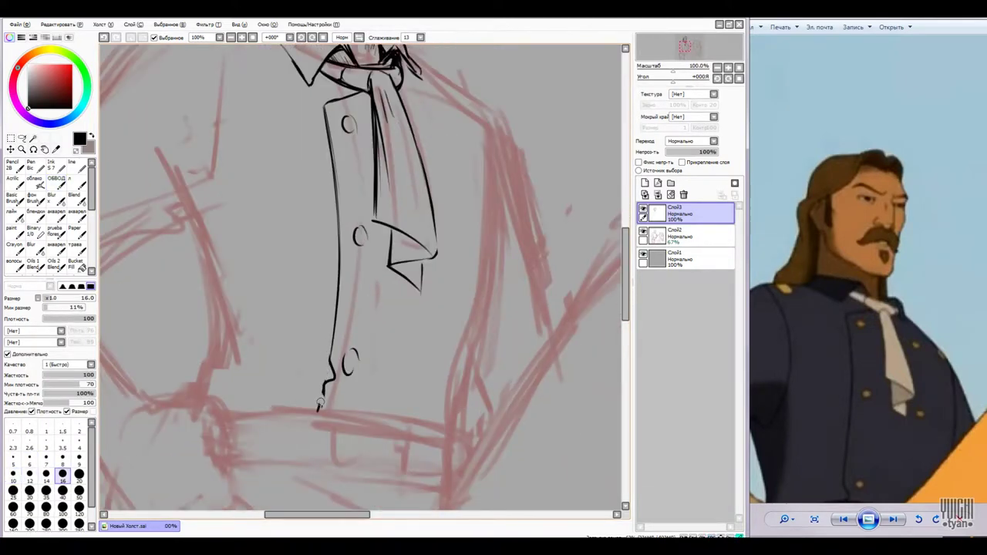
# - Ink the fabric folds above the belt and the near side of the jacket from armpit to waist
pyautogui.hscroll(-1, 363, 308)
pyautogui.moveTo(289, 316); pyautogui.dragTo(223, 397)
pyautogui.moveTo(323, 351); pyautogui.dragTo(247, 386)
pyautogui.moveTo(420, 381); pyautogui.dragTo(263, 397)
pyautogui.moveTo(241, 311); pyautogui.dragTo(236, 365)
pyautogui.moveTo(204, 193); pyautogui.dragTo(242, 322)
pyautogui.moveTo(240, 280); pyautogui.dragTo(245, 323)
# - Ink the far shoulder, the far side of the jacket and the far sleeve, redoing one stroke
pyautogui.hscroll(1, 362, 277)
pyautogui.moveTo(502, 278); pyautogui.dragTo(475, 349)
pyautogui.moveTo(517, 224); pyautogui.dragTo(472, 408)
pyautogui.scroll(2, 362, 278)
pyautogui.hscroll(1, 362, 278)
pyautogui.scroll(2, 362, 278)
pyautogui.hscroll(-1, 363, 278)
pyautogui.moveTo(487, 213)
pyautogui.mouseDown()
pyautogui.moveTo(463, 324)
pyautogui.moveTo(466, 378)
pyautogui.mouseUp()
pyautogui.scroll(-3, 363, 278)
pyautogui.scroll(2, 363, 277)
pyautogui.hotkey('ctrl', 'z')
pyautogui.moveTo(447, 454); pyautogui.dragTo(438, 485)
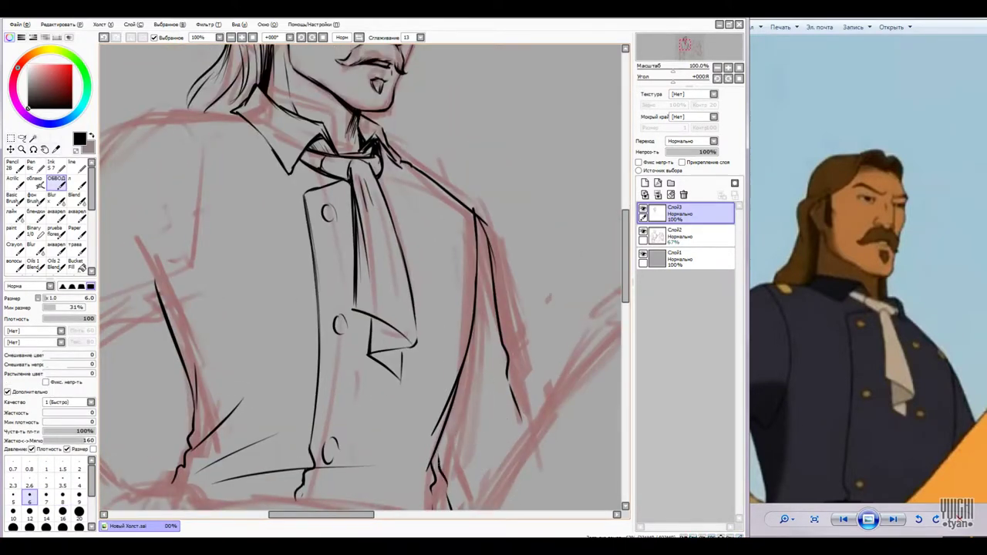
# - Thicken the far side line of the jacket into a dark shadow near the waist and refine its folds
pyautogui.scroll(-2, 362, 278)
pyautogui.moveTo(473, 291); pyautogui.dragTo(461, 341)
pyautogui.moveTo(448, 375); pyautogui.dragTo(441, 388)
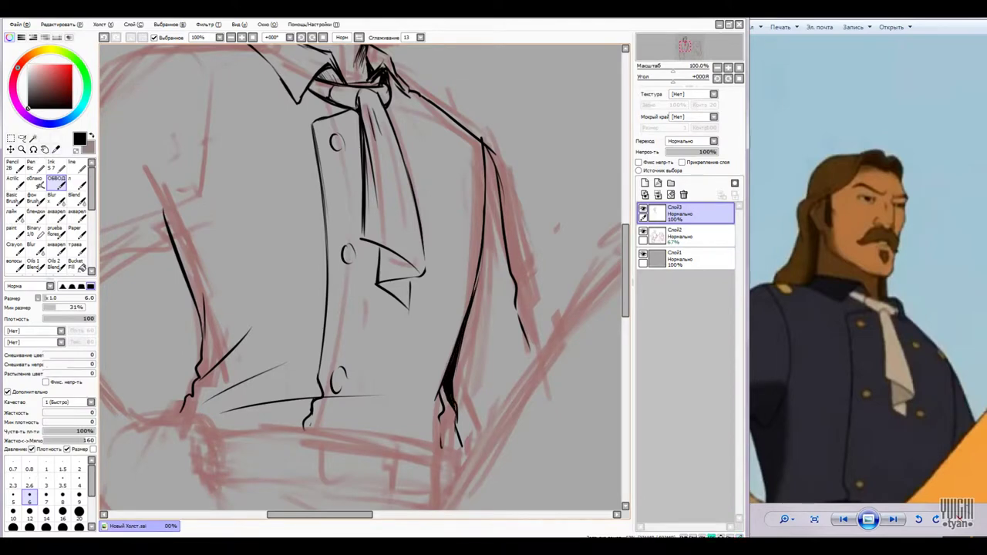
# - Ink the near shoulder, the armpit folds and the outline of the jacket's upper sleeve
pyautogui.scroll(2, 363, 278)
pyautogui.hscroll(-2, 362, 278)
pyautogui.scroll(-1, 362, 277)
pyautogui.moveTo(294, 243); pyautogui.dragTo(262, 323)
pyautogui.moveTo(217, 229); pyautogui.dragTo(254, 316)
pyautogui.moveTo(158, 276); pyautogui.dragTo(231, 290)
pyautogui.moveTo(158, 310); pyautogui.dragTo(231, 293)
pyautogui.moveTo(420, 176); pyautogui.dragTo(455, 203)
pyautogui.moveTo(420, 249)
pyautogui.mouseDown()
pyautogui.moveTo(374, 247)
pyautogui.moveTo(439, 301)
pyautogui.mouseUp()
pyautogui.moveTo(427, 127); pyautogui.dragTo(270, 227)
pyautogui.moveTo(440, 301); pyautogui.dragTo(473, 231)
pyautogui.moveTo(301, 200); pyautogui.dragTo(199, 324)
# - Ink the rolled sleeve's cuff, the elbow folds and both edges of the near forearm, redoing one stroke
pyautogui.moveTo(258, 401); pyautogui.dragTo(205, 350)
pyautogui.click(57, 182)
pyautogui.moveTo(385, 270)
pyautogui.mouseDown()
pyautogui.moveTo(352, 314)
pyautogui.moveTo(374, 270)
pyautogui.mouseUp()
pyautogui.moveTo(233, 367); pyautogui.dragTo(279, 301)
pyautogui.moveTo(374, 270); pyautogui.dragTo(341, 237)
pyautogui.moveTo(301, 297); pyautogui.dragTo(378, 383)
pyautogui.moveTo(188, 351)
pyautogui.mouseDown()
pyautogui.moveTo(309, 435)
pyautogui.moveTo(324, 459)
pyautogui.mouseUp()
pyautogui.hotkey('ctrl', 'z')
pyautogui.moveTo(244, 276); pyautogui.dragTo(276, 288)
pyautogui.moveTo(210, 237); pyautogui.dragTo(219, 302)
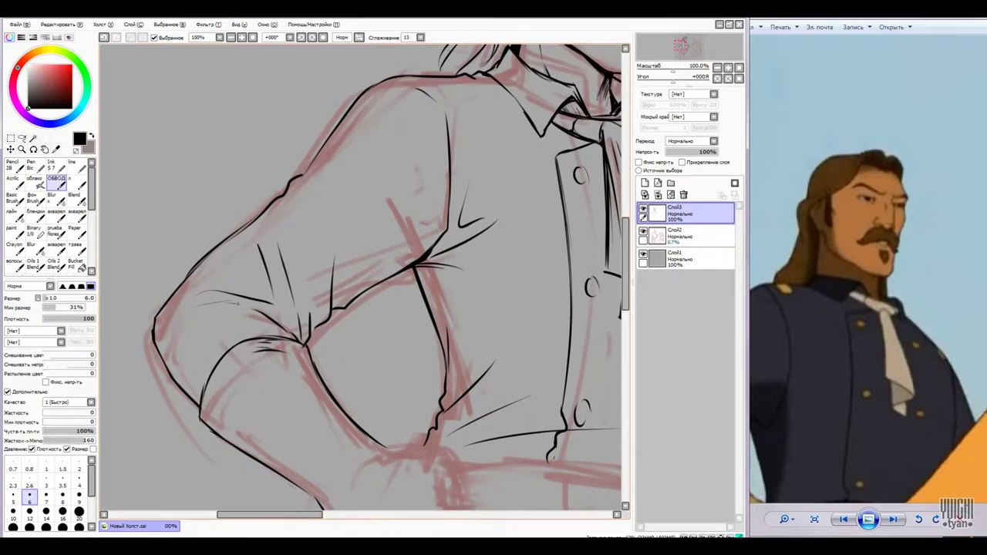
# - Ink the near wrist and the fist on the hip, including the knuckle lines and the wavy lower edge
pyautogui.scroll(-3, 219, 322)
pyautogui.scroll(2, 232, 293)
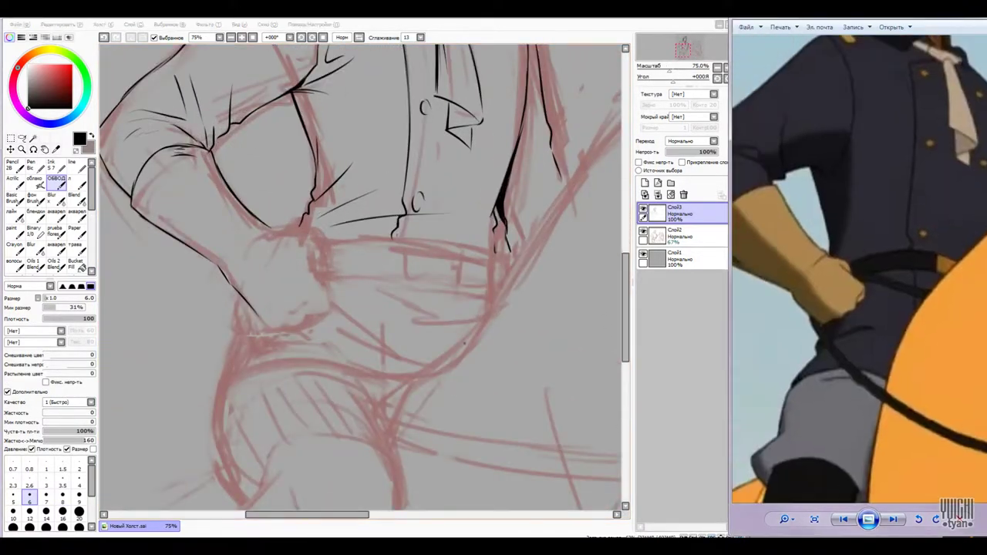
pyautogui.moveTo(231, 293); pyautogui.dragTo(282, 245)
pyautogui.scroll(3, 286, 237)
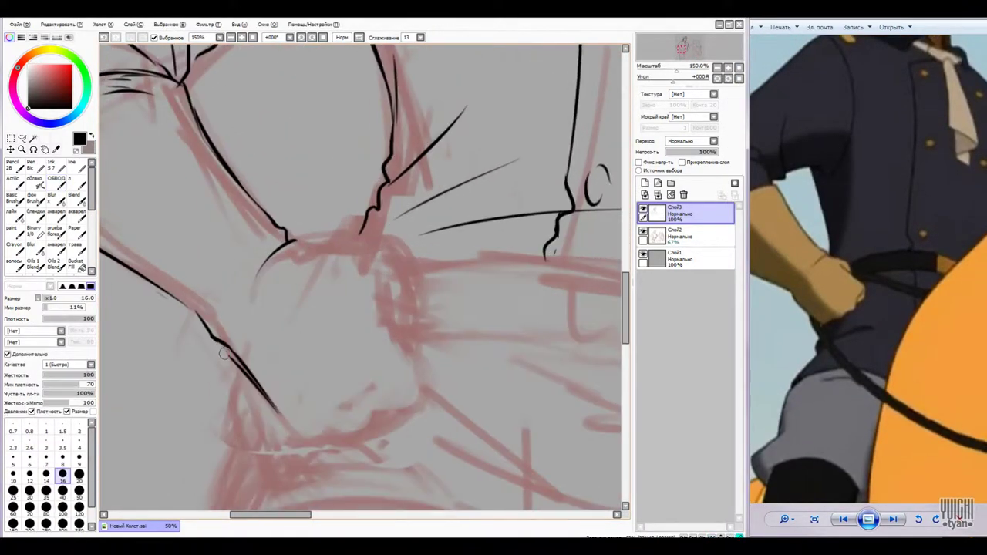
pyautogui.moveTo(309, 245); pyautogui.dragTo(407, 270)
pyautogui.moveTo(384, 276); pyautogui.dragTo(416, 367)
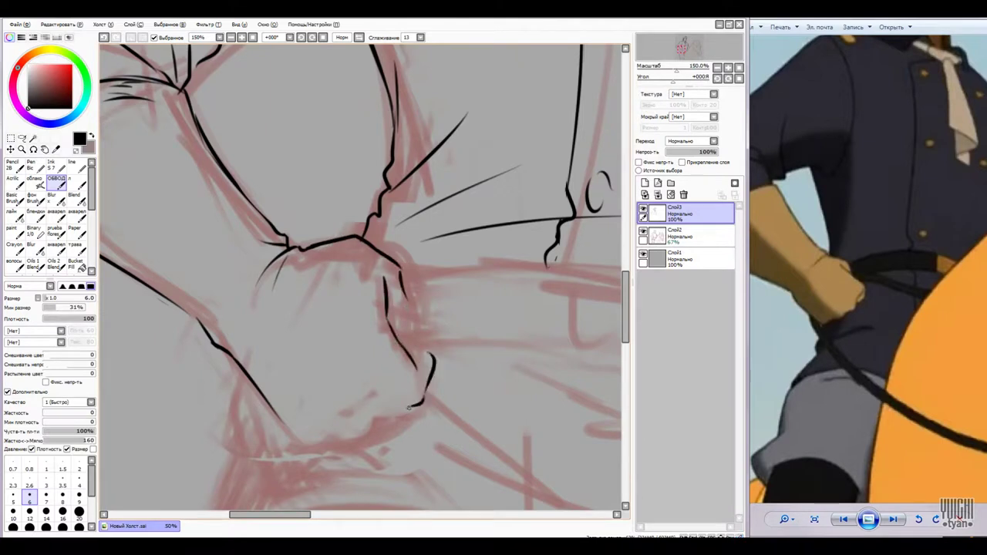
pyautogui.moveTo(325, 347); pyautogui.dragTo(370, 389)
pyautogui.moveTo(313, 382); pyautogui.dragTo(350, 397)
pyautogui.moveTo(407, 407); pyautogui.dragTo(273, 438)
# - Ink both edges of the rein leaving the fist across the waist and erase the stray line ends beside it
pyautogui.moveTo(385, 308)
pyautogui.mouseDown()
pyautogui.moveTo(297, 281)
pyautogui.moveTo(621, 353)
pyautogui.mouseUp()
pyautogui.moveTo(331, 323); pyautogui.dragTo(618, 383)
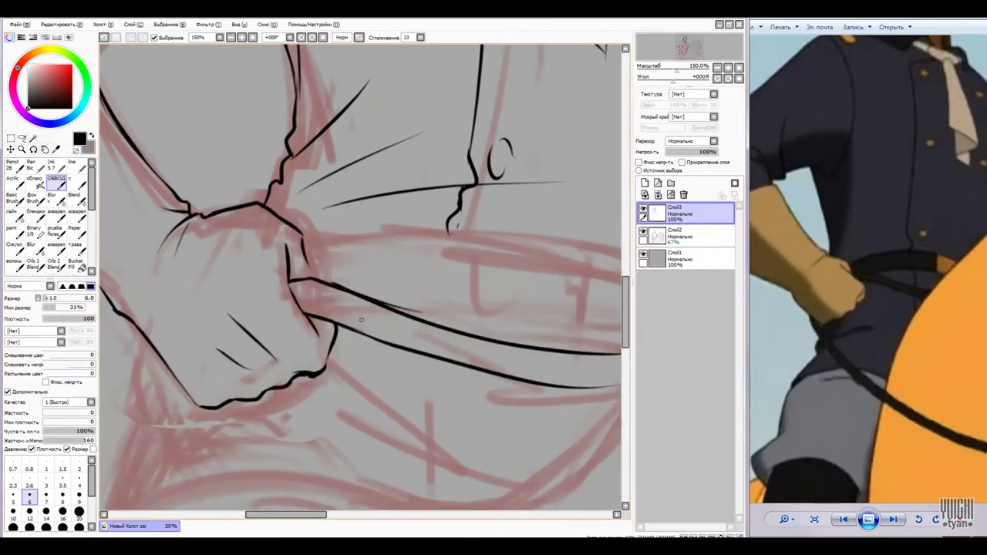
pyautogui.scroll(-1, 360, 276)
pyautogui.press('e')
pyautogui.moveTo(340, 277); pyautogui.dragTo(370, 289)
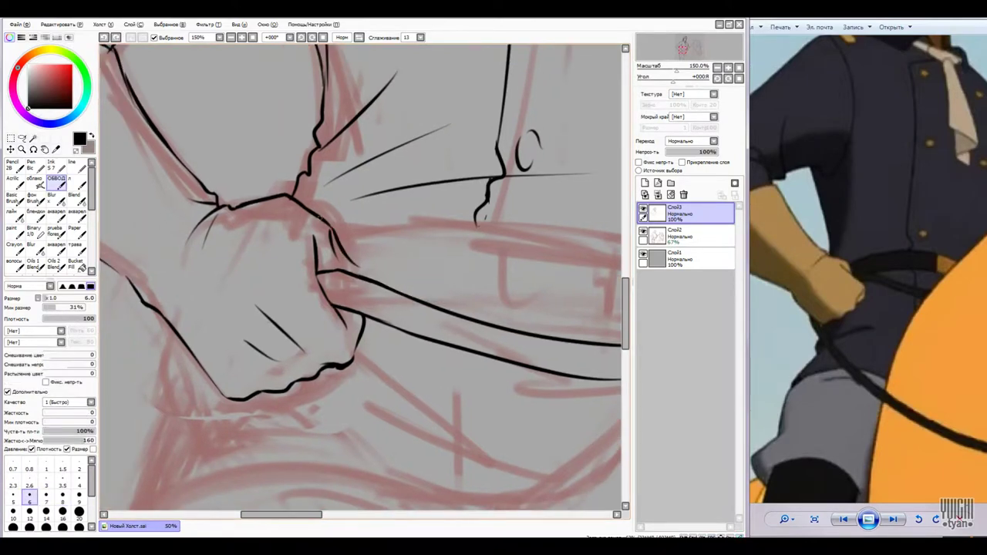
pyautogui.press('b')
pyautogui.scroll(1, 360, 277)
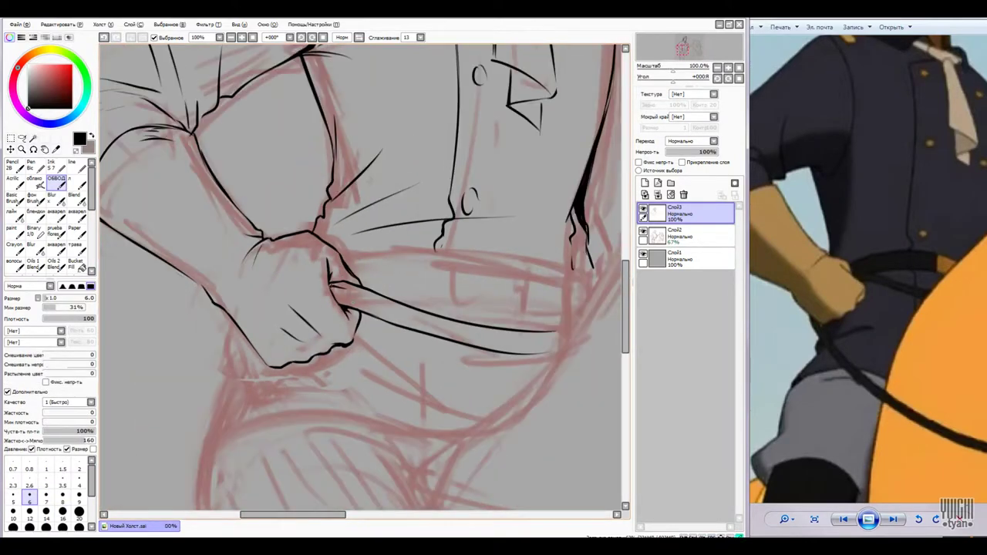
# - Ink the two edges of the rein hanging from below the fist down over the thigh
pyautogui.scroll(-2, 360, 277)
pyautogui.moveTo(345, 361); pyautogui.dragTo(268, 270)
pyautogui.moveTo(314, 360); pyautogui.dragTo(256, 254)
pyautogui.moveTo(360, 231); pyautogui.dragTo(291, 285)
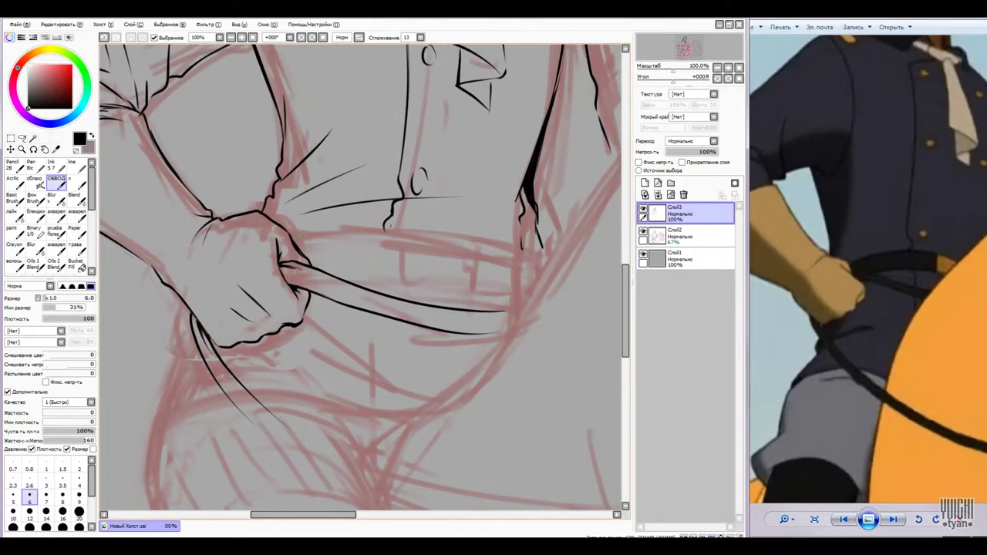
# - Ink the belt's upper and lower edges and its vertical divisions, erasing the fold lines that overlap it
pyautogui.moveTo(287, 229)
pyautogui.mouseDown()
pyautogui.moveTo(504, 245)
pyautogui.moveTo(431, 169)
pyautogui.mouseUp()
pyautogui.moveTo(396, 160); pyautogui.dragTo(330, 238)
pyautogui.moveTo(375, 185); pyautogui.dragTo(324, 246)
pyautogui.press('n')
pyautogui.moveTo(416, 146); pyautogui.dragTo(328, 250)
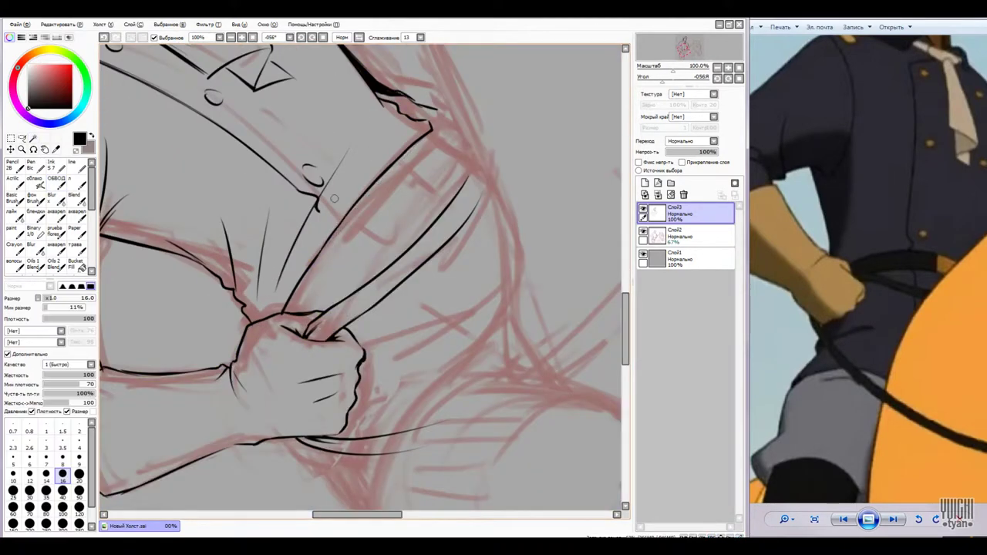
pyautogui.press('n')
pyautogui.moveTo(389, 154); pyautogui.dragTo(327, 212)
pyautogui.moveTo(466, 143); pyautogui.dragTo(345, 283)
pyautogui.press('Home')
pyautogui.hotkey('ctrl', '+')
pyautogui.moveTo(348, 182); pyautogui.dragTo(354, 236)
pyautogui.moveTo(429, 190); pyautogui.dragTo(424, 272)
# - Ink the jacket's folds and front closure below the belt, along with its lower hem over the thigh
pyautogui.hotkey('ctrl', '-')
pyautogui.hotkey('ctrl', '-')
pyautogui.moveTo(392, 243); pyautogui.dragTo(466, 247)
pyautogui.moveTo(424, 280); pyautogui.dragTo(467, 277)
pyautogui.moveTo(269, 264); pyautogui.dragTo(377, 270)
pyautogui.moveTo(246, 285); pyautogui.dragTo(292, 262)
pyautogui.moveTo(332, 261); pyautogui.dragTo(406, 288)
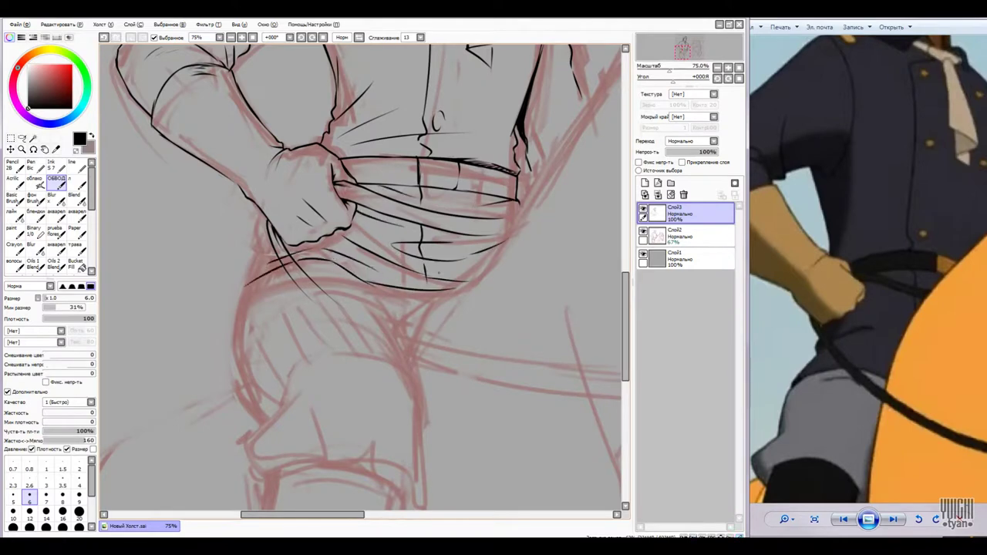
# - Clean up the jacket's hem at the hip and ink the outer edge of the near thigh
pyautogui.hotkey('ctrl', '+')
pyautogui.press('e')
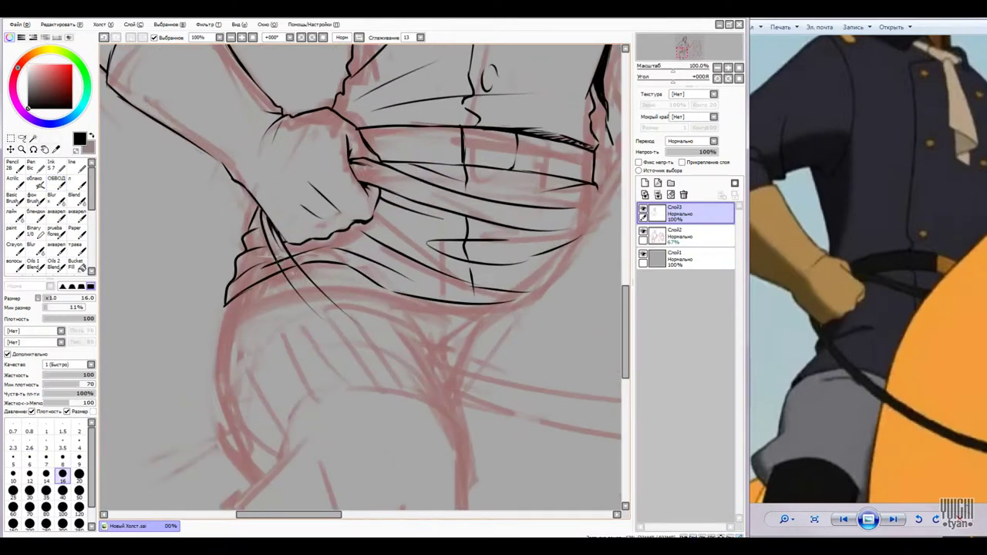
pyautogui.press('e')
pyautogui.hotkey('ctrl', '-')
pyautogui.moveTo(214, 233)
pyautogui.mouseDown()
pyautogui.moveTo(204, 345)
pyautogui.moveTo(247, 404)
pyautogui.mouseUp()
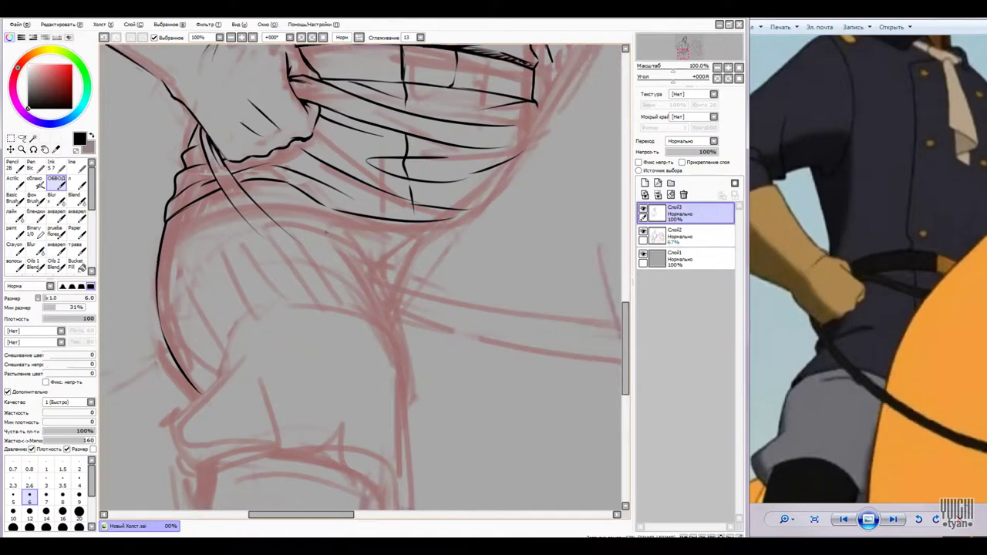
# - Ink the curve of the horse's neck from between the rider's legs up past the far sleeve and clean up overlaps
pyautogui.moveTo(324, 327); pyautogui.dragTo(436, 207)
pyautogui.hotkey('ctrl', '+')
pyautogui.moveTo(379, 261); pyautogui.dragTo(441, 167)
pyautogui.moveTo(337, 327); pyautogui.dragTo(387, 247)
pyautogui.press('e')
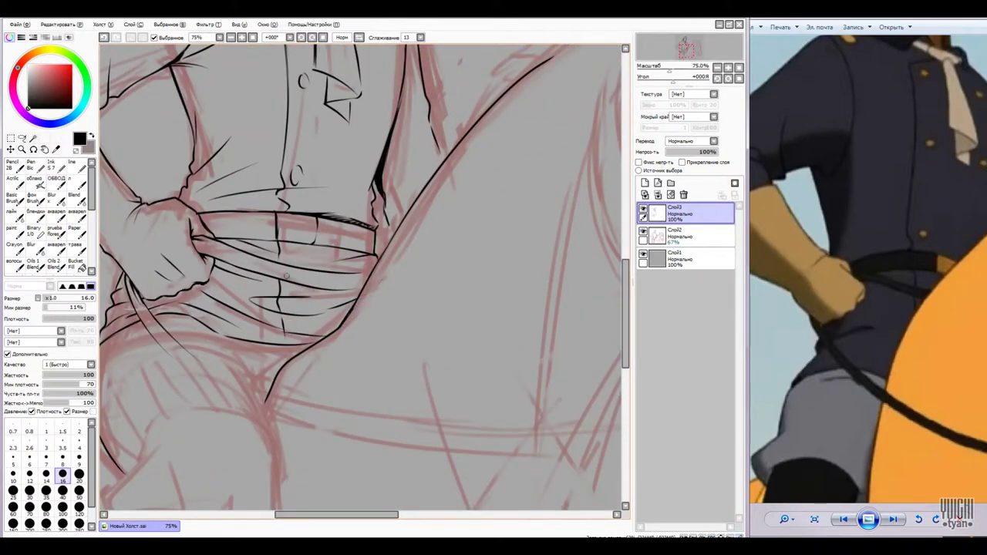
pyautogui.press('e')
# - Fill the shadows under the jacket's hem with hatching and solid black, and ink the inner thigh line
pyautogui.scroll(-2, 360, 278)
pyautogui.moveTo(401, 287); pyautogui.dragTo(450, 262)
pyautogui.moveTo(360, 277); pyautogui.dragTo(407, 261)
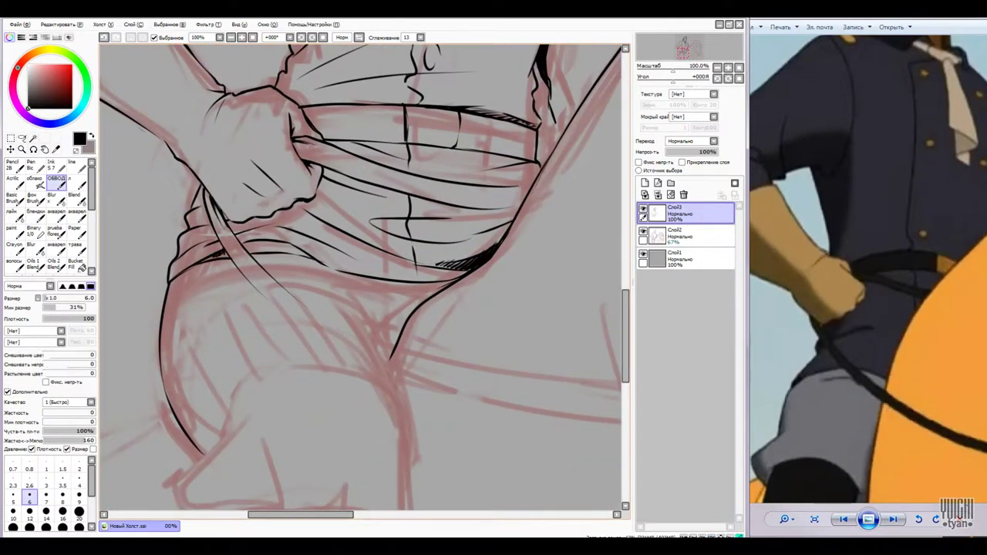
pyautogui.moveTo(262, 255); pyautogui.dragTo(298, 241)
pyautogui.moveTo(294, 259); pyautogui.dragTo(314, 248)
pyautogui.moveTo(366, 318)
pyautogui.mouseDown()
pyautogui.moveTo(412, 436)
pyautogui.moveTo(399, 333)
pyautogui.mouseUp()
pyautogui.moveTo(376, 330); pyautogui.dragTo(382, 360)
pyautogui.moveTo(353, 316); pyautogui.dragTo(433, 332)
pyautogui.moveTo(378, 331); pyautogui.dragTo(454, 319)
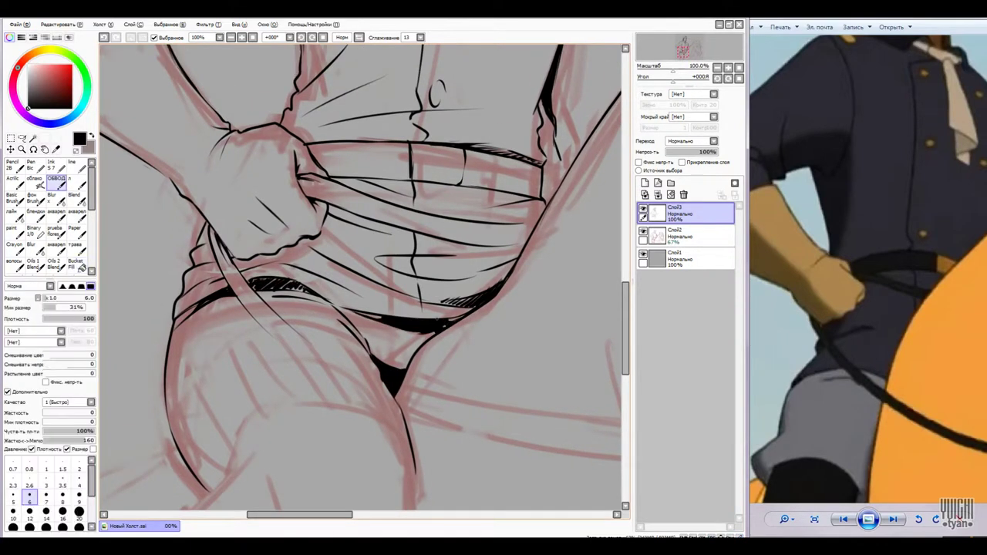
# - Crosshatch the shadow between the rider's legs and add short fold strokes along the inner thigh
pyautogui.moveTo(369, 362); pyautogui.dragTo(410, 339)
pyautogui.moveTo(340, 339); pyautogui.dragTo(429, 310)
pyautogui.moveTo(371, 318); pyautogui.dragTo(398, 277)
pyautogui.moveTo(396, 310); pyautogui.dragTo(421, 278)
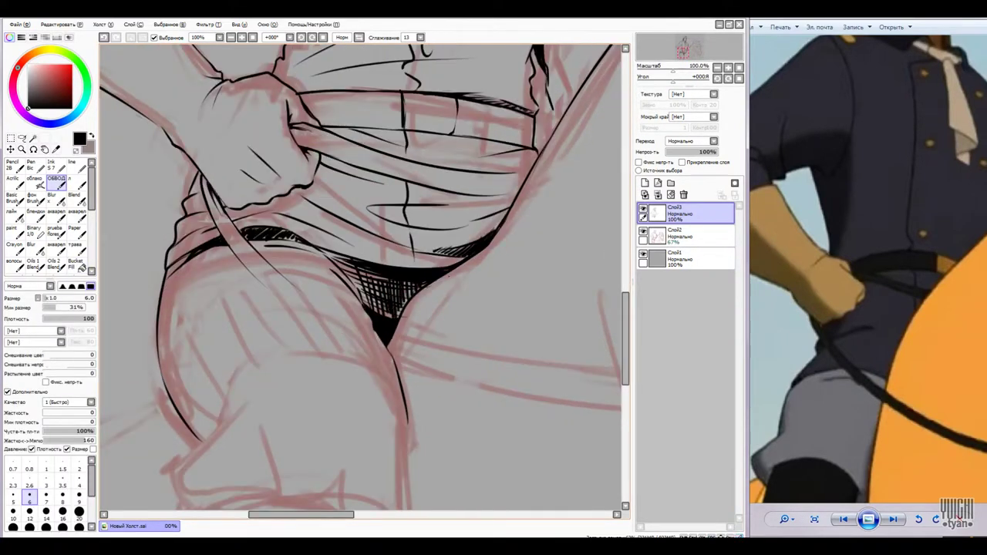
pyautogui.moveTo(332, 350); pyautogui.dragTo(381, 316)
pyautogui.moveTo(334, 341); pyautogui.dragTo(415, 248)
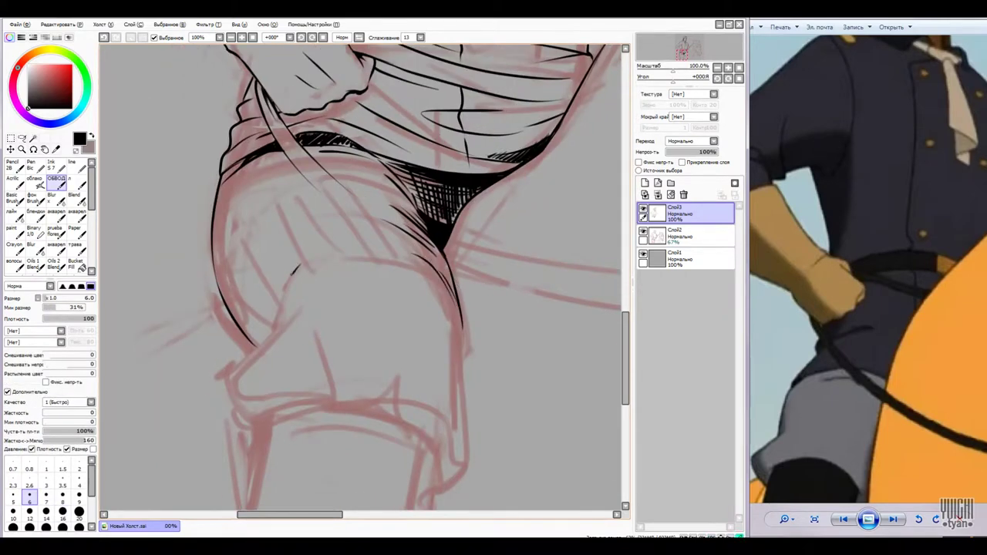
# - Ink the knee and thigh folds and extend the rein across the thigh and the horse, erasing where lines cross
pyautogui.moveTo(293, 274); pyautogui.dragTo(236, 429)
pyautogui.moveTo(299, 218); pyautogui.dragTo(255, 291)
pyautogui.moveTo(247, 223); pyautogui.dragTo(328, 273)
pyautogui.moveTo(356, 285); pyautogui.dragTo(569, 318)
pyautogui.moveTo(367, 306); pyautogui.dragTo(571, 364)
pyautogui.press('e')
pyautogui.moveTo(301, 264); pyautogui.dragTo(367, 296)
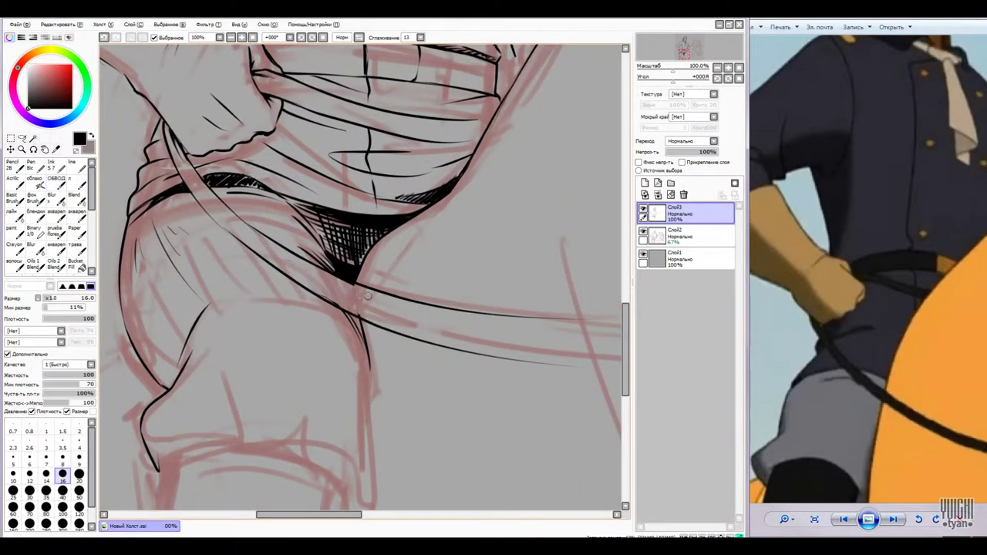
# - Ink the inner leg, the trouser's gathered lower edge with dark corners, and both sides of the boot
pyautogui.press('n')
pyautogui.moveTo(404, 229)
pyautogui.mouseDown()
pyautogui.moveTo(422, 322)
pyautogui.moveTo(390, 389)
pyautogui.mouseUp()
pyautogui.moveTo(219, 349); pyautogui.dragTo(197, 443)
pyautogui.moveTo(393, 381); pyautogui.dragTo(376, 443)
pyautogui.moveTo(224, 341); pyautogui.dragTo(278, 326)
pyautogui.moveTo(270, 292); pyautogui.dragTo(394, 367)
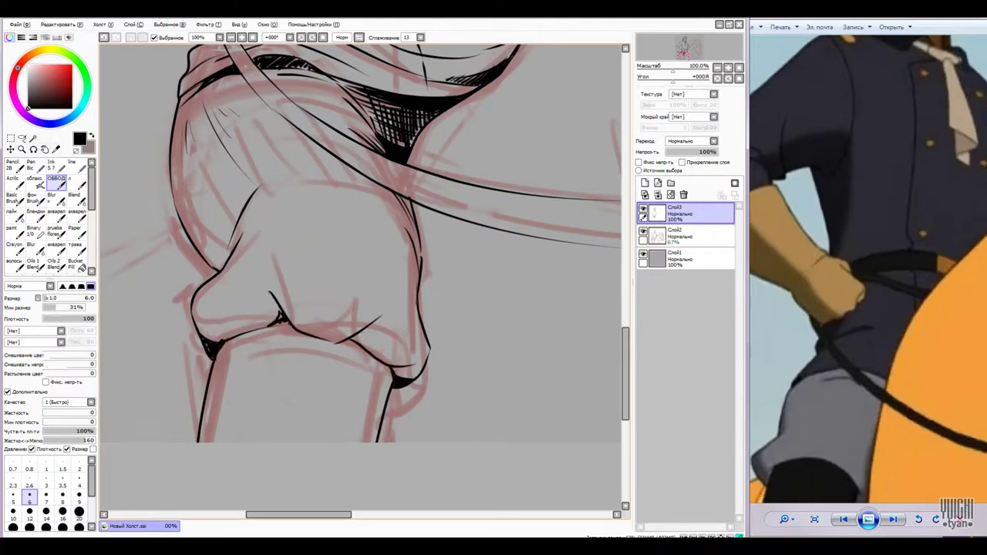
# - Switch to the image viewer and show the picture of the horse's head as the reference, returning to the canvas
pyautogui.scroll(-1, 361, 278)
pyautogui.scroll(-1, 360, 277)
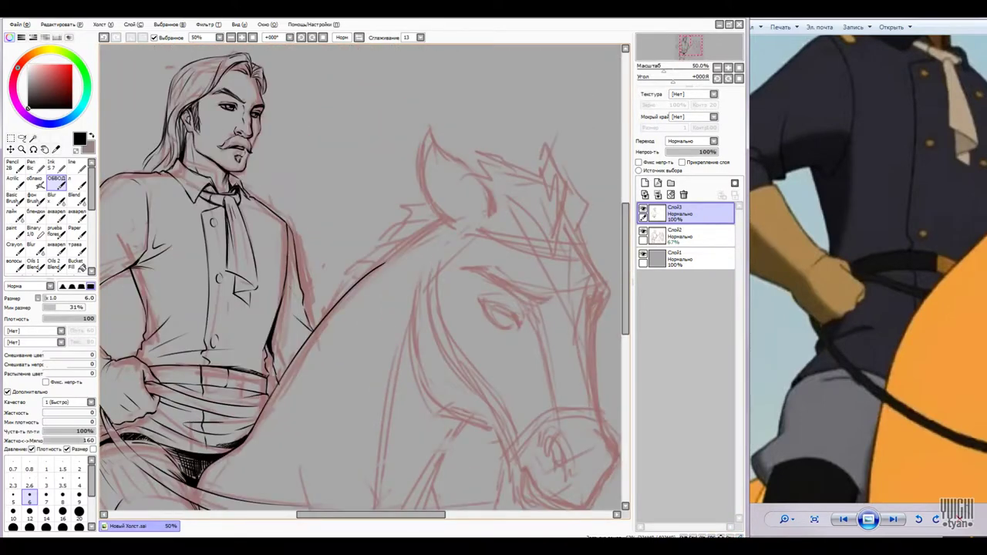
pyautogui.moveTo(462, 308); pyautogui.dragTo(344, 250)
pyautogui.scroll(1, 355, 316)
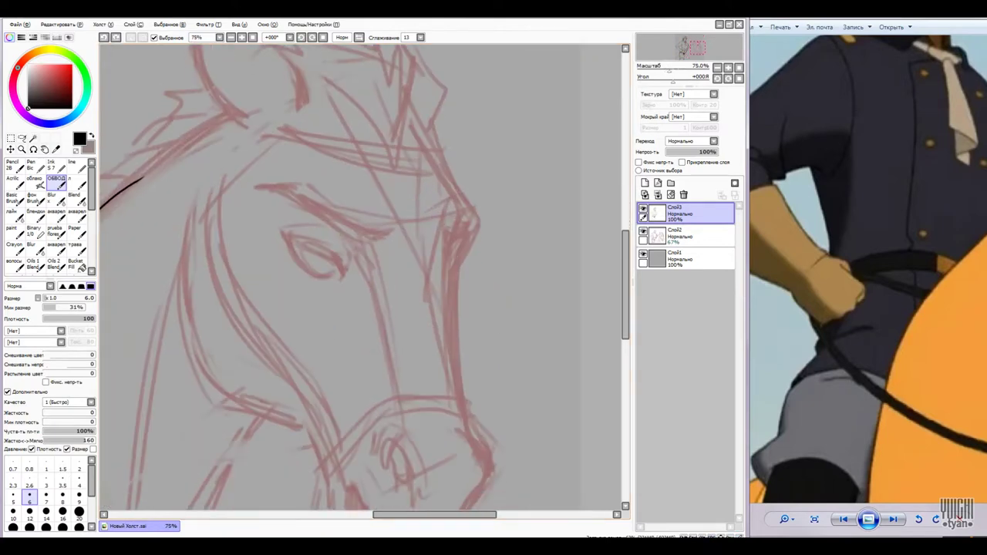
pyautogui.hotkey('alt', 'Tab')
pyautogui.hotkey('alt', 'Tab')
# - Ink the horse's forehead and far brow bulge, and draw the nose bridge with a size 7 brush
pyautogui.scroll(1, 455, 186)
pyautogui.moveTo(461, 176); pyautogui.dragTo(473, 205)
pyautogui.moveTo(473, 205); pyautogui.dragTo(479, 234)
pyautogui.moveTo(450, 132); pyautogui.dragTo(485, 196)
pyautogui.moveTo(484, 196); pyautogui.dragTo(462, 171)
pyautogui.click(46, 494)
pyautogui.moveTo(458, 206); pyautogui.dragTo(482, 507)
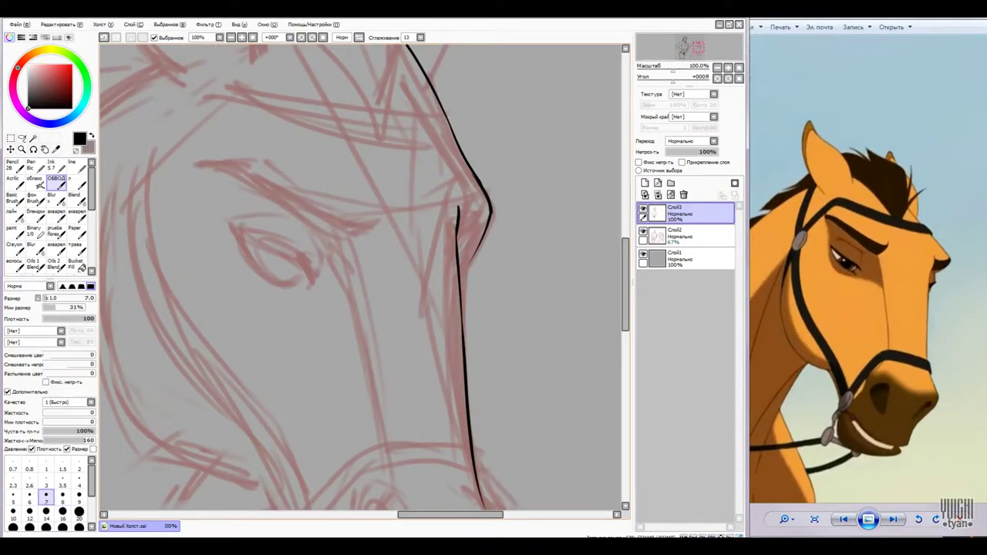
# - Ink the horse's far and near eyebrows with dense black hatching and add the line down the side of the nose
pyautogui.moveTo(467, 229); pyautogui.dragTo(485, 218)
pyautogui.moveTo(478, 224); pyautogui.dragTo(487, 231)
pyautogui.moveTo(391, 205); pyautogui.dragTo(262, 166)
pyautogui.moveTo(389, 222)
pyautogui.mouseDown()
pyautogui.moveTo(257, 179)
pyautogui.moveTo(293, 214)
pyautogui.mouseUp()
pyautogui.moveTo(270, 177)
pyautogui.mouseDown()
pyautogui.moveTo(371, 244)
pyautogui.moveTo(393, 239)
pyautogui.mouseUp()
pyautogui.moveTo(228, 163); pyautogui.dragTo(282, 189)
pyautogui.moveTo(363, 247); pyautogui.dragTo(361, 223)
pyautogui.moveTo(388, 207)
pyautogui.mouseDown()
pyautogui.moveTo(394, 219)
pyautogui.moveTo(363, 248)
pyautogui.moveTo(385, 363)
pyautogui.mouseUp()
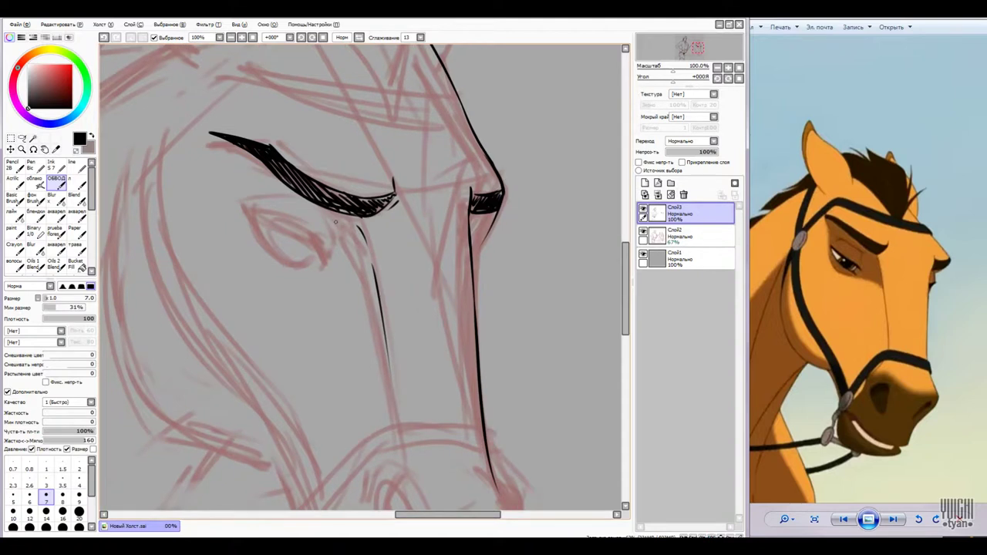
# - Ink the horse's near eye with lids, iris and dark pupil, and add the far eye at the profile
pyautogui.moveTo(291, 219); pyautogui.dragTo(328, 253)
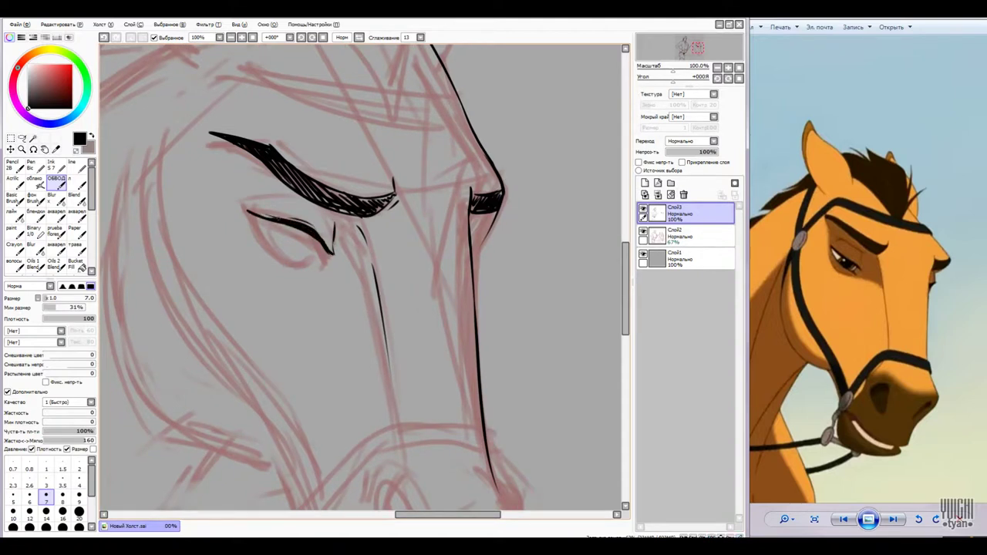
pyautogui.moveTo(254, 220); pyautogui.dragTo(323, 259)
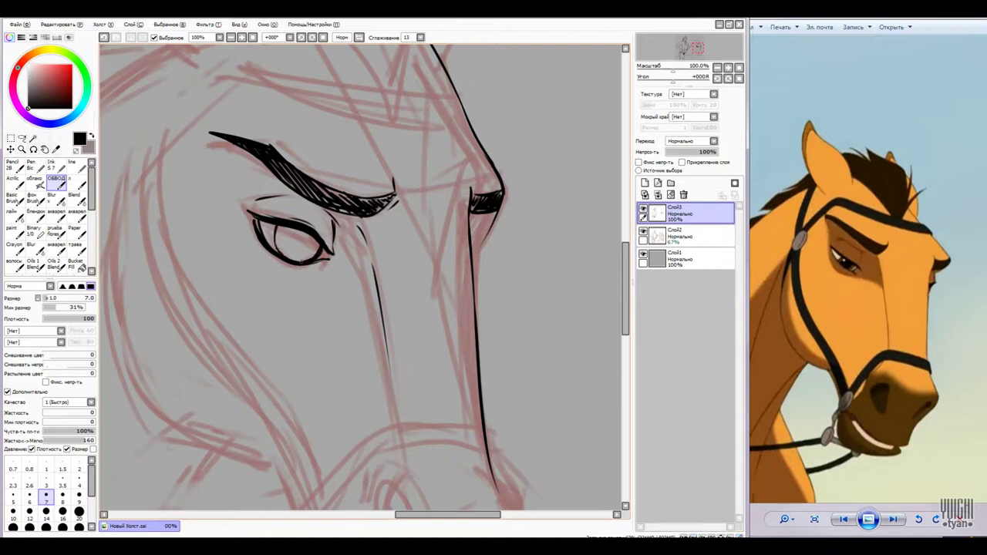
pyautogui.moveTo(286, 232)
pyautogui.mouseDown()
pyautogui.moveTo(313, 251)
pyautogui.moveTo(285, 242)
pyautogui.mouseUp()
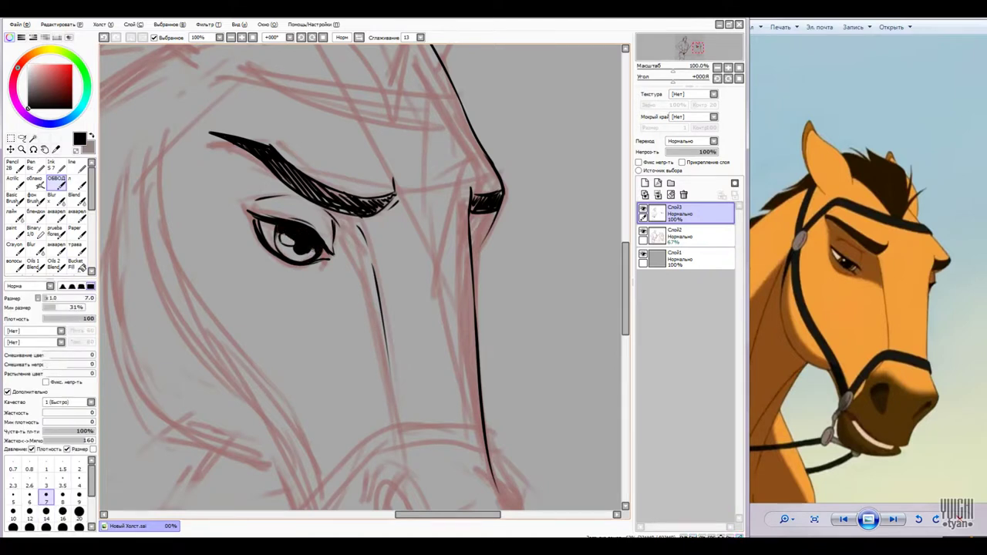
pyautogui.moveTo(486, 231); pyautogui.dragTo(488, 249)
pyautogui.scroll(-1, 351, 308)
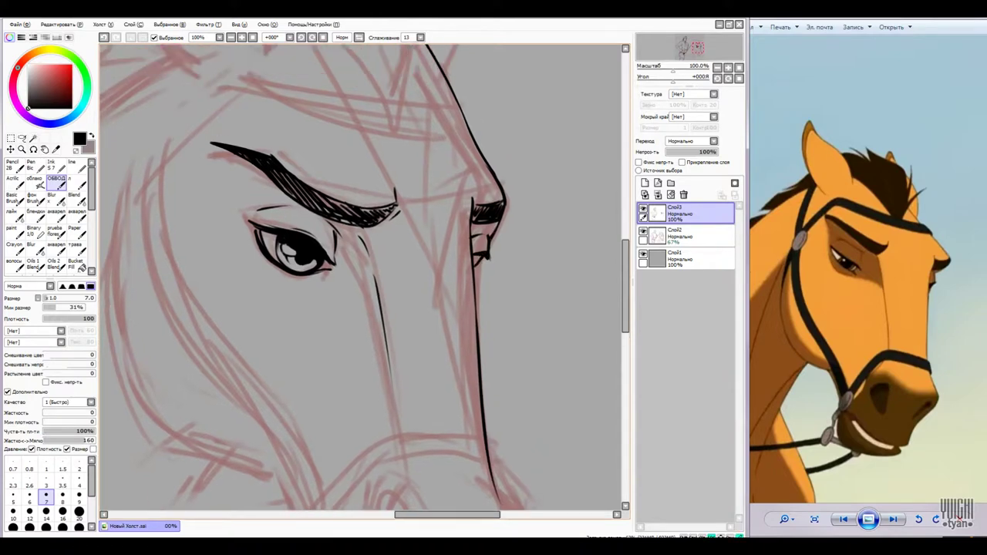
# - Undo the last stroke and ink both edges of the bridle's browband across the horse's forehead
pyautogui.hotkey('ctrl', 'z')
pyautogui.moveTo(255, 153); pyautogui.dragTo(215, 201)
pyautogui.moveTo(283, 137); pyautogui.dragTo(405, 158)
pyautogui.scroll(2, 262, 147)
pyautogui.press('Delete')
pyautogui.press('Delete')
pyautogui.press('Delete')
pyautogui.press('Delete')
pyautogui.press('Delete')
pyautogui.press('Delete')
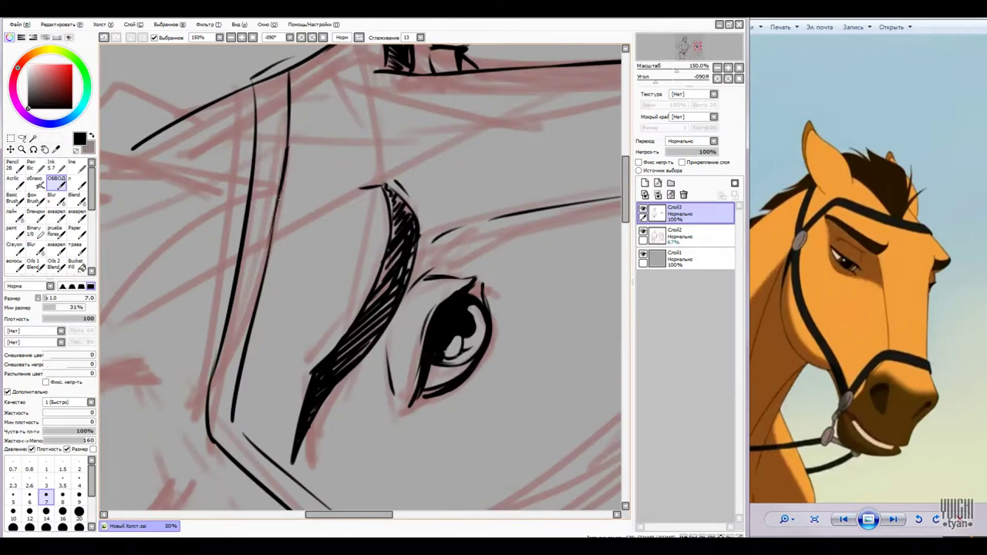
pyautogui.press('b')
pyautogui.moveTo(253, 83); pyautogui.dragTo(226, 288)
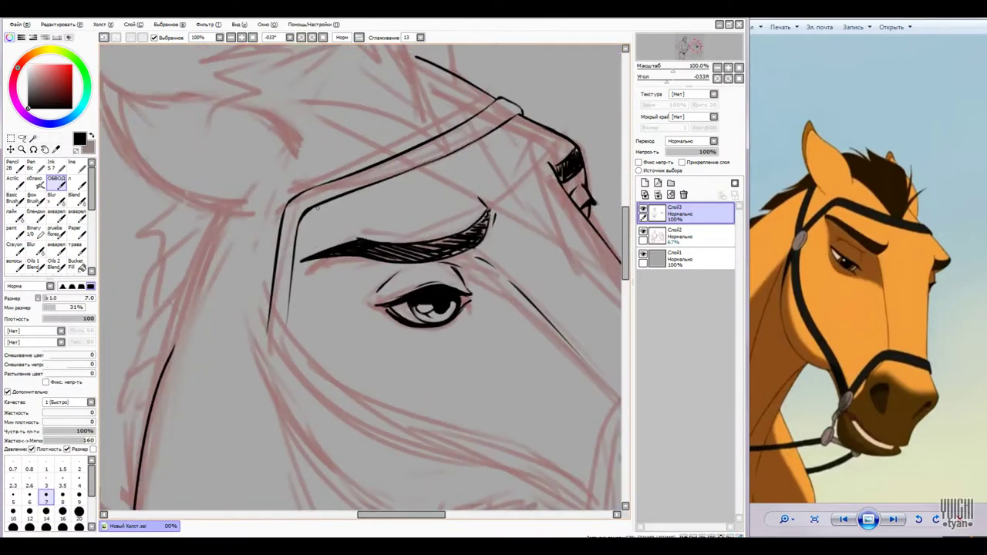
# - Ink the bridle strap above the browband's side and the oval ring joining the straps, cleaning up overlaps
pyautogui.moveTo(250, 125); pyautogui.dragTo(256, 219)
pyautogui.moveTo(241, 133); pyautogui.dragTo(248, 253)
pyautogui.scroll(1, 249, 247)
pyautogui.moveTo(260, 206)
pyautogui.mouseDown()
pyautogui.moveTo(248, 243)
pyautogui.moveTo(270, 211)
pyautogui.mouseUp()
pyautogui.press('e')
pyautogui.press('b')
pyautogui.scroll(-1, 365, 277)
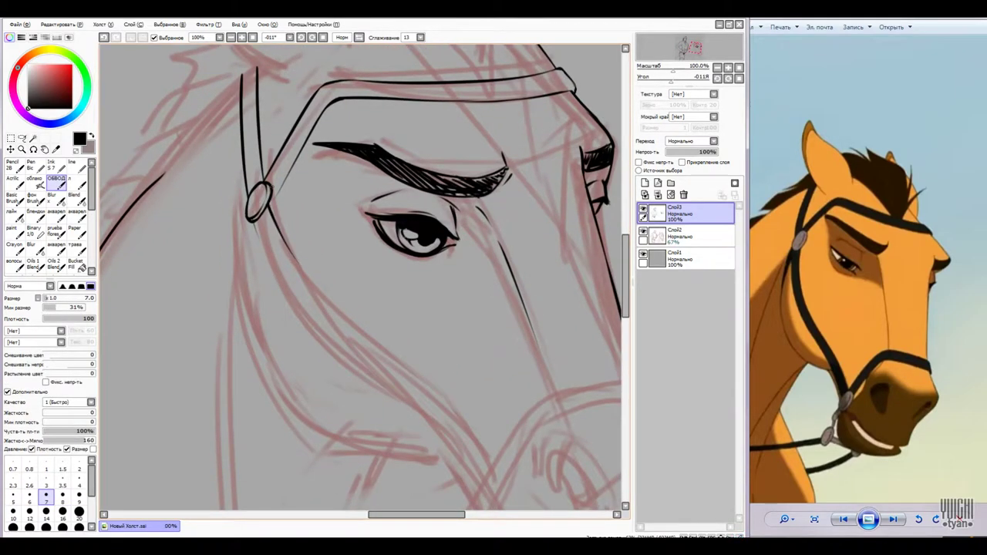
# - Ink both edges of the bridle's cheek strap below the ring and the outline of the horse's jaw
pyautogui.moveTo(235, 225); pyautogui.dragTo(240, 304)
pyautogui.moveTo(244, 197); pyautogui.dragTo(251, 356)
pyautogui.press('Home')
pyautogui.scroll(-1, 249, 308)
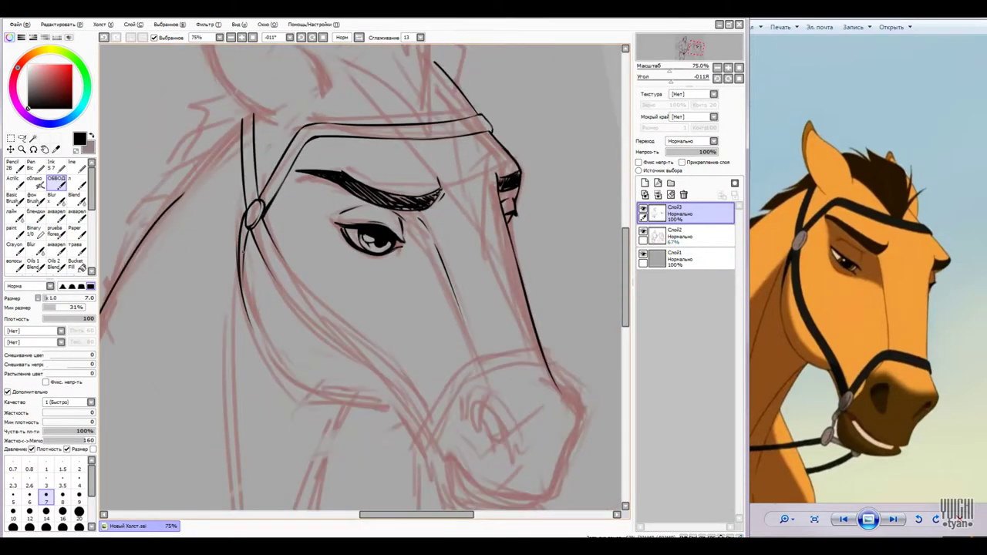
pyautogui.scroll(-4, 309, 277)
pyautogui.moveTo(276, 158)
pyautogui.mouseDown()
pyautogui.moveTo(379, 333)
pyautogui.moveTo(261, 165)
pyautogui.mouseUp()
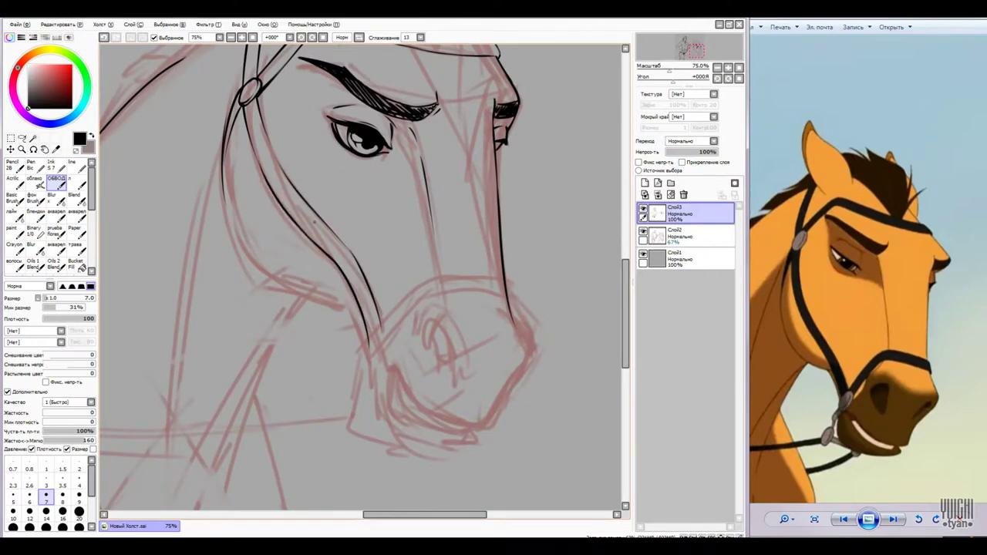
pyautogui.moveTo(333, 303)
pyautogui.mouseDown()
pyautogui.moveTo(241, 259)
pyautogui.moveTo(223, 182)
pyautogui.mouseUp()
pyautogui.scroll(-1, 255, 255)
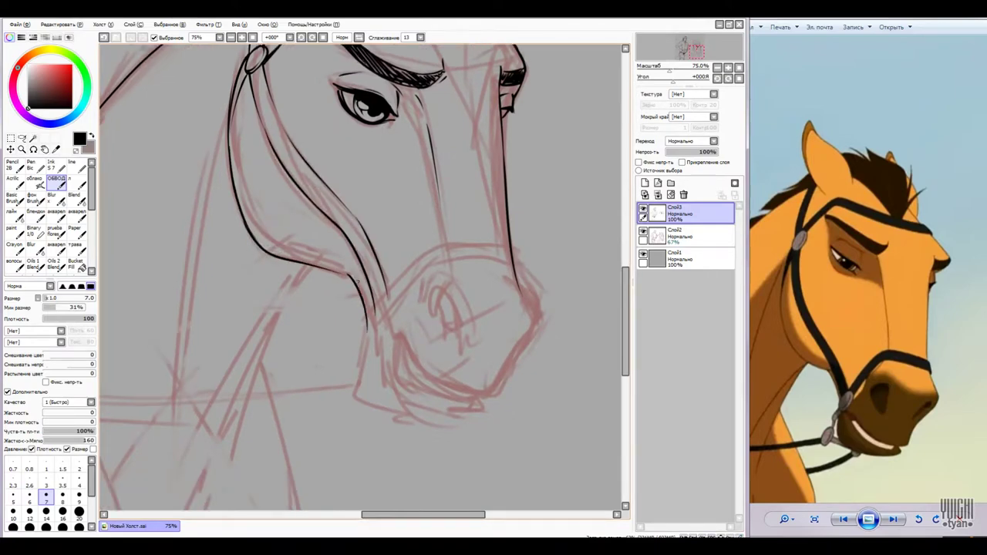
# - Ink both edges of the bridle's noseband over the horse's muzzle, closing its far end at the profile
pyautogui.scroll(2, 283, 284)
pyautogui.press('Delete')
pyautogui.press('Delete')
pyautogui.scroll(-2, 435, 118)
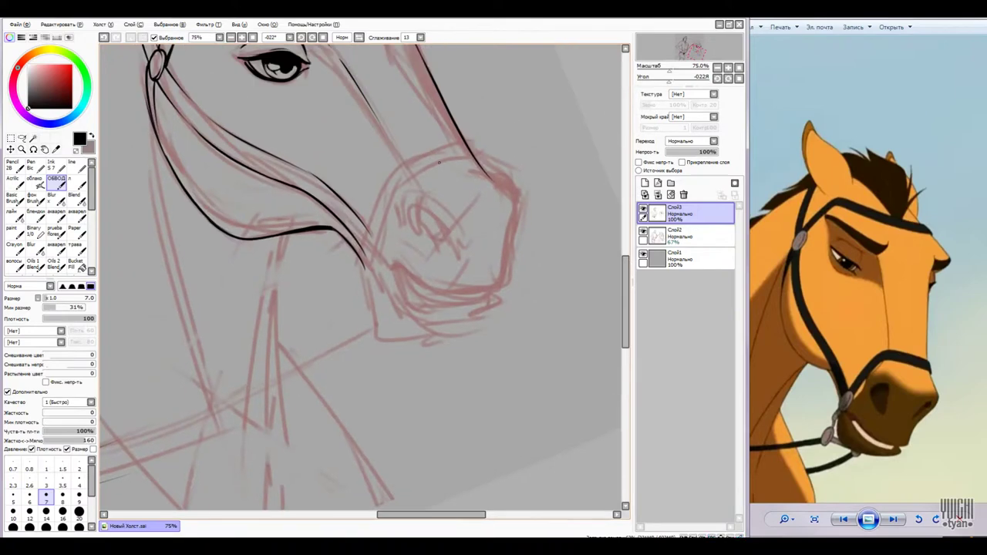
pyautogui.scroll(2, 498, 129)
pyautogui.press('n')
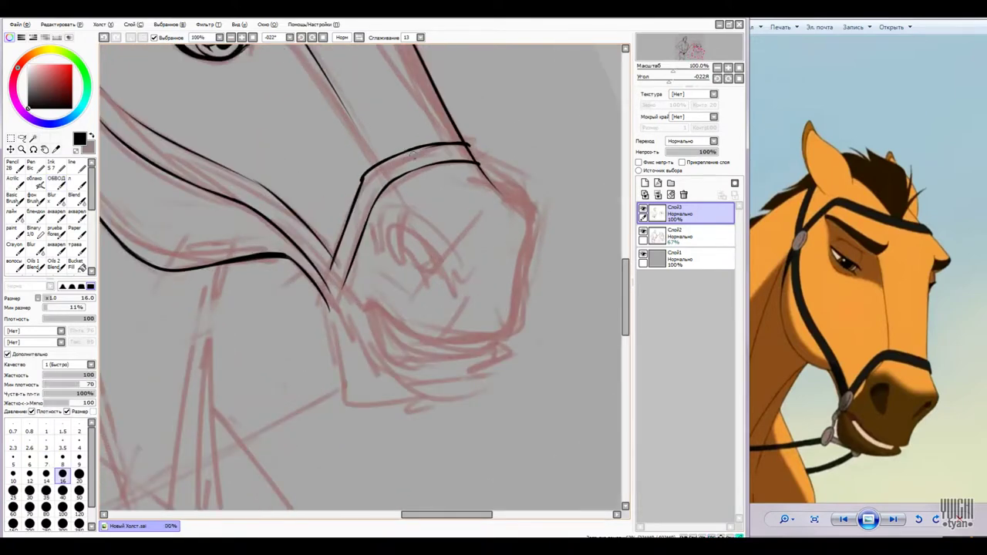
pyautogui.scroll(1, 497, 130)
pyautogui.press('b')
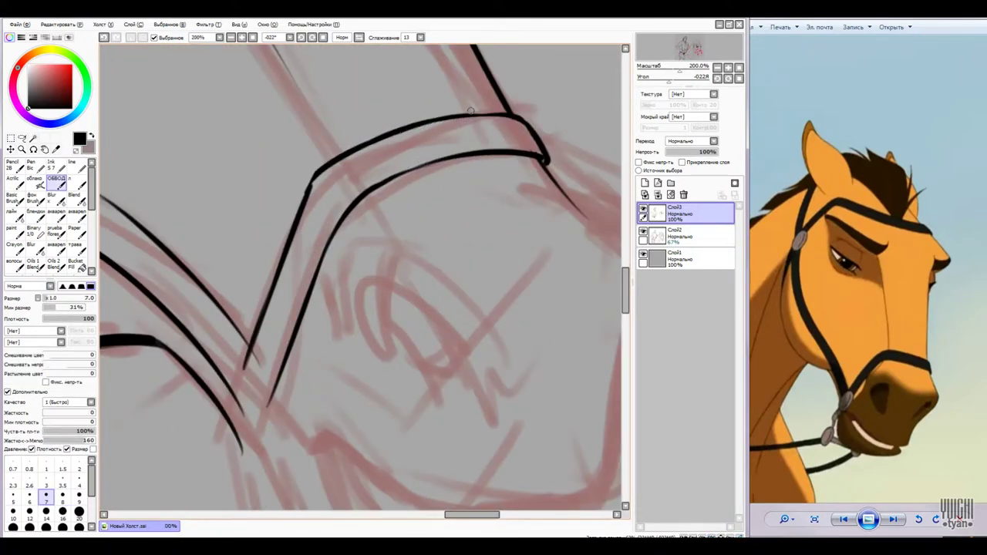
# - Ink the oval ring joining the cheek strap and noseband, with the small link and bit ring hanging below
pyautogui.scroll(-1, 309, 189)
pyautogui.moveTo(272, 302)
pyautogui.mouseDown()
pyautogui.moveTo(283, 290)
pyautogui.moveTo(263, 318)
pyautogui.mouseUp()
pyautogui.scroll(-1, 285, 291)
pyautogui.moveTo(267, 360)
pyautogui.mouseDown()
pyautogui.moveTo(270, 422)
pyautogui.moveTo(284, 364)
pyautogui.mouseUp()
# - Ink the horse's nostril with a dark hatched interior and the front contour of the nose
pyautogui.scroll(-1, 284, 386)
pyautogui.scroll(1, 283, 385)
pyautogui.moveTo(344, 270); pyautogui.dragTo(350, 310)
pyautogui.moveTo(353, 270); pyautogui.dragTo(389, 327)
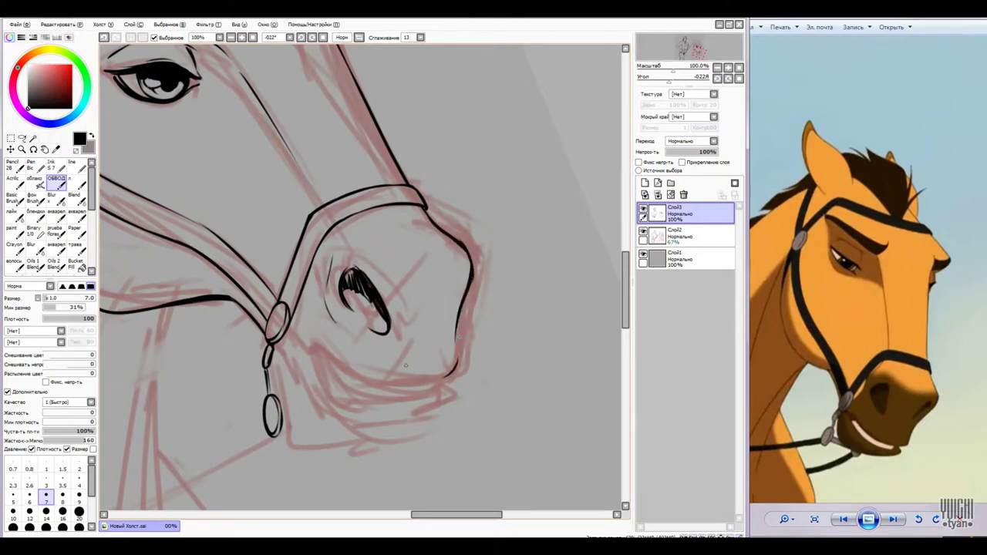
# - Ink the horse's mouth line, lower lip and chin contour, erasing overlapping lines around the bridle ring
pyautogui.moveTo(374, 381); pyautogui.dragTo(449, 381)
pyautogui.scroll(1, 447, 383)
pyautogui.moveTo(455, 311); pyautogui.dragTo(459, 361)
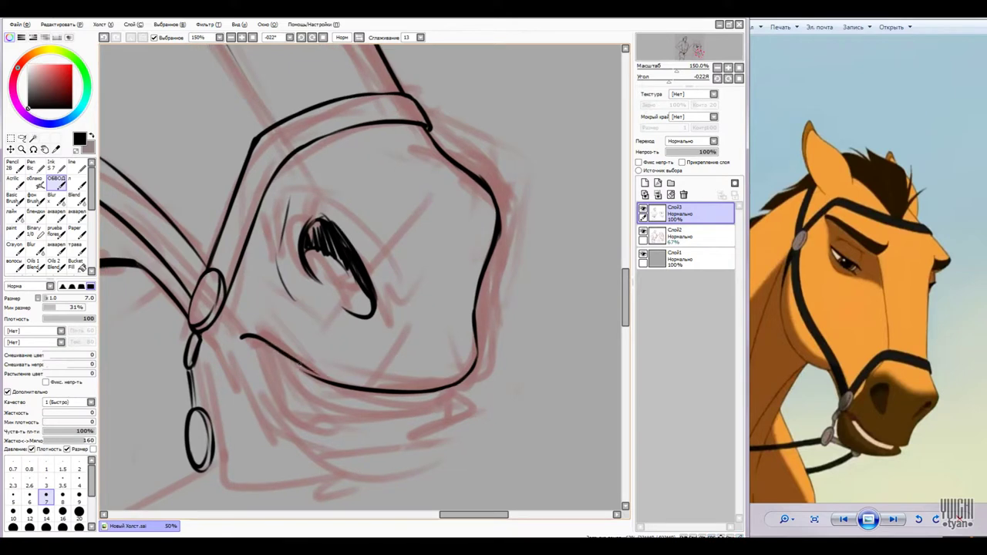
pyautogui.moveTo(245, 337); pyautogui.dragTo(308, 386)
pyautogui.moveTo(452, 408); pyautogui.dragTo(342, 420)
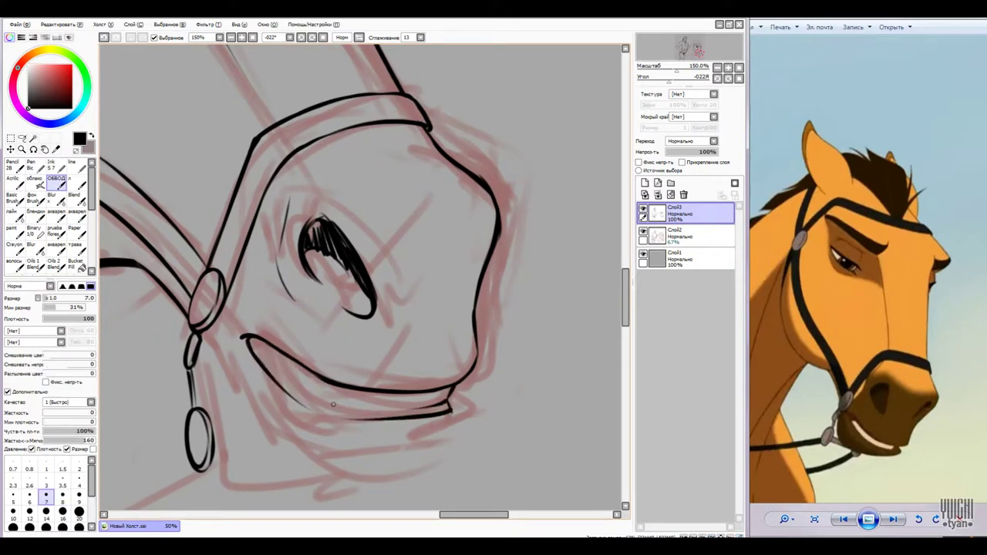
pyautogui.moveTo(453, 408)
pyautogui.mouseDown()
pyautogui.moveTo(331, 461)
pyautogui.moveTo(356, 459)
pyautogui.mouseUp()
pyautogui.moveTo(208, 343); pyautogui.dragTo(297, 446)
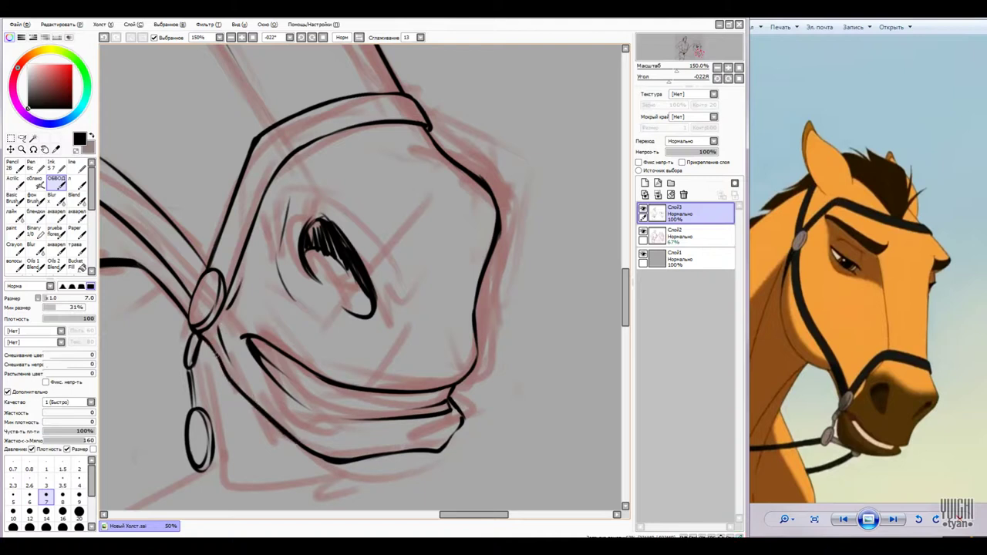
pyautogui.press('e')
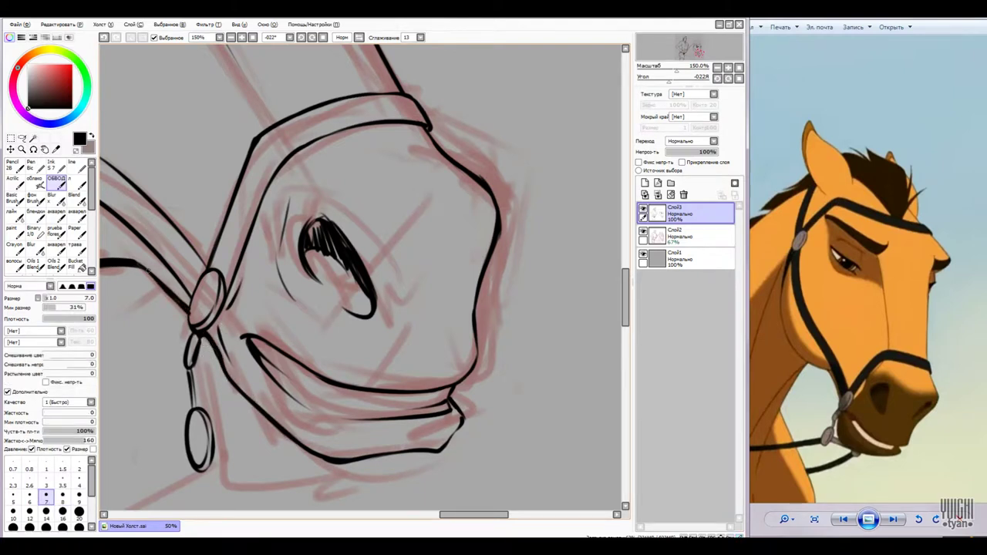
pyautogui.press('e')
# - Ink the short strap from the bit ring to the mouth and the far rein beneath the chin
pyautogui.scroll(-2, 309, 350)
pyautogui.moveTo(416, 355); pyautogui.dragTo(490, 343)
pyautogui.moveTo(286, 379)
pyautogui.mouseDown()
pyautogui.moveTo(369, 379)
pyautogui.moveTo(384, 392)
pyautogui.mouseUp()
pyautogui.moveTo(286, 376); pyautogui.dragTo(351, 377)
# - Ink both edges of the near rein from the bit ring back towards the rider, cleaning up overlaps
pyautogui.hotkey('ctrl', '-')
pyautogui.moveTo(309, 278); pyautogui.dragTo(540, 254)
pyautogui.hotkey('ctrl', '+')
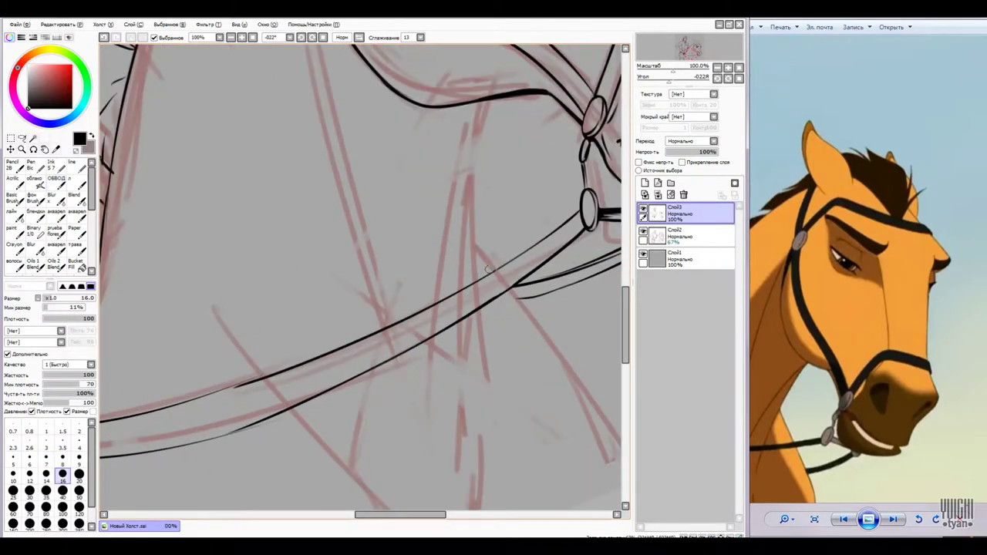
pyautogui.moveTo(264, 315); pyautogui.dragTo(264, 381)
pyautogui.press('e')
pyautogui.press('n')
pyautogui.hotkey('ctrl', '-')
pyautogui.hotkey('ctrl', '-')
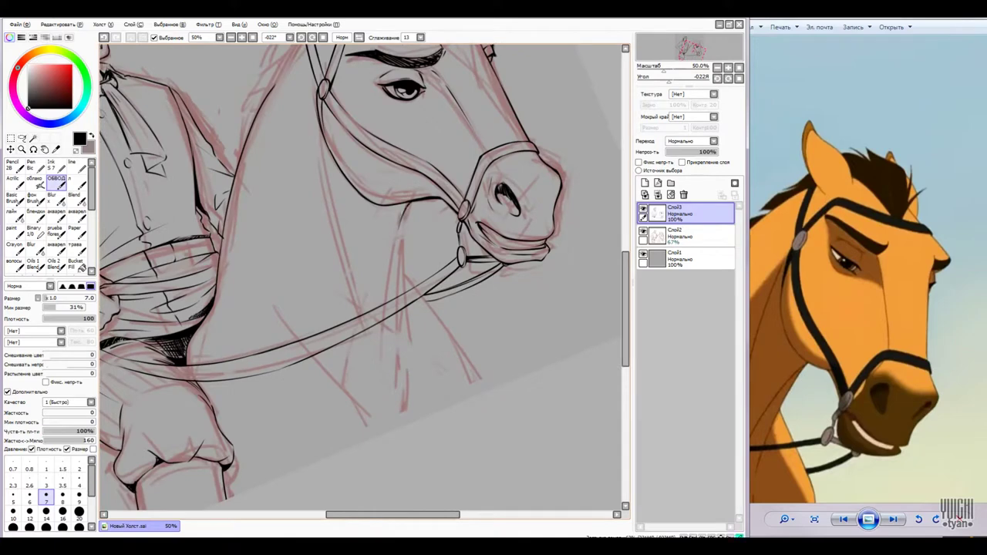
# - Ink the horse's chest, foreleg and rump contours and outline the near ear
pyautogui.press('Home')
pyautogui.hotkey('ctrl', '-')
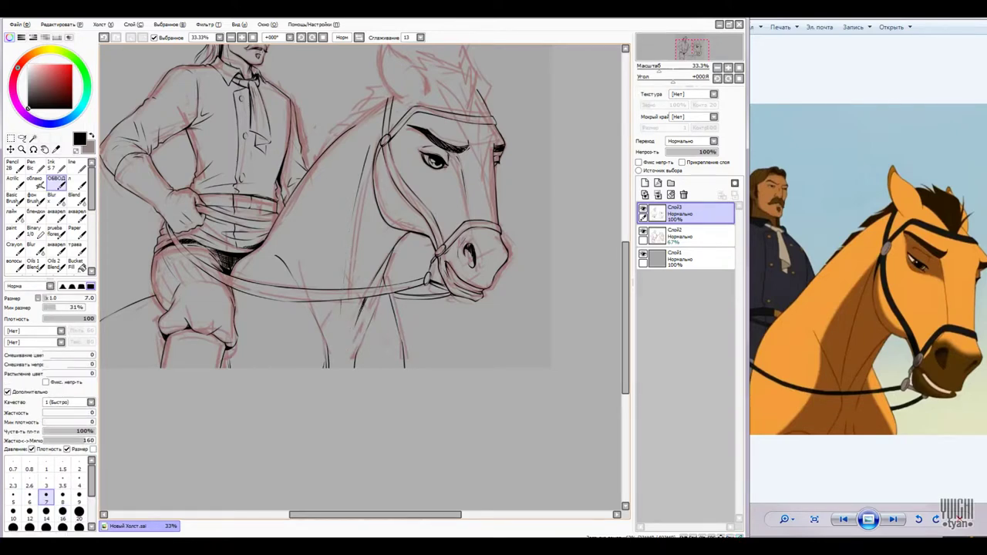
pyautogui.hotkey('ctrl', '+')
pyautogui.hotkey('ctrl', '+')
pyautogui.moveTo(302, 125)
pyautogui.mouseDown()
pyautogui.moveTo(357, 166)
pyautogui.moveTo(378, 227)
pyautogui.mouseUp()
pyautogui.press('n')
pyautogui.moveTo(291, 104); pyautogui.dragTo(305, 243)
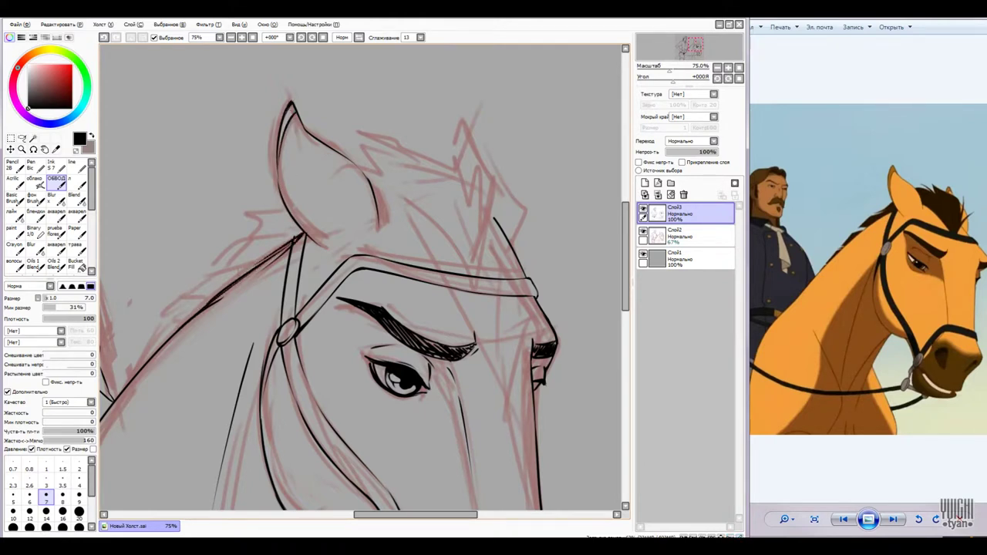
# - Ink the mane behind the ear as layered, pointed strands running down the back of the neck
pyautogui.moveTo(286, 219)
pyautogui.mouseDown()
pyautogui.moveTo(228, 233)
pyautogui.moveTo(193, 280)
pyautogui.mouseUp()
pyautogui.moveTo(304, 231); pyautogui.dragTo(178, 301)
pyautogui.moveTo(237, 280); pyautogui.dragTo(169, 320)
pyautogui.moveTo(363, 309); pyautogui.dragTo(320, 324)
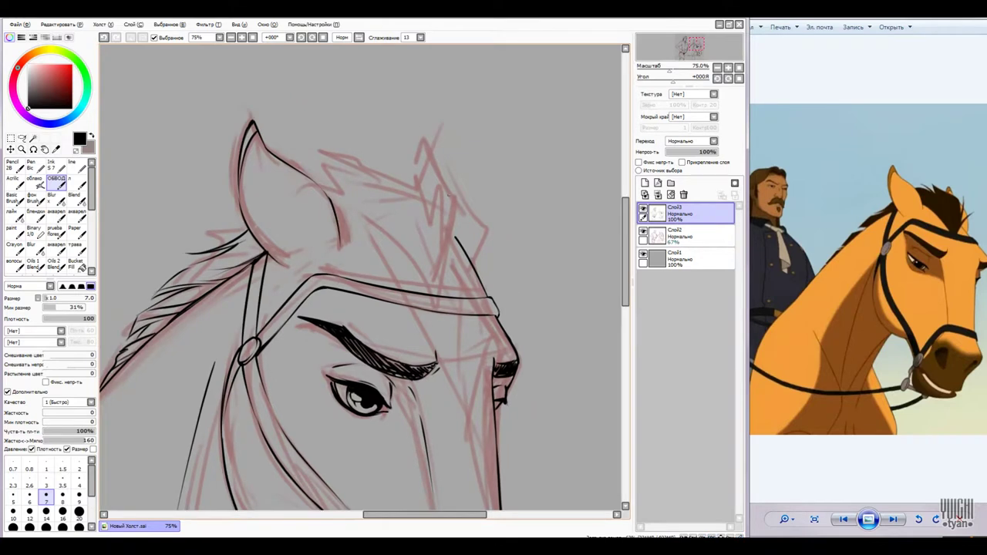
# - Ink the forelock strands above the browband, the loose spiky hairs and the tip of the far ear
pyautogui.moveTo(449, 295); pyautogui.dragTo(514, 238)
pyautogui.moveTo(453, 240); pyautogui.dragTo(472, 267)
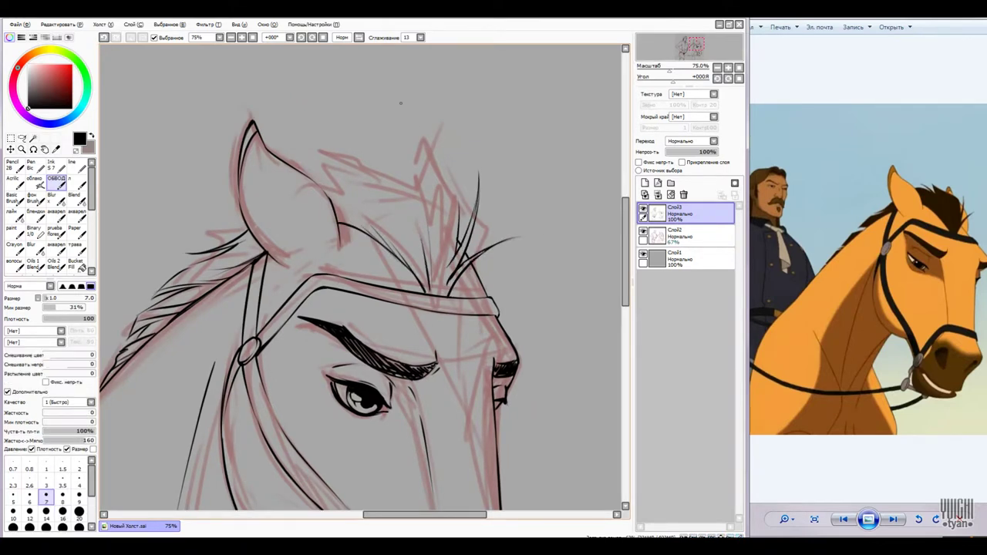
pyautogui.moveTo(400, 204); pyautogui.dragTo(420, 267)
pyautogui.moveTo(414, 174); pyautogui.dragTo(422, 147)
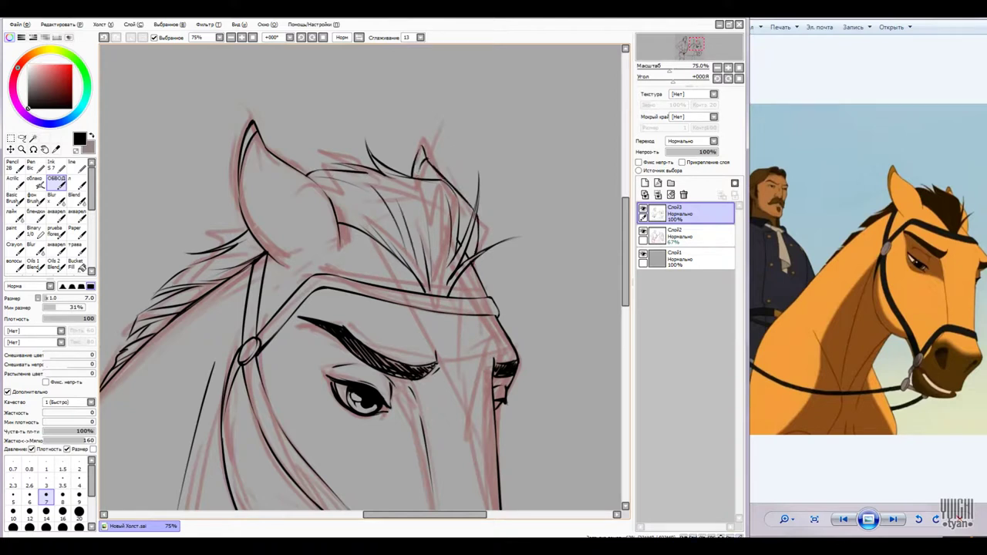
pyautogui.press('e')
# - Save the drawing as "редрав спирит.psd"
pyautogui.hotkey('ctrl', 's')
pyautogui.write('редрав спирит.psd')
pyautogui.press('Return')
pyautogui.press('e')
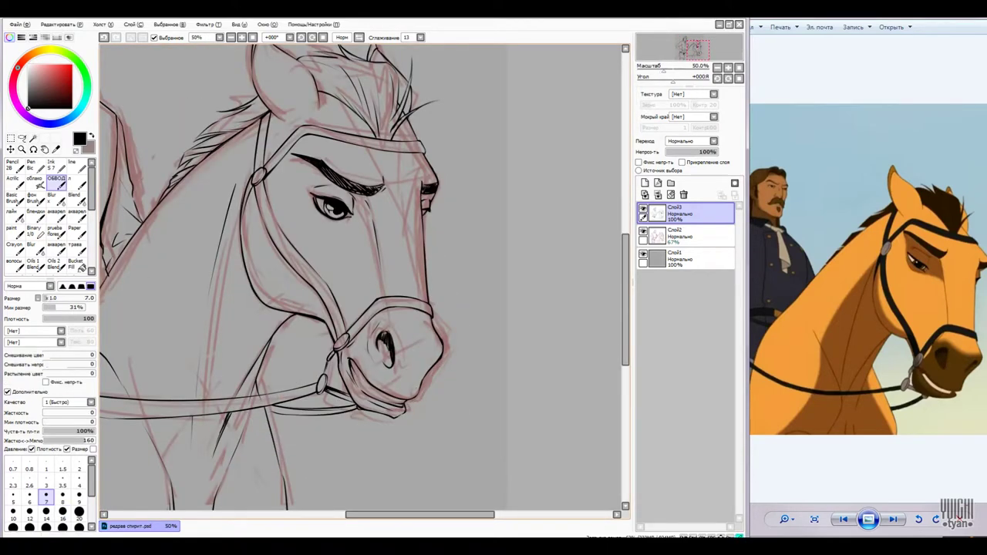
# - Rework the horse's lips and chin with bolder, rounder lines and erase the excess strokes
pyautogui.scroll(3, 420, 361)
pyautogui.moveTo(389, 484)
pyautogui.mouseDown()
pyautogui.moveTo(417, 389)
pyautogui.moveTo(362, 432)
pyautogui.moveTo(397, 420)
pyautogui.mouseUp()
pyautogui.press('e')
pyautogui.press('e')
pyautogui.moveTo(432, 382); pyautogui.dragTo(417, 431)
pyautogui.moveTo(324, 389); pyautogui.dragTo(424, 393)
pyautogui.moveTo(282, 420); pyautogui.dragTo(371, 432)
pyautogui.press('e')
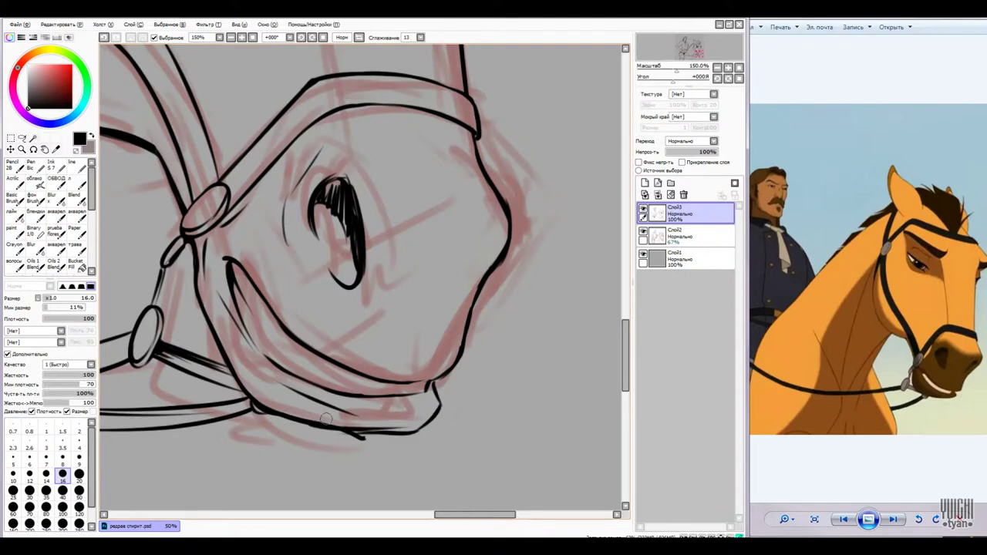
# - Clean up the throat and chest lines around the reins and hatch a dark shadow beneath the jaw
pyautogui.scroll(-4, 435, 430)
pyautogui.scroll(2, 435, 429)
pyautogui.press('e')
pyautogui.scroll(-2, 492, 427)
pyautogui.scroll(3, 417, 409)
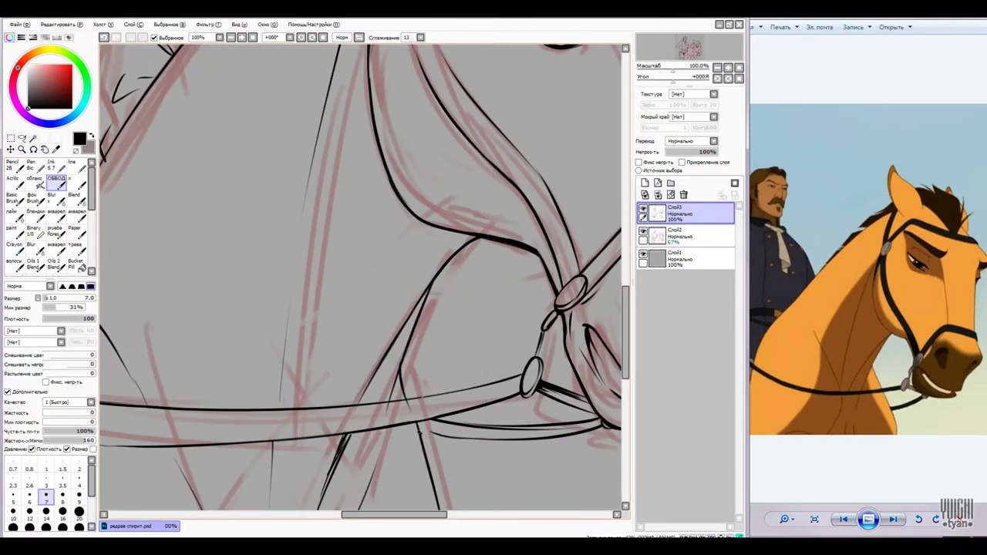
pyautogui.press('e')
pyautogui.scroll(-1, 416, 409)
pyautogui.scroll(1, 417, 409)
pyautogui.press('e')
pyautogui.scroll(-3, 363, 277)
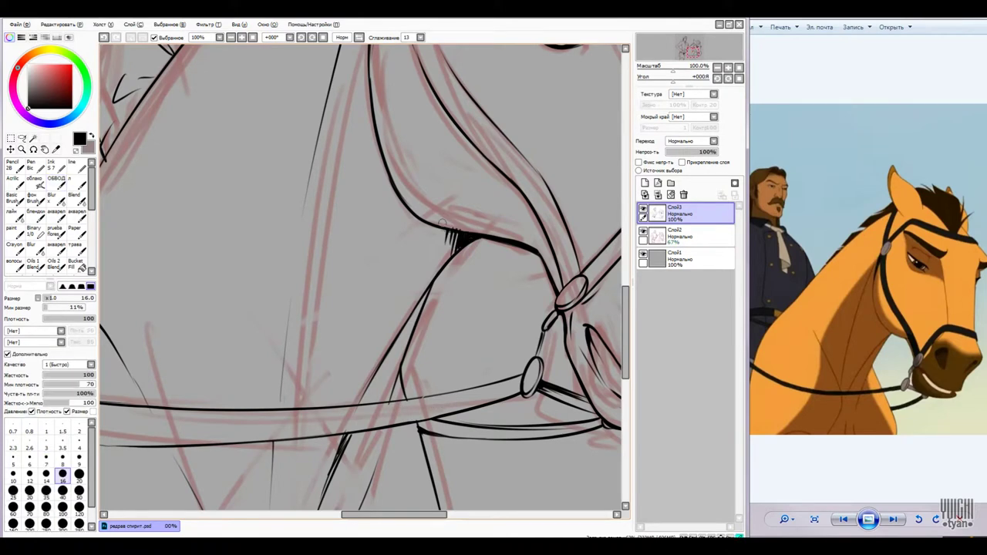
pyautogui.scroll(-1, 867, 308)
pyautogui.scroll(1, 363, 278)
# - Undo the last stroke and refine the contour lines between the rider's leg and the horse's rump, cleaning up overlaps
pyautogui.hotkey('ctrl', 'z')
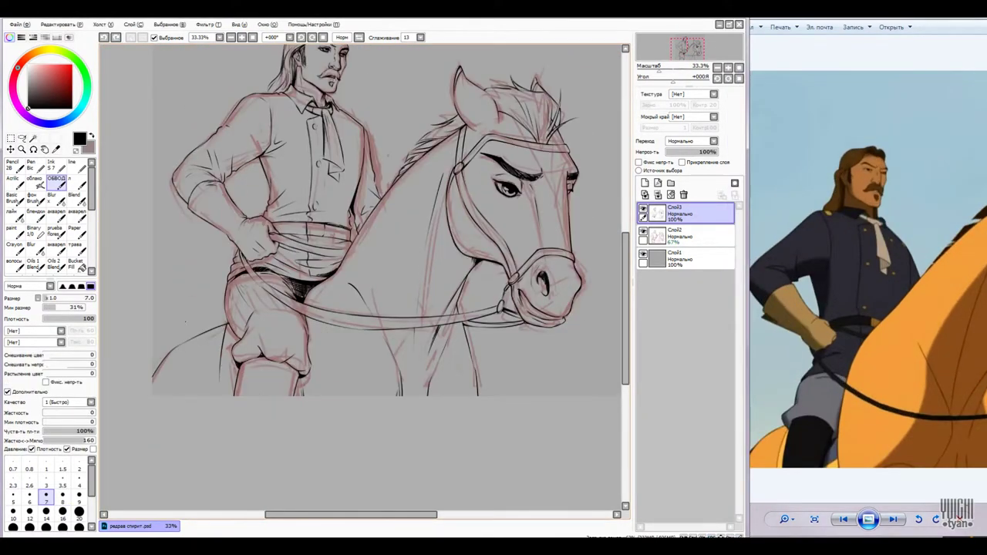
pyautogui.press('e')
pyautogui.scroll(3, 217, 372)
pyautogui.press('e')
pyautogui.press('e')
pyautogui.scroll(-2, 362, 277)
pyautogui.scroll(1, 362, 278)
pyautogui.press('e')
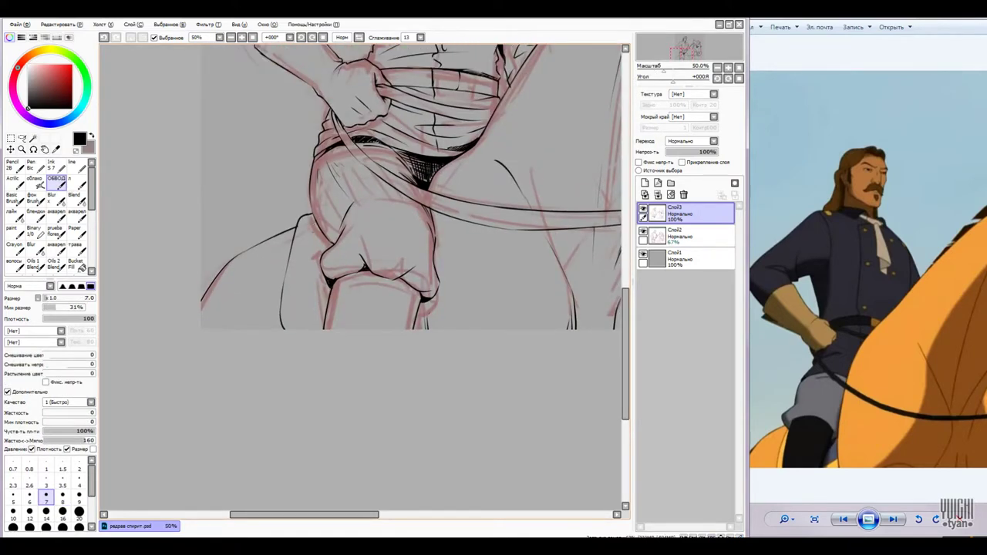
pyautogui.press('e')
pyautogui.scroll(4, 265, 231)
pyautogui.press('e')
pyautogui.scroll(-5, 264, 231)
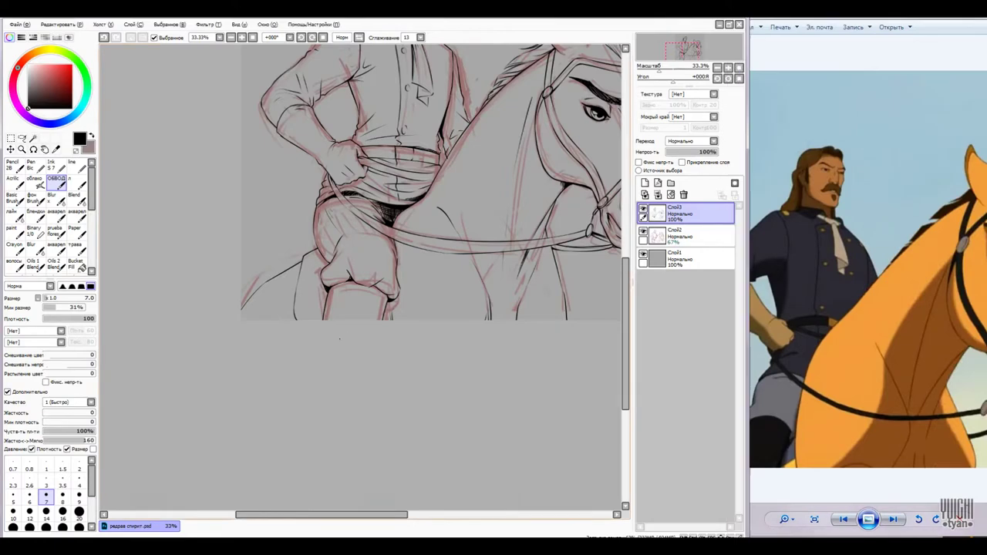
# - Hide the red sketch layer so only the black line art shows over the gray background
pyautogui.moveTo(362, 231); pyautogui.dragTo(240, 368)
pyautogui.click(643, 230)
pyautogui.scroll(2, 512, 329)
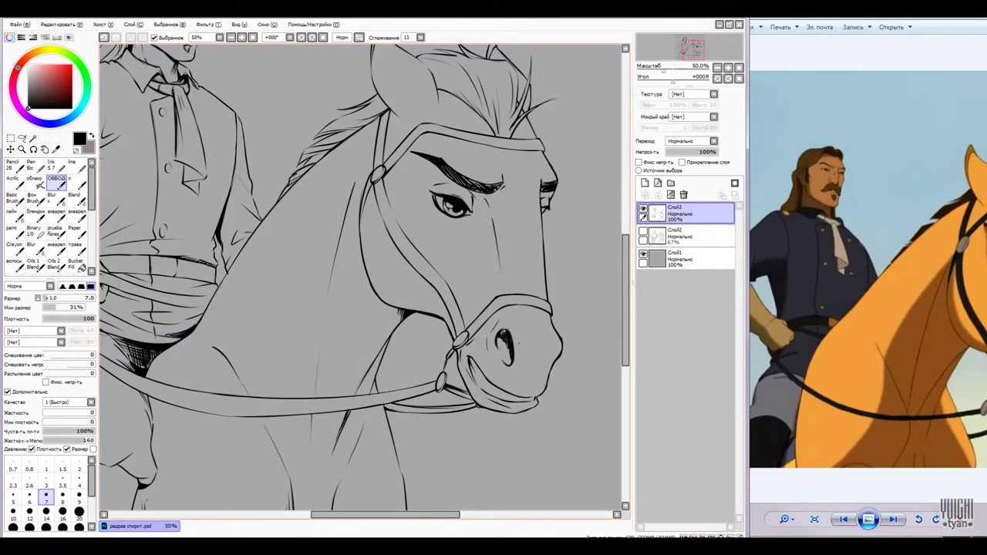
# - Lasso the front of the horse's face and muzzle and shift it slightly forward with a transform
pyautogui.press('l')
pyautogui.moveTo(518, 235); pyautogui.dragTo(544, 240)
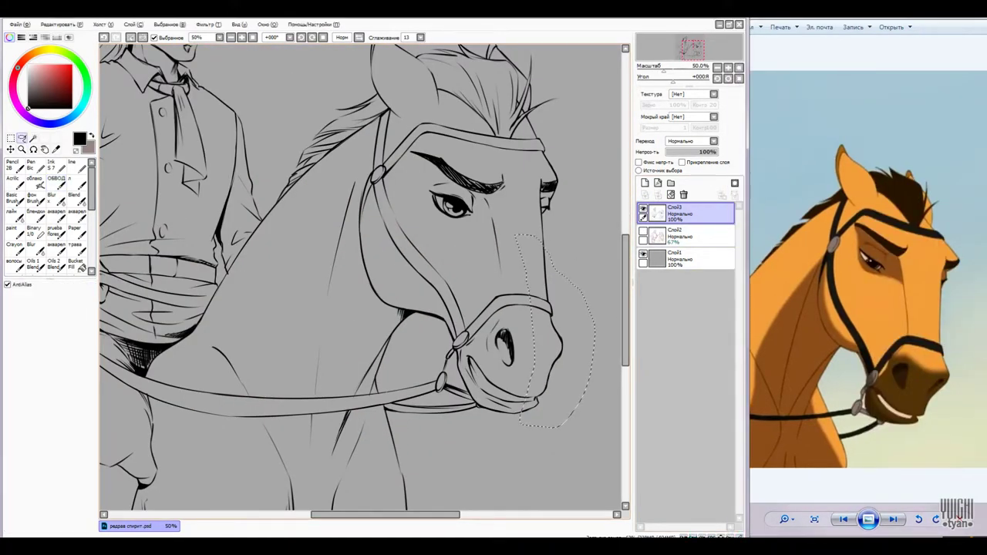
pyautogui.hotkey('ctrl', 't')
pyautogui.scroll(1, 542, 325)
pyautogui.scroll(-1, 542, 325)
pyautogui.press('Return')
pyautogui.scroll(2, 542, 324)
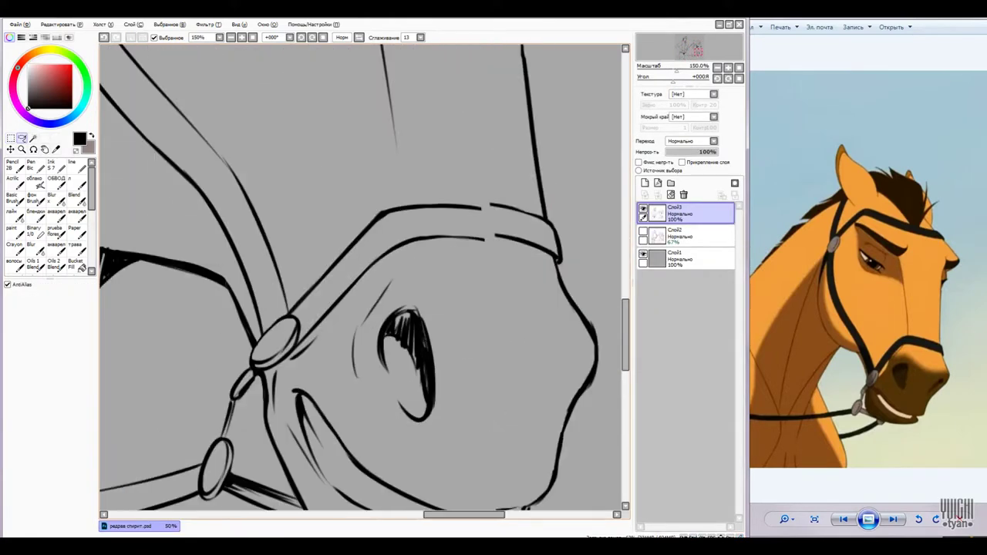
# - Reconnect the broken noseband and lip lines and erase the uneven joins
pyautogui.press('b')
pyautogui.scroll(1, 428, 383)
pyautogui.press('e')
pyautogui.scroll(-4, 362, 270)
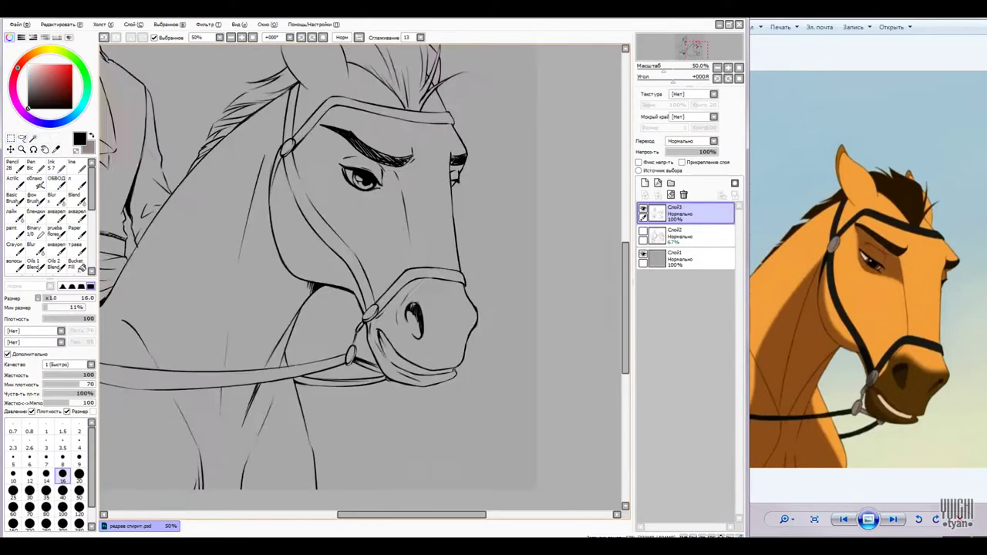
# - Add a layer beneath the line art and block in the horse's head, neck and body with flat light orange
pyautogui.hotkey('ctrl', 'shift', 'n')
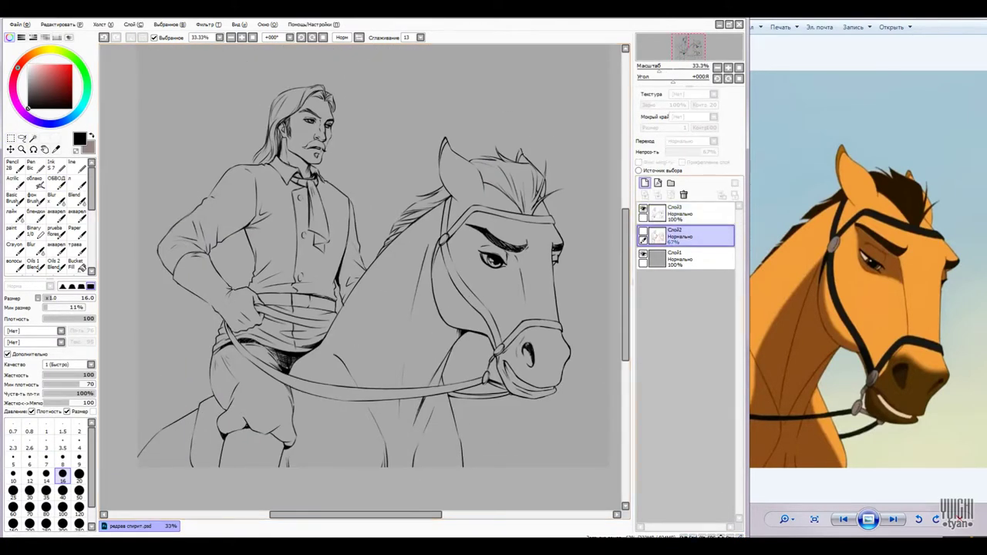
pyautogui.press('v')
pyautogui.click(55, 66)
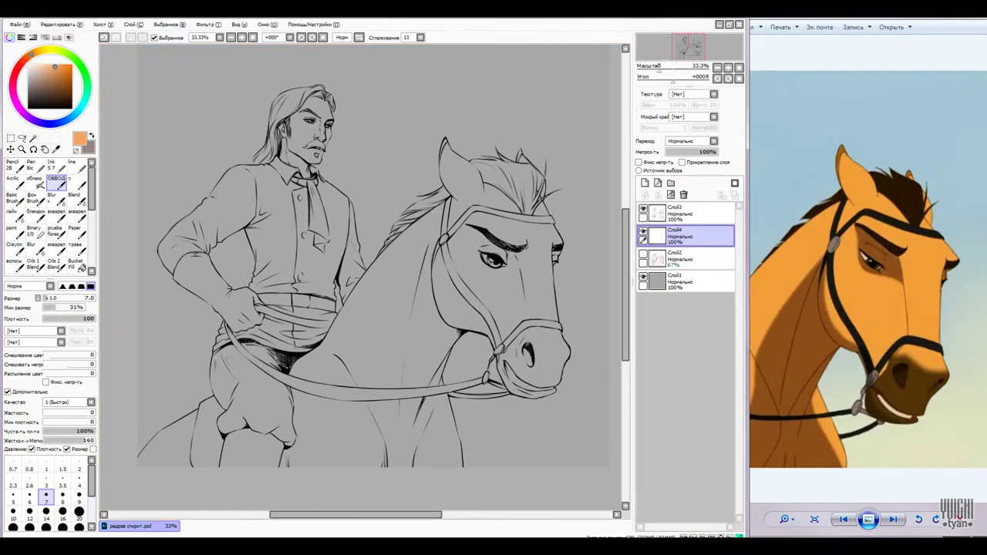
pyautogui.moveTo(474, 189)
pyautogui.mouseDown()
pyautogui.moveTo(540, 286)
pyautogui.moveTo(507, 280)
pyautogui.moveTo(455, 324)
pyautogui.moveTo(426, 409)
pyautogui.mouseUp()
pyautogui.press('[')
pyautogui.press('[')
pyautogui.moveTo(395, 486)
pyautogui.mouseDown()
pyautogui.moveTo(285, 370)
pyautogui.moveTo(154, 455)
pyautogui.mouseUp()
pyautogui.click(32, 137)
pyautogui.click(166, 444)
pyautogui.moveTo(347, 309); pyautogui.dragTo(297, 340)
# - Fill the orange up to the face and muzzle outline and erase the spill along the profile and chin
pyautogui.scroll(3, 362, 277)
pyautogui.press('n')
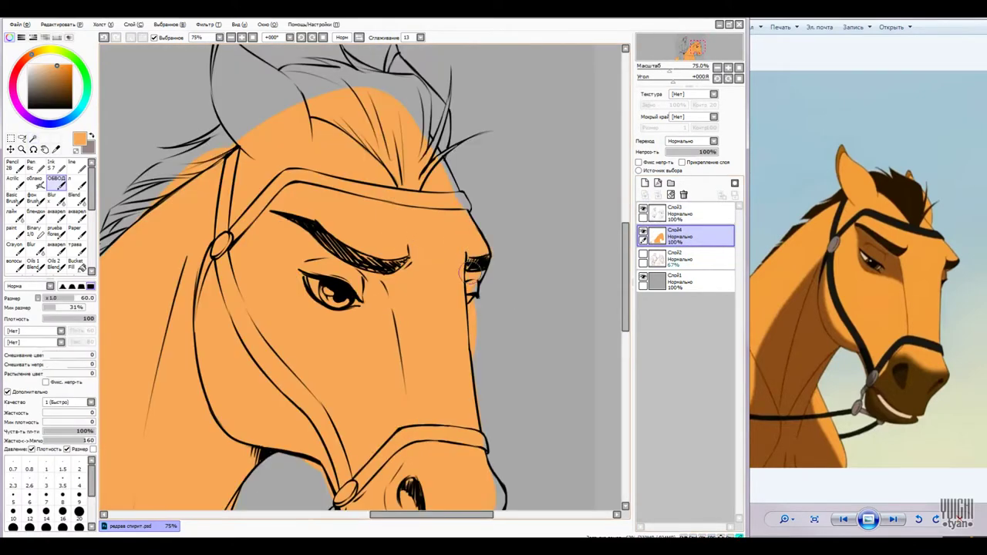
pyautogui.scroll(-3, 459, 239)
pyautogui.press('e')
pyautogui.moveTo(408, 384)
pyautogui.mouseDown()
pyautogui.moveTo(445, 391)
pyautogui.moveTo(389, 415)
pyautogui.mouseUp()
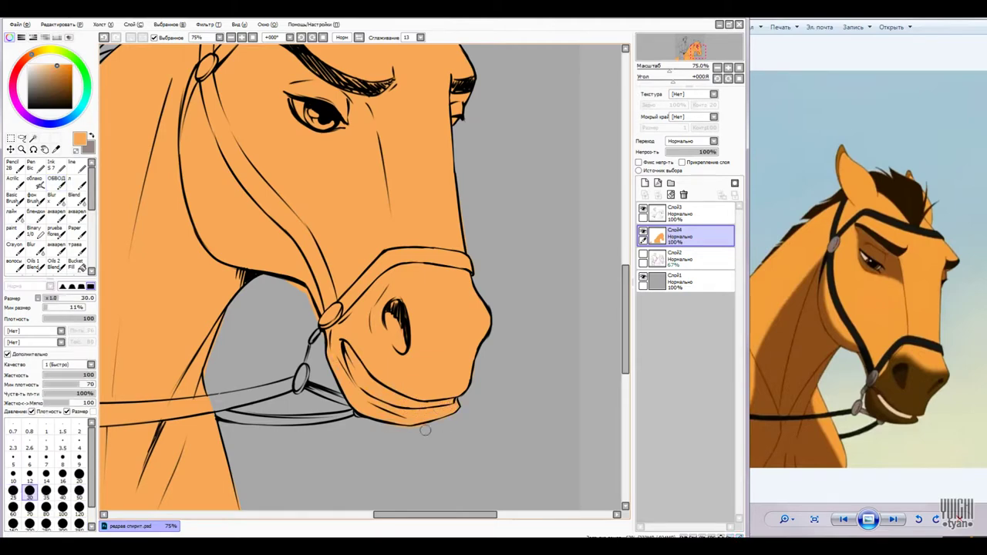
# - Fill the horse's forelock and both ears with the same flat orange
pyautogui.scroll(7, 445, 427)
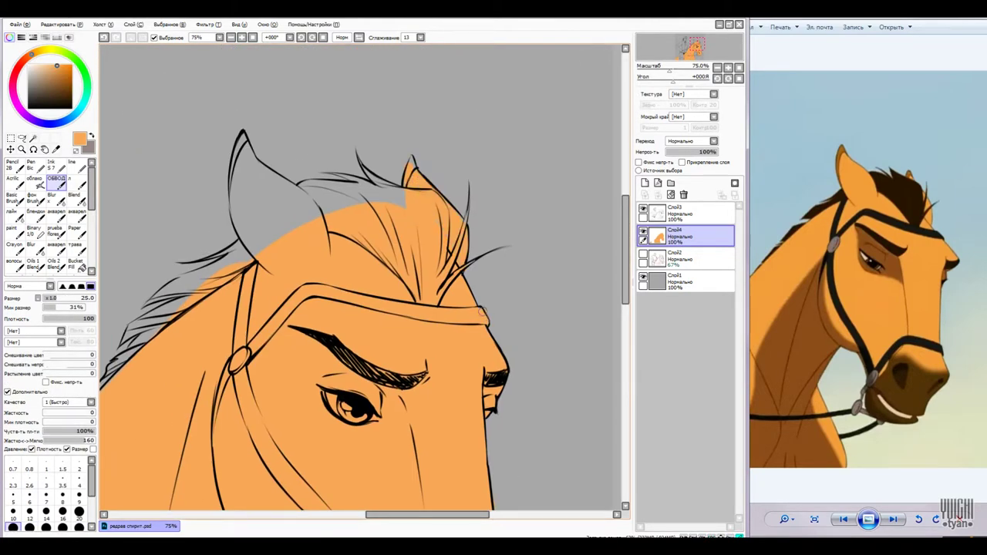
pyautogui.press(']')
pyautogui.press(']')
pyautogui.press(']')
pyautogui.moveTo(397, 185)
pyautogui.mouseDown()
pyautogui.moveTo(247, 237)
pyautogui.moveTo(298, 202)
pyautogui.mouseUp()
pyautogui.press('[')
pyautogui.moveTo(472, 207); pyautogui.dragTo(570, 154)
# - Fill the mane strands along the neck with orange, tidying the colour at their pointed tips
pyautogui.press('e')
pyautogui.moveTo(339, 198); pyautogui.dragTo(282, 230)
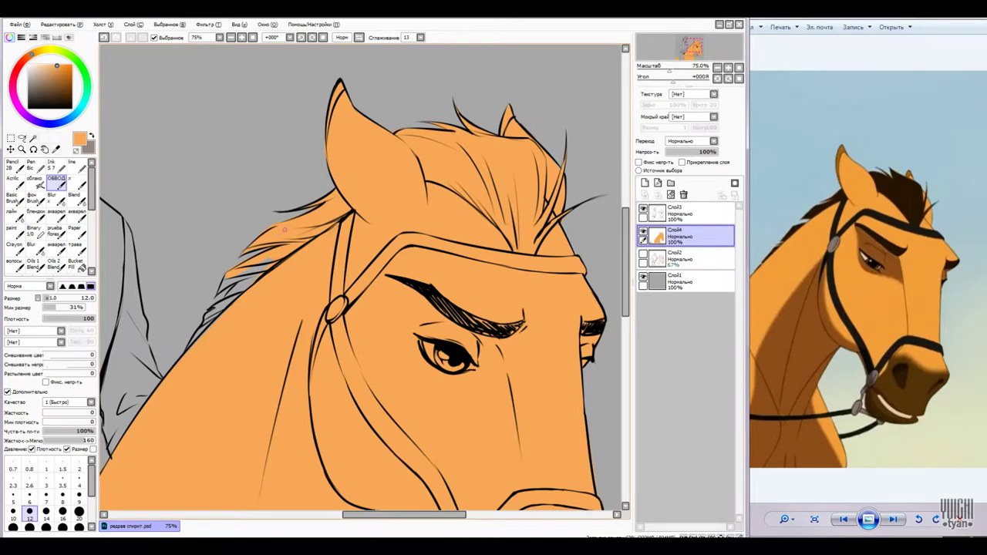
pyautogui.moveTo(240, 287); pyautogui.dragTo(287, 225)
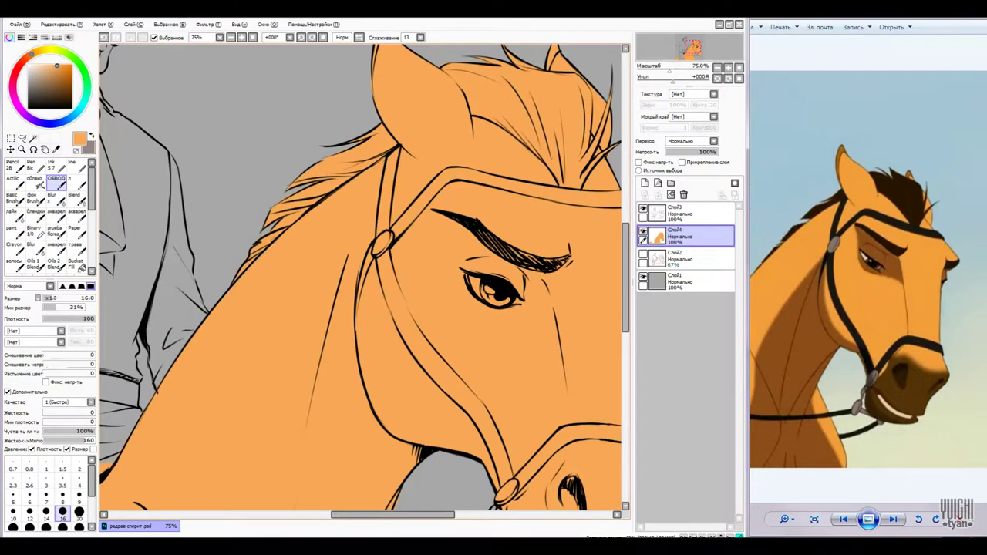
# - On a new layer clipped to the orange base, paint the near eye white with a brown iris and darken the eyebrows
pyautogui.hotkey('ctrl', 'shift', 'n')
pyautogui.moveTo(238, 290); pyautogui.dragTo(92, 242)
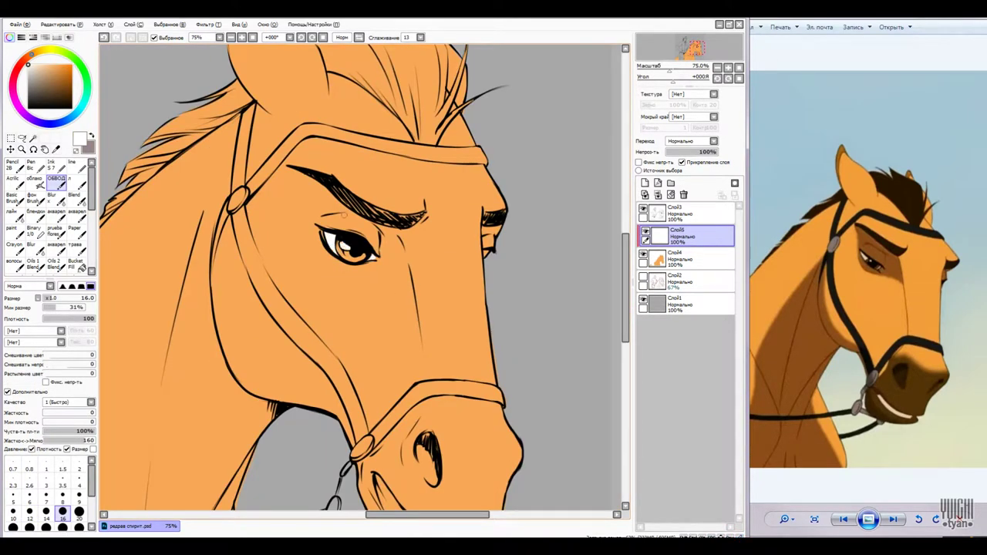
pyautogui.keyDown('alt'); pyautogui.click(343, 216); pyautogui.keyUp('alt')
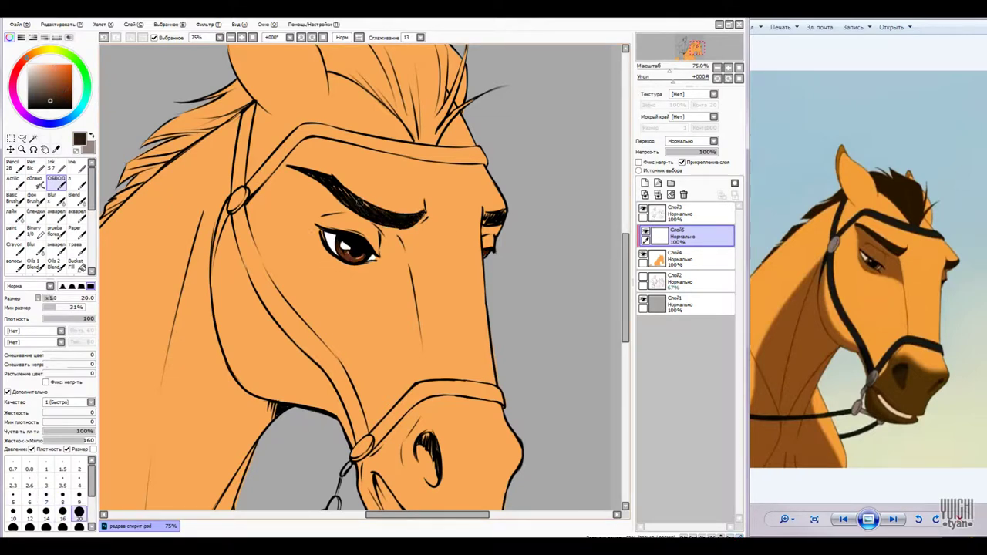
# - Paint the horse's forelock dark brown on the clipped detail layer, resizing the brush to suit its edges
pyautogui.scroll(2, 498, 182)
pyautogui.press(']')
pyautogui.press(']')
pyautogui.press(']')
pyautogui.press(']')
pyautogui.press(']')
pyautogui.moveTo(362, 101)
pyautogui.mouseDown()
pyautogui.moveTo(409, 193)
pyautogui.moveTo(393, 208)
pyautogui.moveTo(404, 138)
pyautogui.mouseUp()
pyautogui.press('[')
pyautogui.press('[')
pyautogui.press('[')
pyautogui.moveTo(298, 97); pyautogui.dragTo(300, 95)
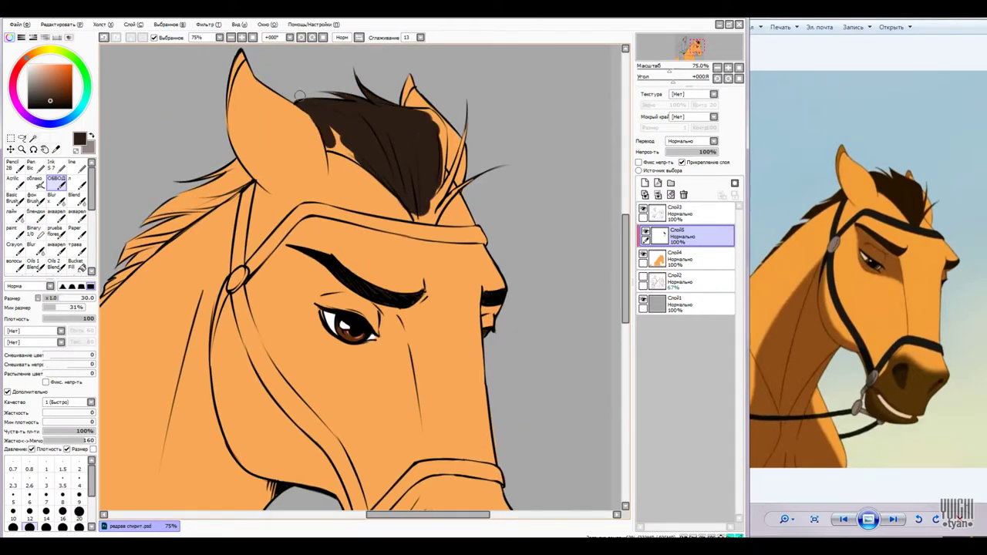
# - Complete the forelock's dark brown down to its pointed tip and colour the inside of the ears mid-brown
pyautogui.scroll(1, 421, 139)
pyautogui.moveTo(425, 142)
pyautogui.mouseDown()
pyautogui.moveTo(434, 190)
pyautogui.moveTo(421, 136)
pyautogui.moveTo(431, 185)
pyautogui.moveTo(415, 245)
pyautogui.mouseUp()
pyautogui.press('e')
pyautogui.scroll(1, 426, 235)
pyautogui.press('b')
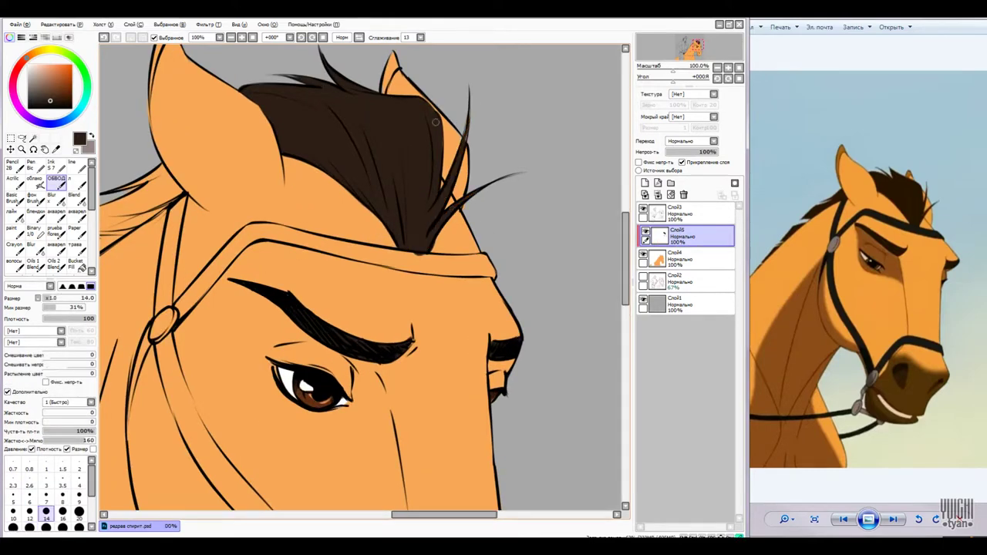
pyautogui.scroll(1, 435, 154)
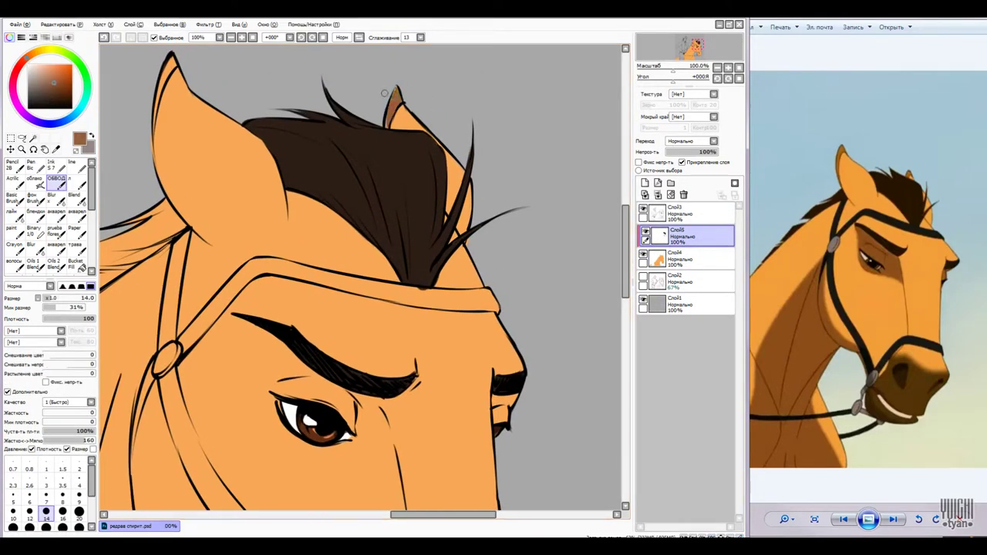
# - Fill the bridle's browband, noseband and cheek strap with dark grey up to the buckle by the muzzle
pyautogui.scroll(-2, 151, 99)
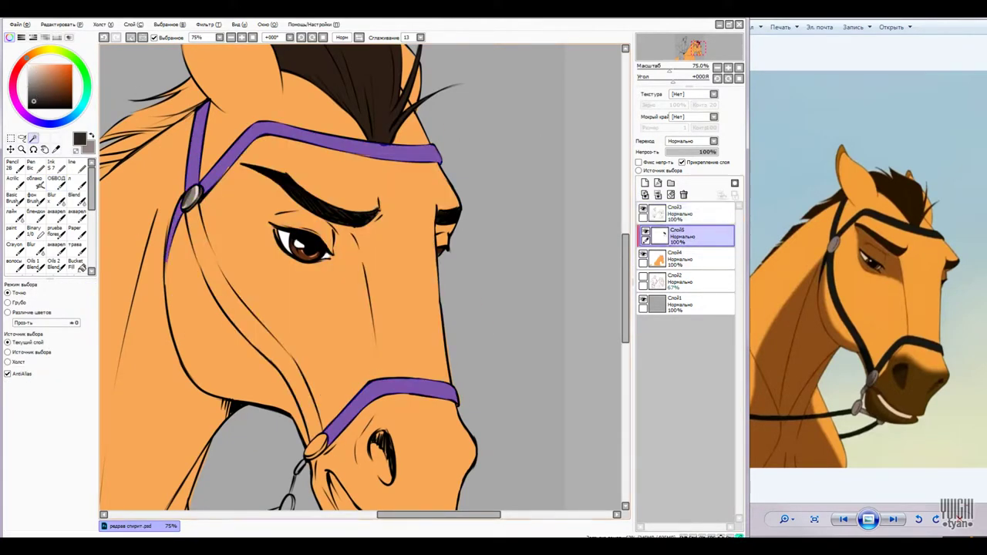
pyautogui.click(230, 169)
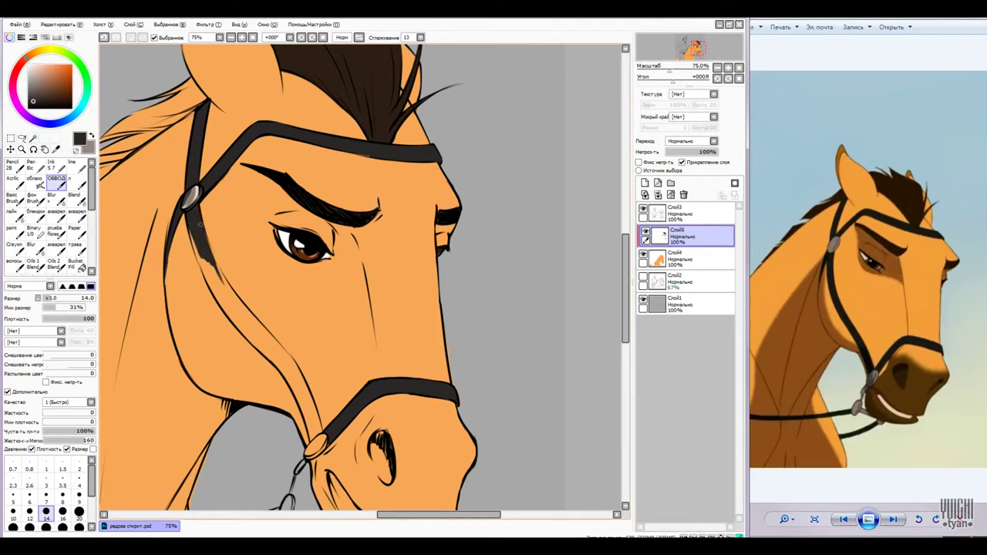
pyautogui.moveTo(223, 283); pyautogui.dragTo(285, 367)
pyautogui.moveTo(192, 223); pyautogui.dragTo(212, 289)
pyautogui.press('[')
pyautogui.moveTo(262, 324); pyautogui.dragTo(301, 384)
pyautogui.scroll(-3, 301, 371)
pyautogui.press('[')
pyautogui.moveTo(282, 254); pyautogui.dragTo(308, 302)
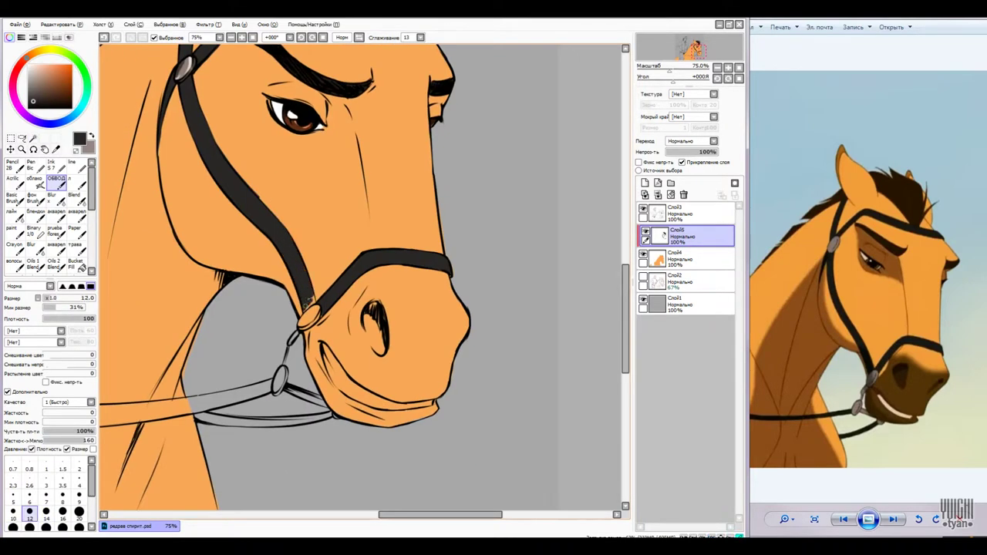
# - Paint the horse's teeth off-white and colour the noseband buckle and bit ring grey-brown
pyautogui.press('x')
pyautogui.moveTo(259, 183); pyautogui.dragTo(228, 121)
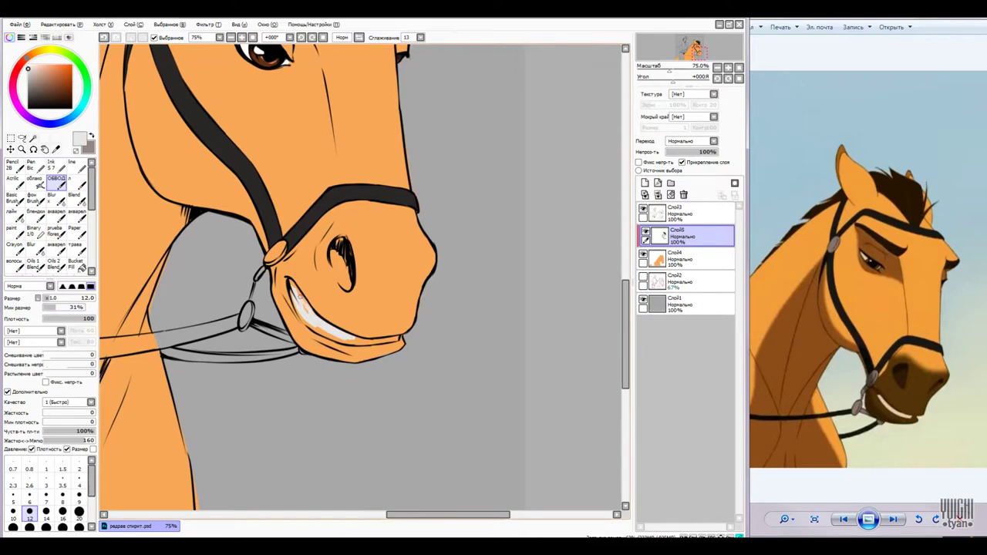
pyautogui.moveTo(293, 254); pyautogui.dragTo(312, 320)
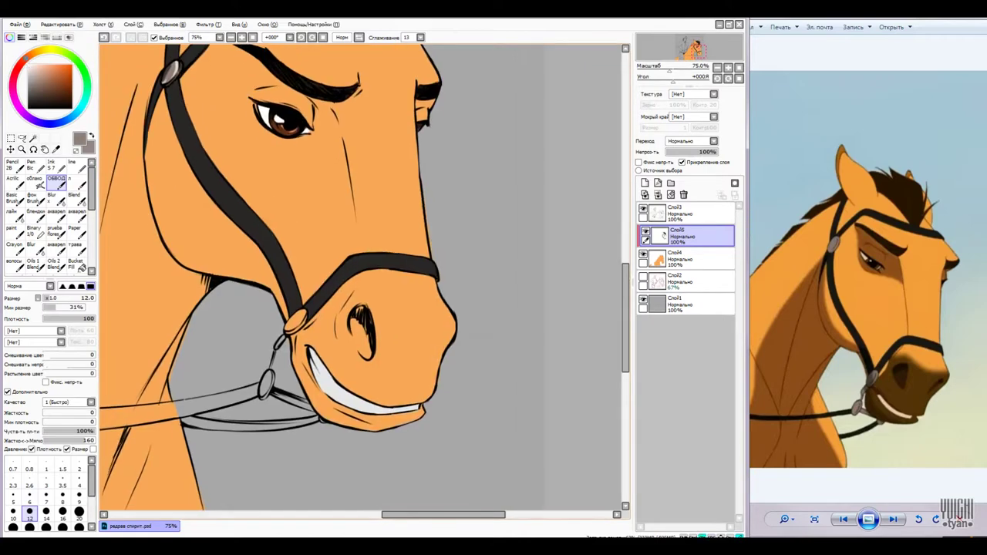
# - On a new layer beneath the line art, select the reins and fill them dark grey, tidying the colour along their outlines
pyautogui.hotkey('ctrl', 'shift', 'n')
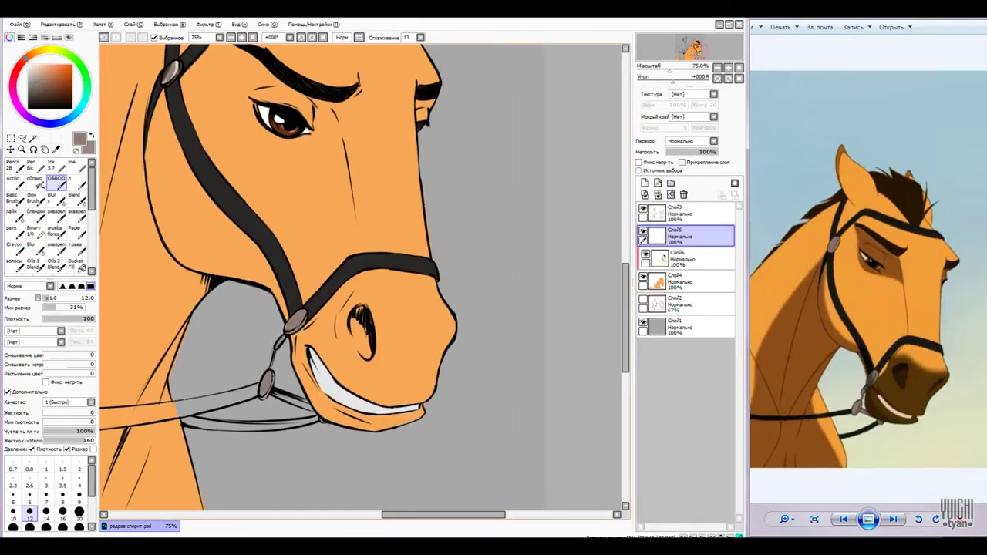
pyautogui.moveTo(347, 308); pyautogui.dragTo(468, 200)
pyautogui.click(75, 264)
pyautogui.scroll(-2, 360, 262)
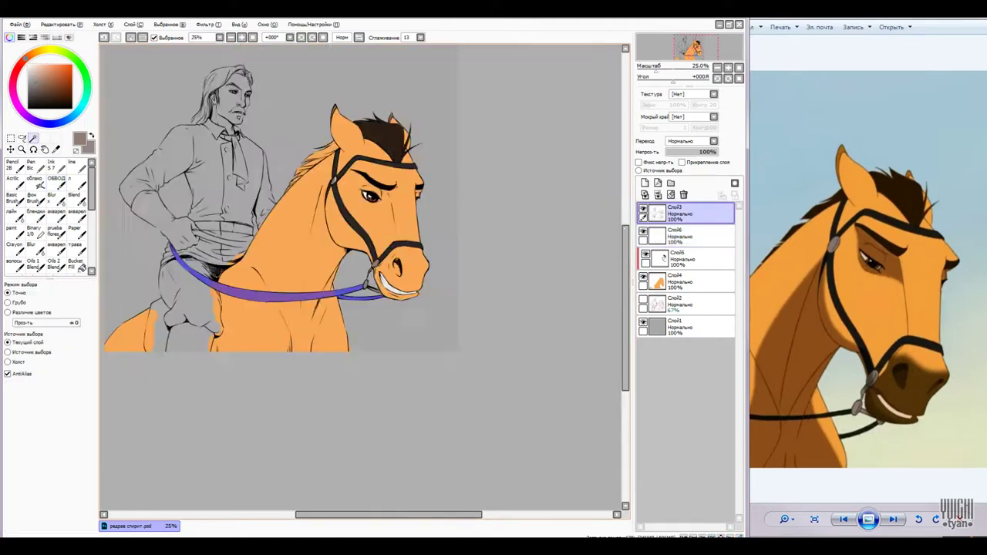
pyautogui.scroll(1, 359, 263)
pyautogui.click(309, 343)
pyautogui.press('b')
pyautogui.scroll(2, 359, 277)
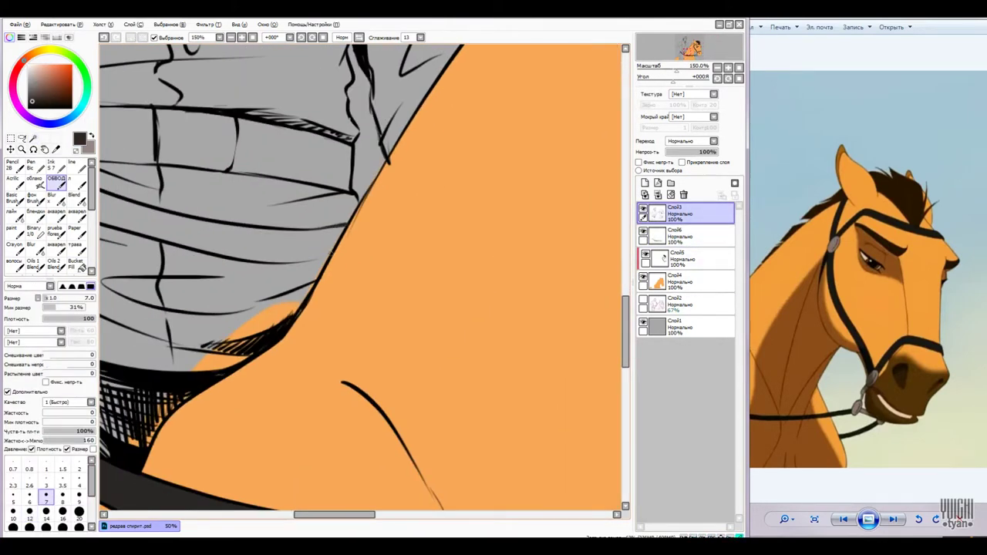
pyautogui.scroll(-2, 359, 277)
pyautogui.scroll(1, 359, 278)
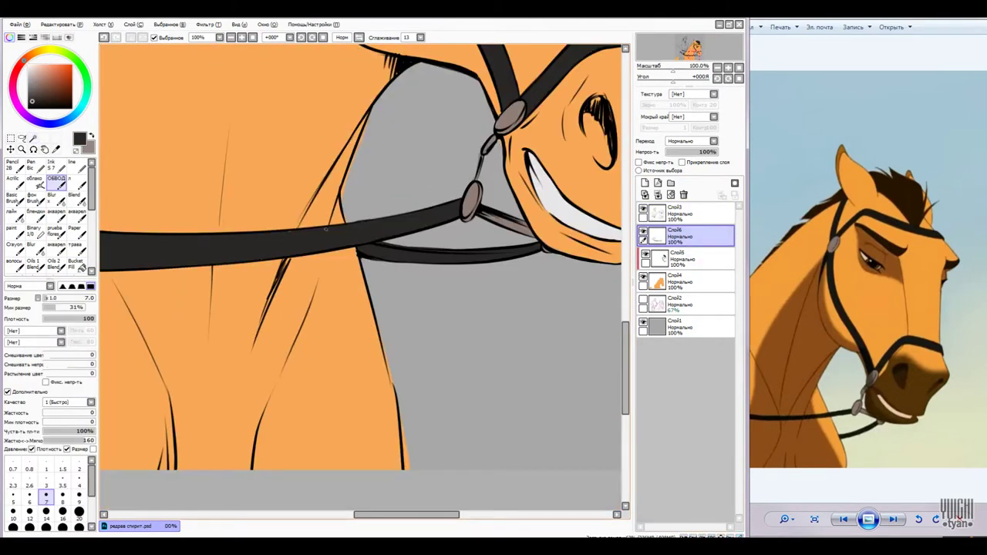
pyautogui.scroll(-2, 326, 229)
pyautogui.scroll(2, 281, 307)
pyautogui.scroll(-3, 302, 165)
# - Add an empty layer above the horse's details, and paint the mane along the neck dark brown on the clipped detail layer
pyautogui.click(679, 258)
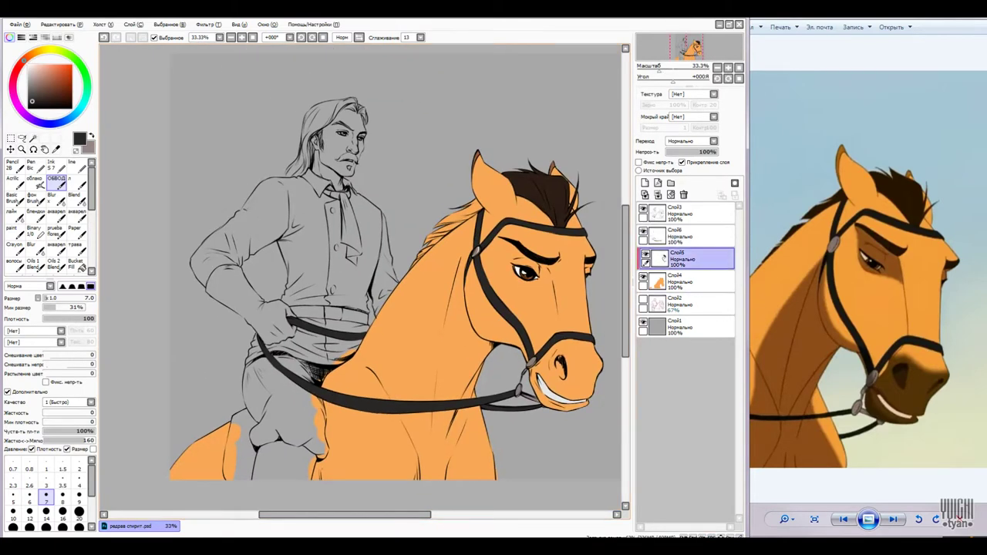
pyautogui.click(645, 182)
pyautogui.click(679, 281)
pyautogui.scroll(3, 303, 216)
pyautogui.moveTo(408, 228); pyautogui.dragTo(262, 363)
pyautogui.moveTo(339, 285); pyautogui.dragTo(237, 387)
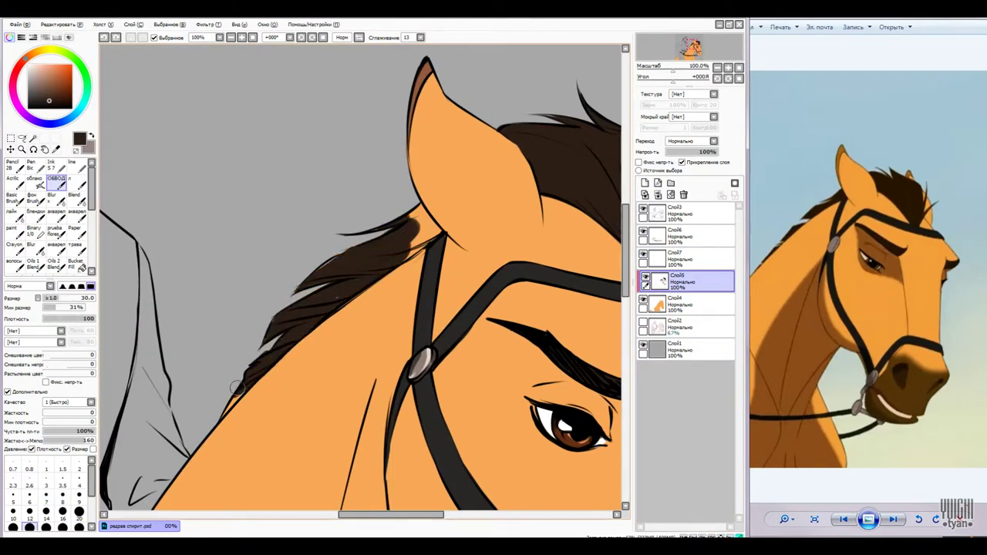
pyautogui.moveTo(414, 222); pyautogui.dragTo(436, 236)
pyautogui.click(62, 511)
# - Add a clipped layer directly above the orange base and airbrush the horse's muzzle and lower jaw dark brown
pyautogui.click(679, 305)
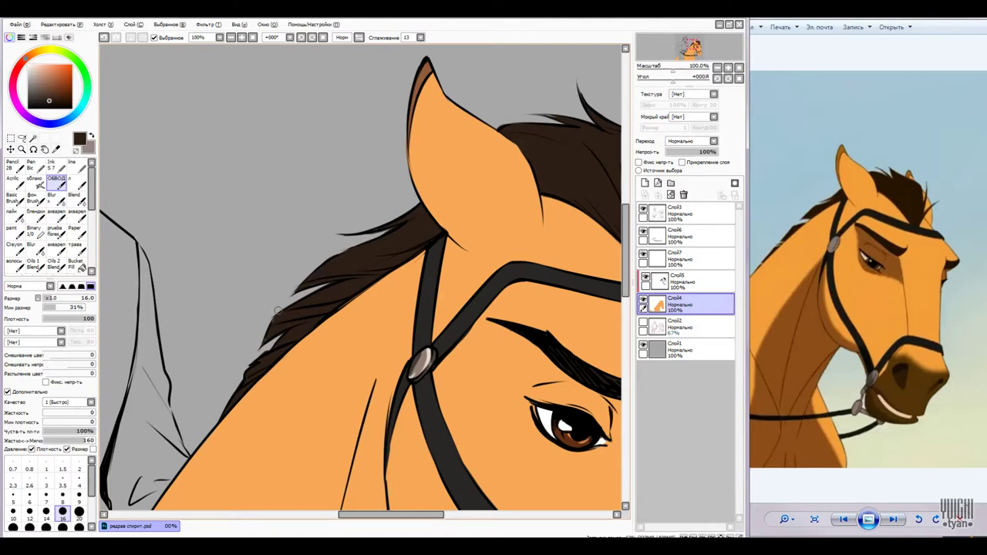
pyautogui.scroll(-2, 277, 310)
pyautogui.scroll(1, 412, 316)
pyautogui.click(645, 182)
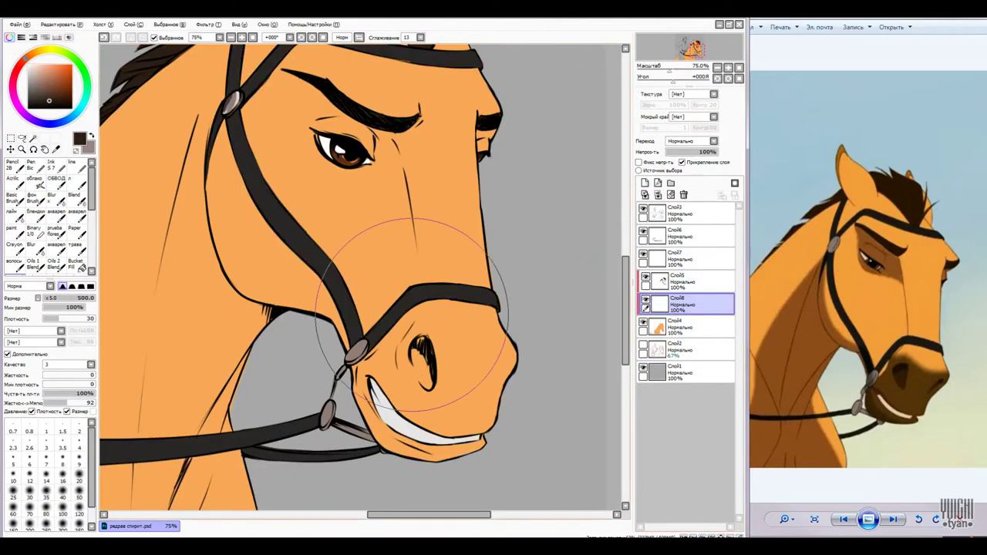
pyautogui.moveTo(412, 316); pyautogui.dragTo(400, 358)
pyautogui.click(78, 513)
pyautogui.moveTo(478, 401)
pyautogui.mouseDown()
pyautogui.moveTo(416, 432)
pyautogui.moveTo(416, 470)
pyautogui.moveTo(455, 401)
pyautogui.mouseUp()
pyautogui.moveTo(416, 432); pyautogui.dragTo(370, 389)
pyautogui.moveTo(370, 432); pyautogui.dragTo(355, 386)
# - Soften the brown gradient towards the noseband with a larger airbrush and erase a lighter strip along the lower lip
pyautogui.scroll(-1, 354, 386)
pyautogui.press(']')
pyautogui.press(']')
pyautogui.press(']')
pyautogui.press('1')
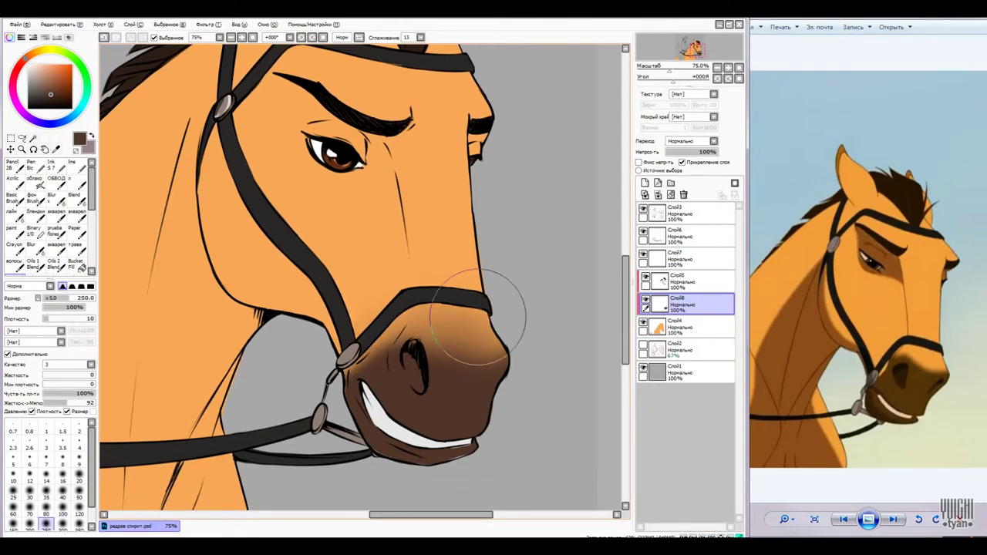
pyautogui.press('2')
pyautogui.scroll(1, 447, 485)
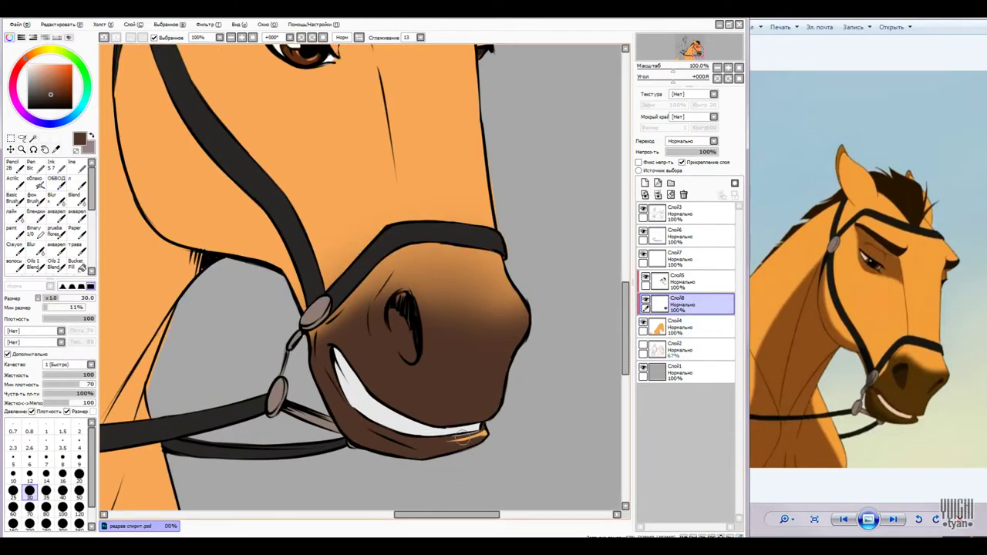
# - Fill the rider's face and neck with a flat tan skin colour on the empty layer, redoing the first trial strokes
pyautogui.scroll(-2, 362, 278)
pyautogui.scroll(1, 363, 278)
pyautogui.moveTo(401, 54); pyautogui.dragTo(346, 146)
pyautogui.click(47, 69)
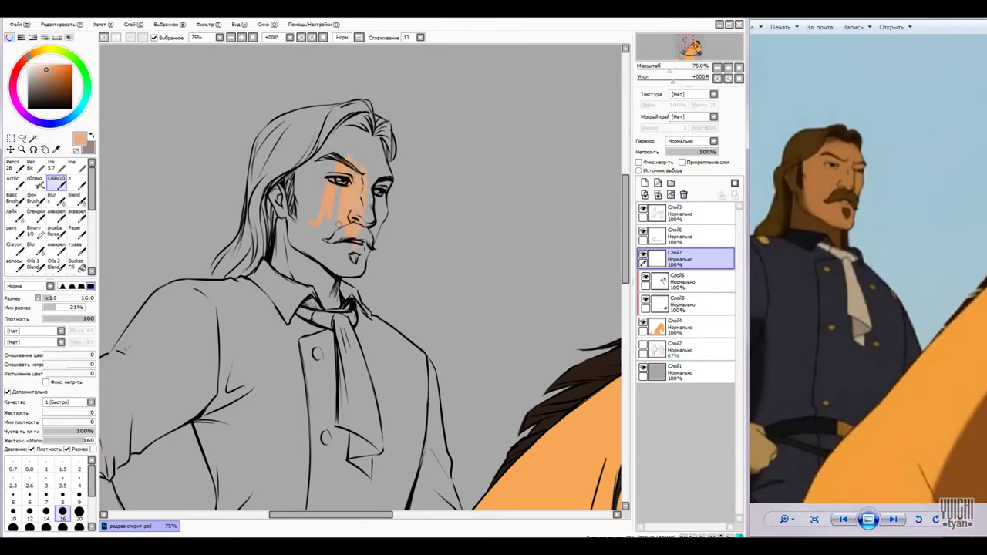
pyautogui.hotkey('ctrl', 'z')
pyautogui.press(']')
pyautogui.moveTo(355, 189)
pyautogui.mouseDown()
pyautogui.moveTo(332, 162)
pyautogui.moveTo(376, 169)
pyautogui.mouseUp()
pyautogui.press(']')
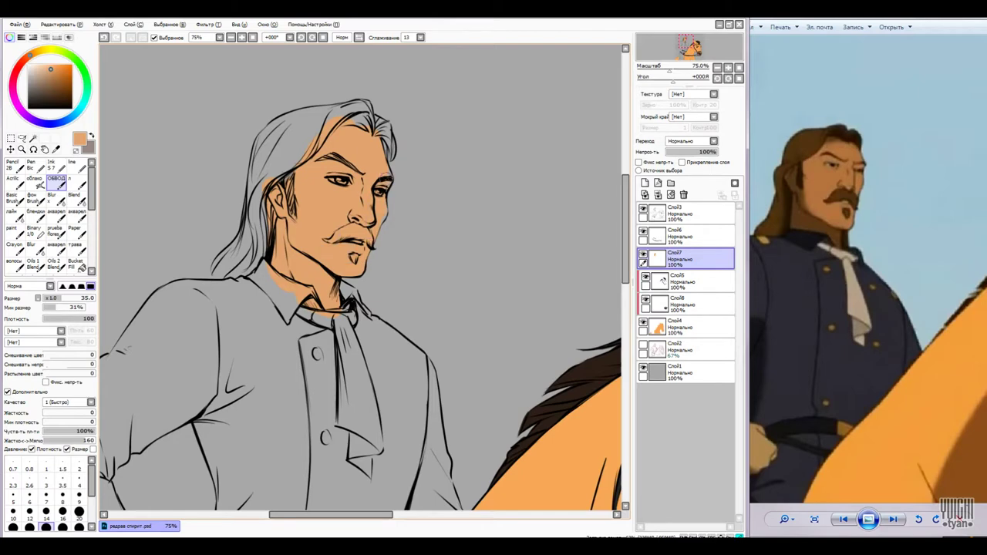
# - Paint the whites of the rider's eyes and his teeth white with a size 9 brush
pyautogui.scroll(3, 387, 187)
pyautogui.click(78, 495)
pyautogui.click(27, 64)
pyautogui.moveTo(262, 168); pyautogui.dragTo(279, 163)
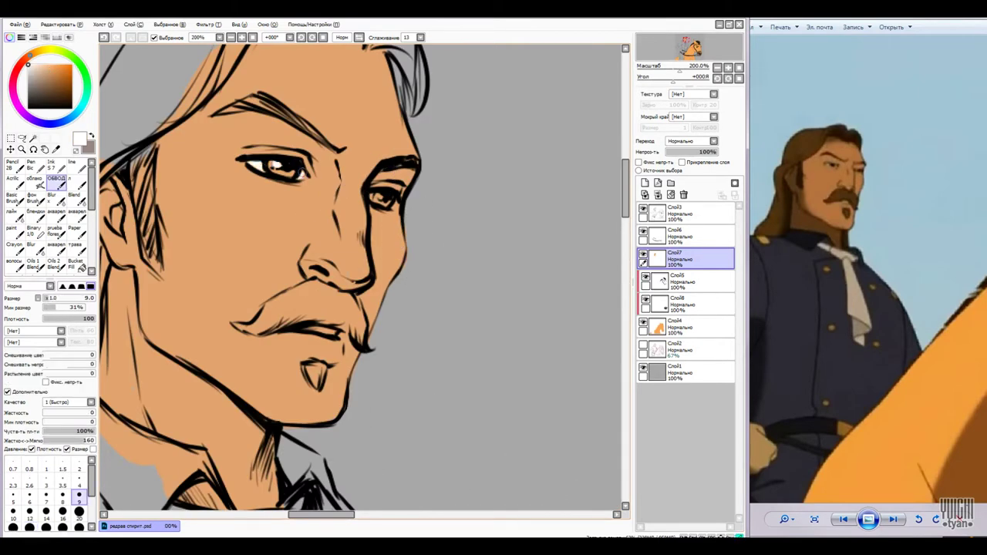
pyautogui.moveTo(304, 330); pyautogui.dragTo(338, 330)
pyautogui.moveTo(357, 237); pyautogui.dragTo(364, 239)
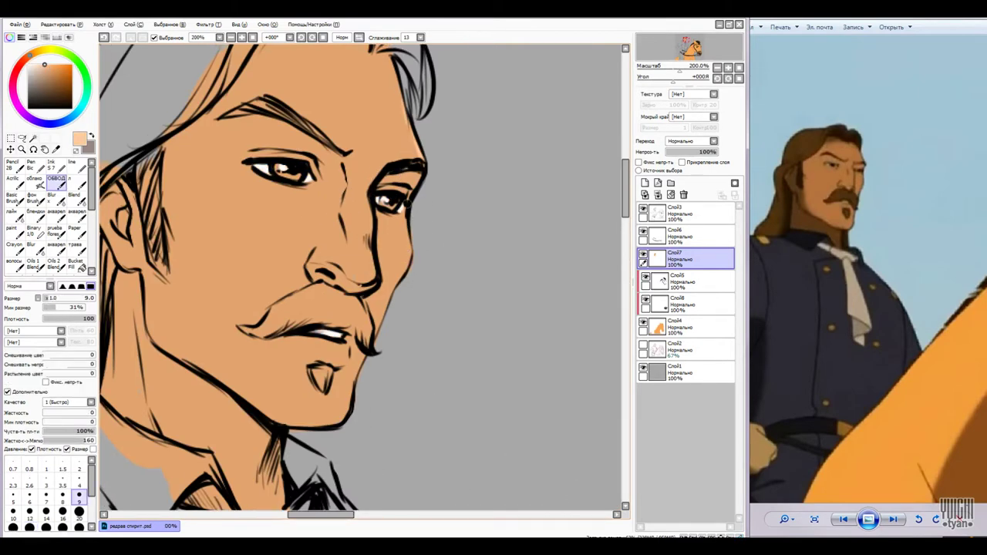
# - Add light tan along the face's far edge and shade the brow, nose and chin with darker brown
pyautogui.moveTo(390, 286); pyautogui.dragTo(401, 266)
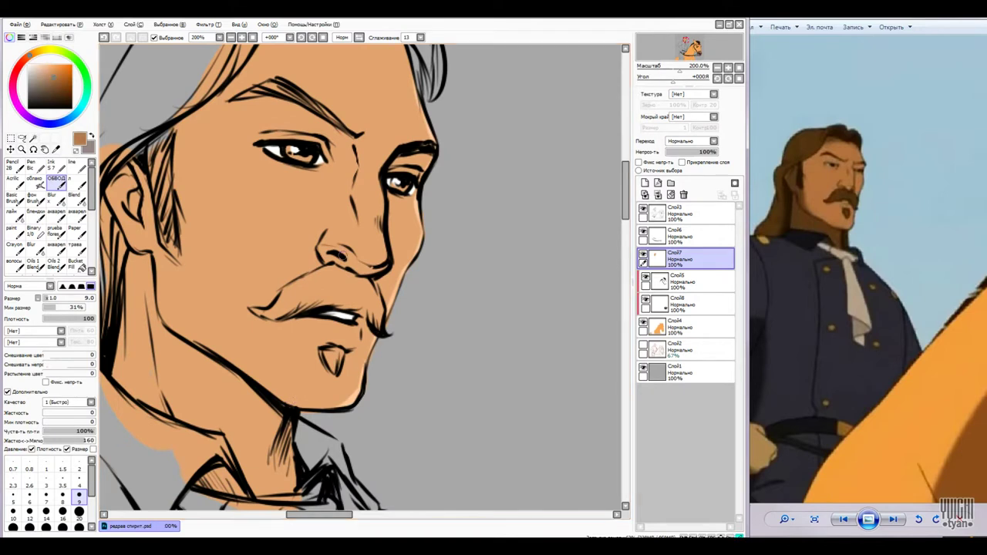
pyautogui.click(46, 511)
pyautogui.moveTo(351, 135)
pyautogui.mouseDown()
pyautogui.moveTo(339, 166)
pyautogui.moveTo(343, 153)
pyautogui.mouseUp()
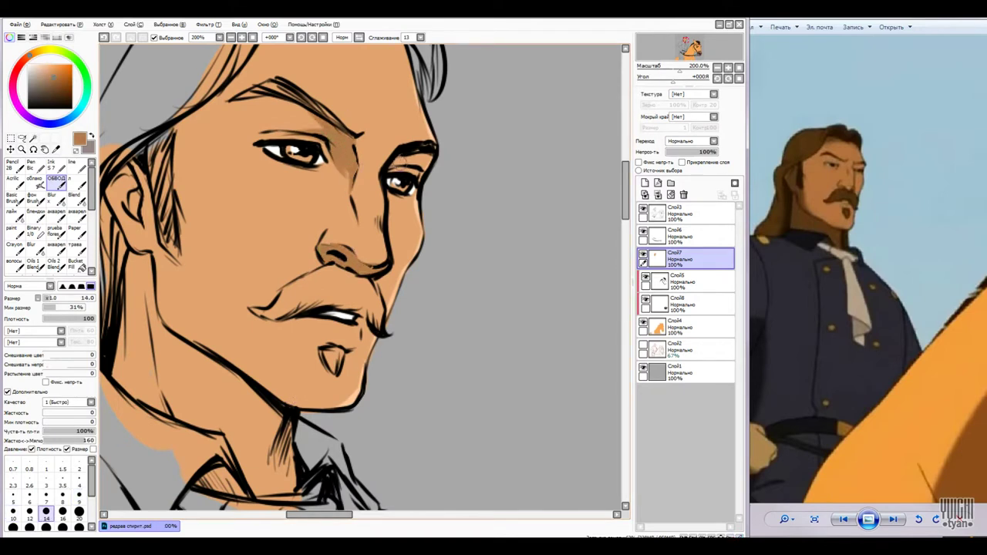
pyautogui.click(12, 511)
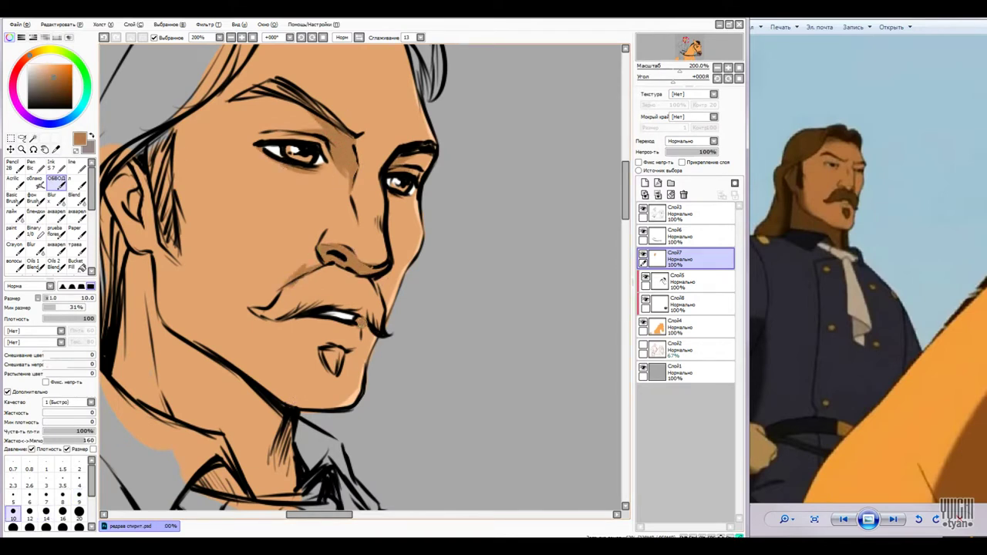
pyautogui.click(47, 511)
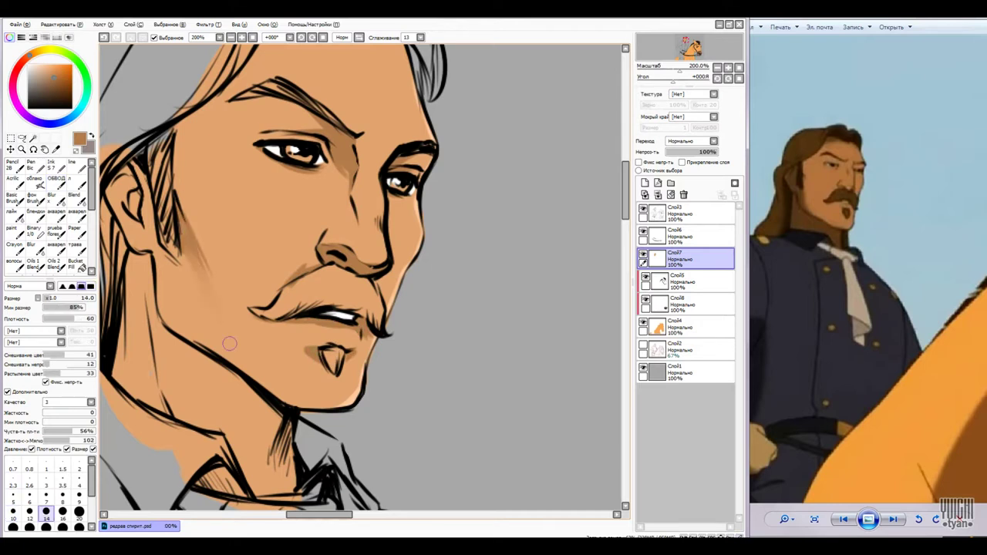
# - Blend brown shadows into the rider's cheek, ear and jaw, and shade the neck beneath the jawline
pyautogui.moveTo(158, 266); pyautogui.dragTo(143, 182)
pyautogui.moveTo(177, 293)
pyautogui.mouseDown()
pyautogui.moveTo(204, 381)
pyautogui.moveTo(158, 227)
pyautogui.mouseUp()
pyautogui.click(12, 527)
pyautogui.scroll(-1, 362, 282)
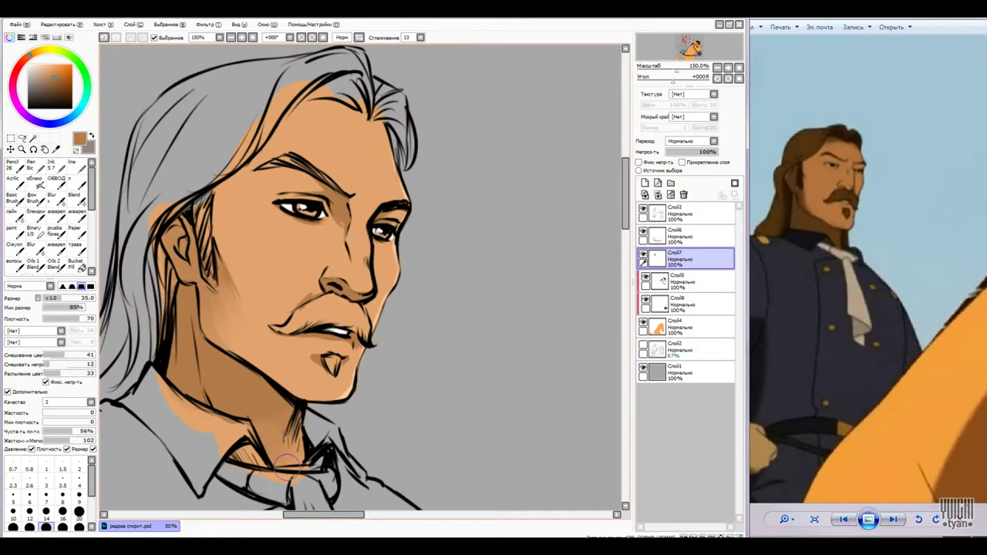
# - Blend lighter skin tones into the rider's forehead and face, and add a new layer clipped to the skin layer
pyautogui.press('b')
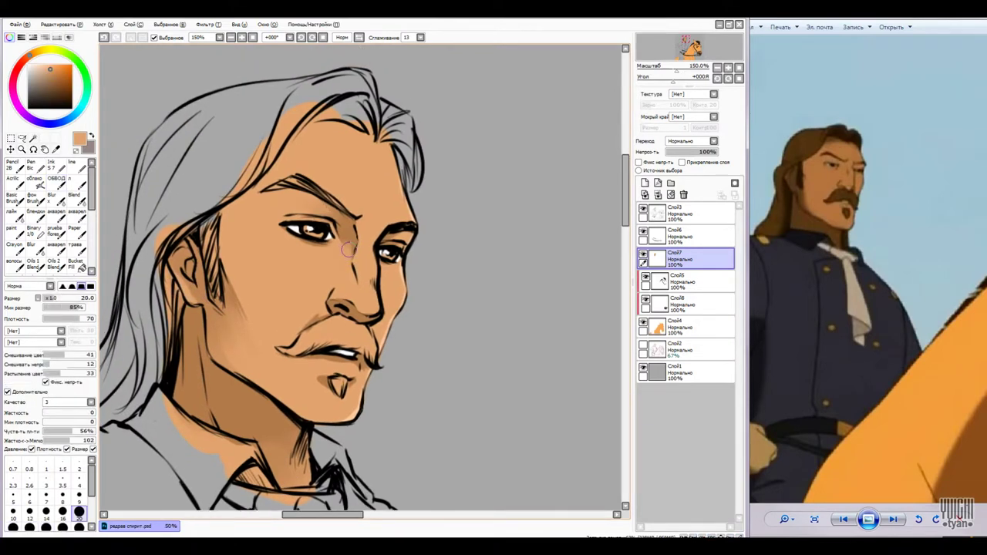
pyautogui.moveTo(371, 193)
pyautogui.mouseDown()
pyautogui.moveTo(254, 223)
pyautogui.moveTo(278, 173)
pyautogui.moveTo(370, 231)
pyautogui.moveTo(274, 281)
pyautogui.moveTo(254, 308)
pyautogui.moveTo(231, 285)
pyautogui.moveTo(235, 262)
pyautogui.moveTo(268, 263)
pyautogui.mouseUp()
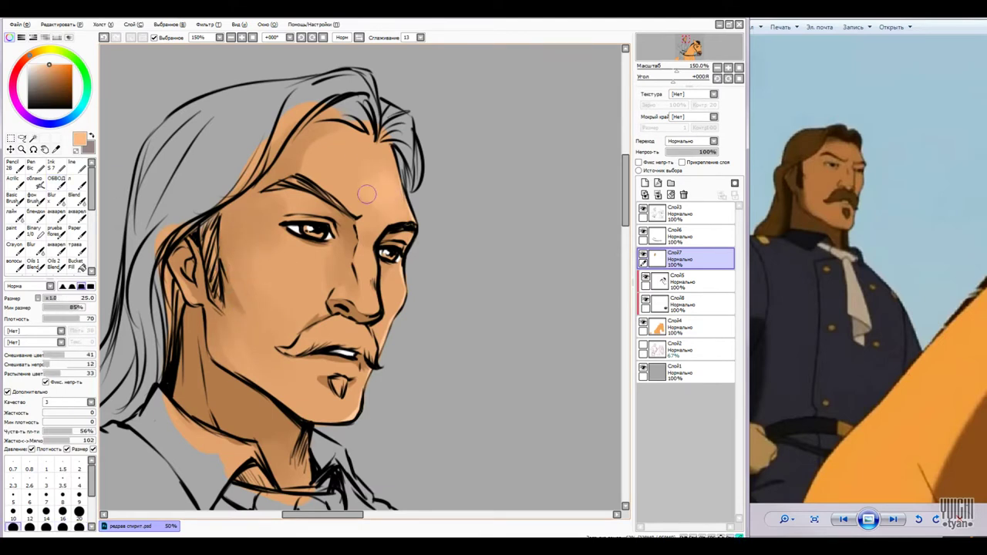
pyautogui.click(645, 183)
pyautogui.press(']')
pyautogui.press(']')
pyautogui.press(']')
pyautogui.press('[')
pyautogui.press('[')
pyautogui.press('[')
pyautogui.press('[')
pyautogui.press('[')
pyautogui.press('[')
pyautogui.press('[')
pyautogui.press('[')
pyautogui.press('[')
pyautogui.press(']')
pyautogui.press(']')
pyautogui.press(']')
pyautogui.press(']')
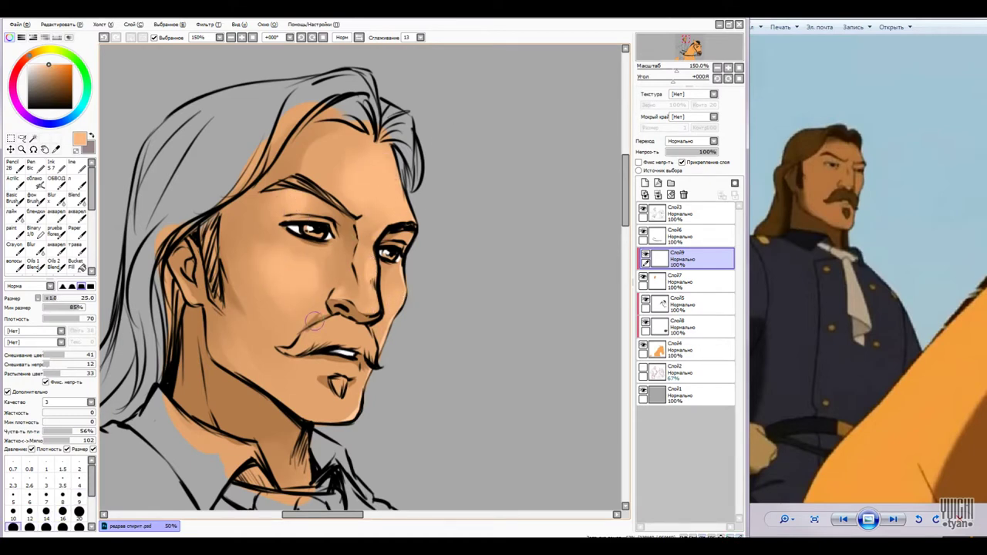
# - Fill the rider's moustache with dark brown on the skin layer using a size 14 brush
pyautogui.click(348, 313)
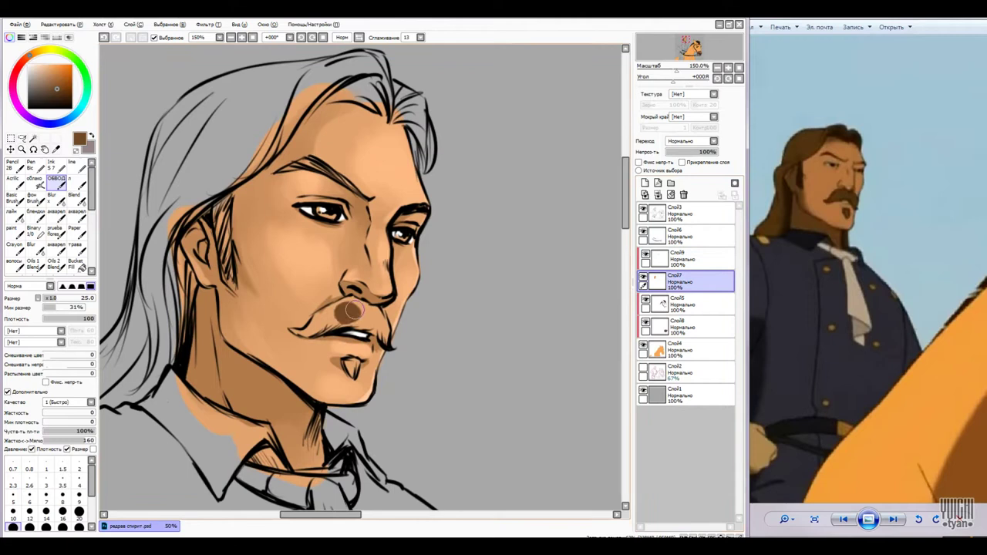
pyautogui.press('[')
pyautogui.press('[')
pyautogui.press('[')
pyautogui.moveTo(324, 312); pyautogui.dragTo(364, 326)
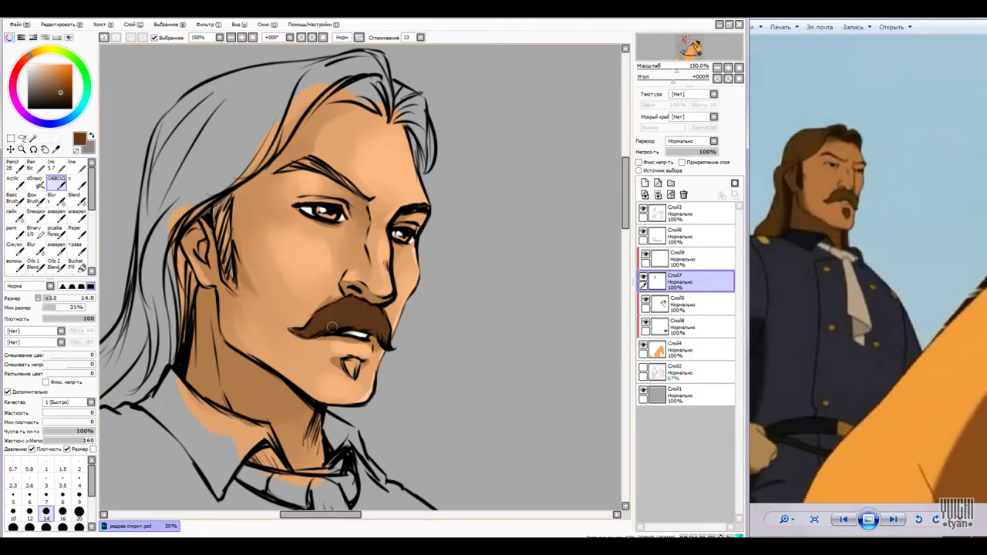
# - Fill the main mass of the rider's long hair with the moustache's brown using a larger brush
pyautogui.press(']')
pyautogui.press(']')
pyautogui.press(']')
pyautogui.press(']')
pyautogui.moveTo(193, 105)
pyautogui.mouseDown()
pyautogui.moveTo(146, 255)
pyautogui.moveTo(293, 84)
pyautogui.moveTo(145, 262)
pyautogui.moveTo(174, 359)
pyautogui.moveTo(124, 401)
pyautogui.mouseUp()
pyautogui.moveTo(308, 74)
pyautogui.mouseDown()
pyautogui.moveTo(351, 116)
pyautogui.moveTo(386, 81)
pyautogui.moveTo(317, 66)
pyautogui.moveTo(228, 77)
pyautogui.mouseUp()
# - Colour the rider's front hair strands, sideburn, eyebrows and goatee the same brown with a smaller brush
pyautogui.press('[')
pyautogui.press('[')
pyautogui.press('[')
pyautogui.press('[')
pyautogui.press('[')
pyautogui.moveTo(385, 52)
pyautogui.mouseDown()
pyautogui.moveTo(420, 139)
pyautogui.moveTo(421, 173)
pyautogui.mouseUp()
pyautogui.scroll(-1, 420, 173)
pyautogui.scroll(-1, 292, 198)
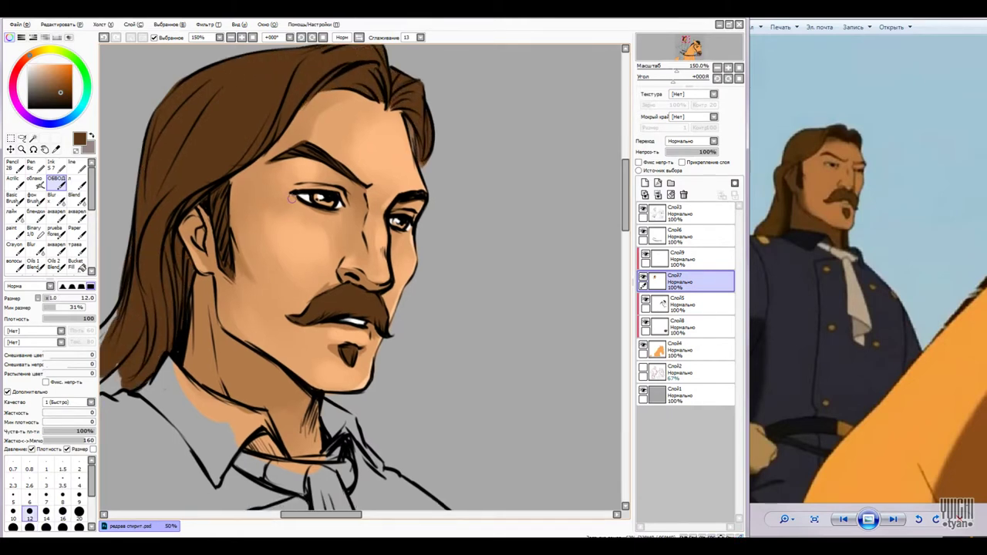
# - Recolour the rider's irises a muted grey-blue, keeping the white highlights in both eyes
pyautogui.hotkey('ctrl', '+')
pyautogui.hotkey('ctrl', '+')
pyautogui.click(55, 81)
pyautogui.moveTo(254, 223)
pyautogui.mouseDown()
pyautogui.moveTo(270, 231)
pyautogui.moveTo(266, 224)
pyautogui.mouseUp()
pyautogui.click(29, 497)
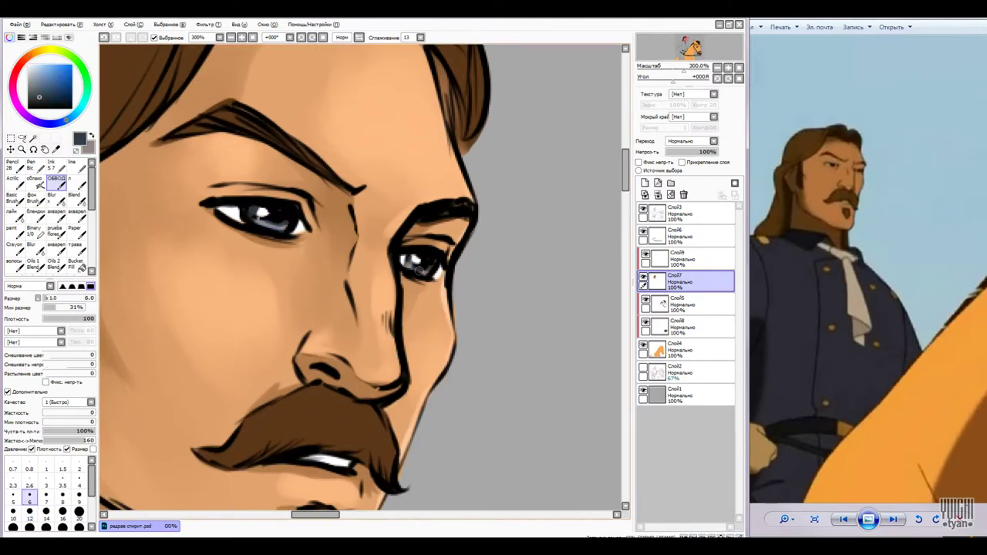
pyautogui.hotkey('ctrl', '-')
pyautogui.keyDown('alt'); pyautogui.click(391, 328); pyautogui.keyUp('alt')
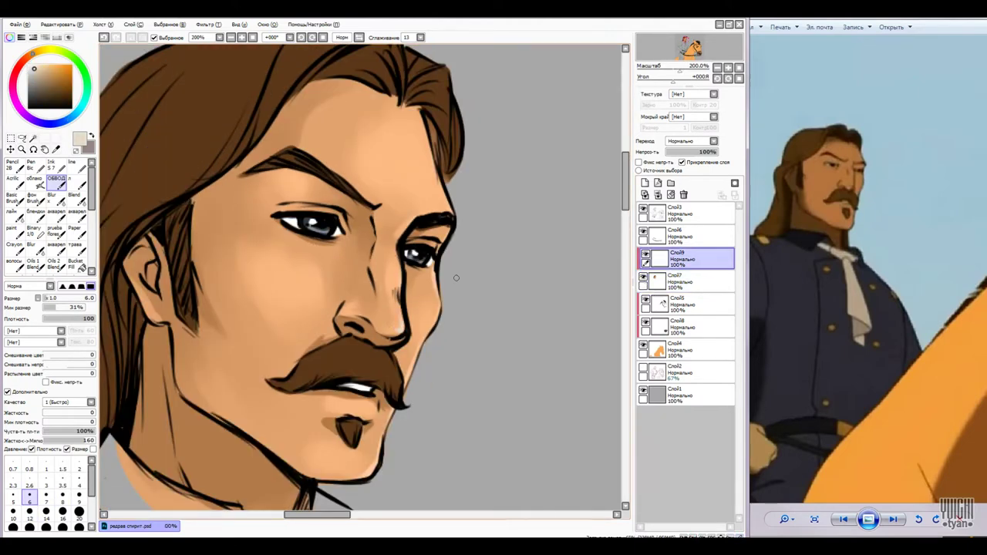
# - Finish the rider's hair ends and shade the crown of the hair dark brown on Слой9 with a size 50 brush
pyautogui.hotkey('ctrl', '-')
pyautogui.press('b')
pyautogui.keyDown('alt'); pyautogui.click(223, 248); pyautogui.keyUp('alt')
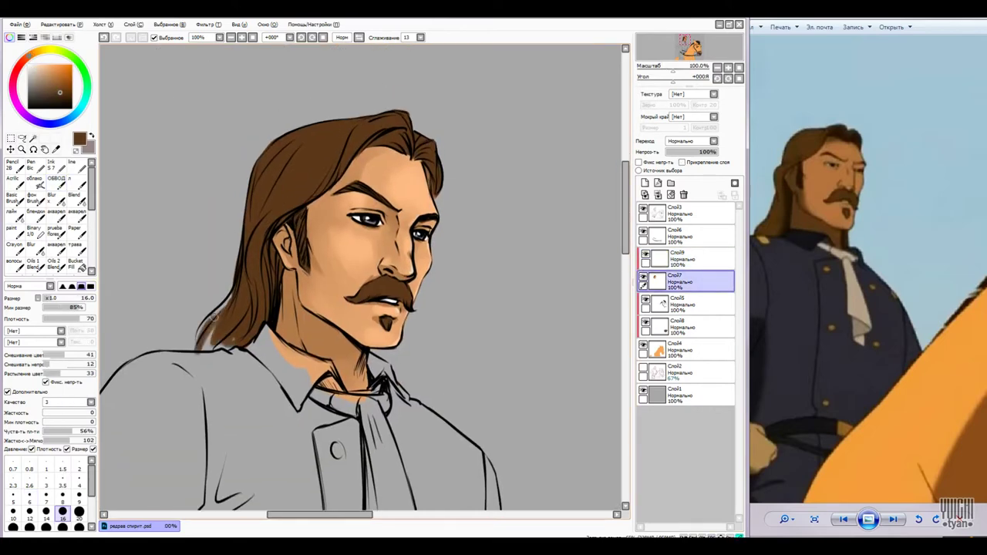
pyautogui.keyDown('alt'); pyautogui.click(203, 351); pyautogui.keyUp('alt')
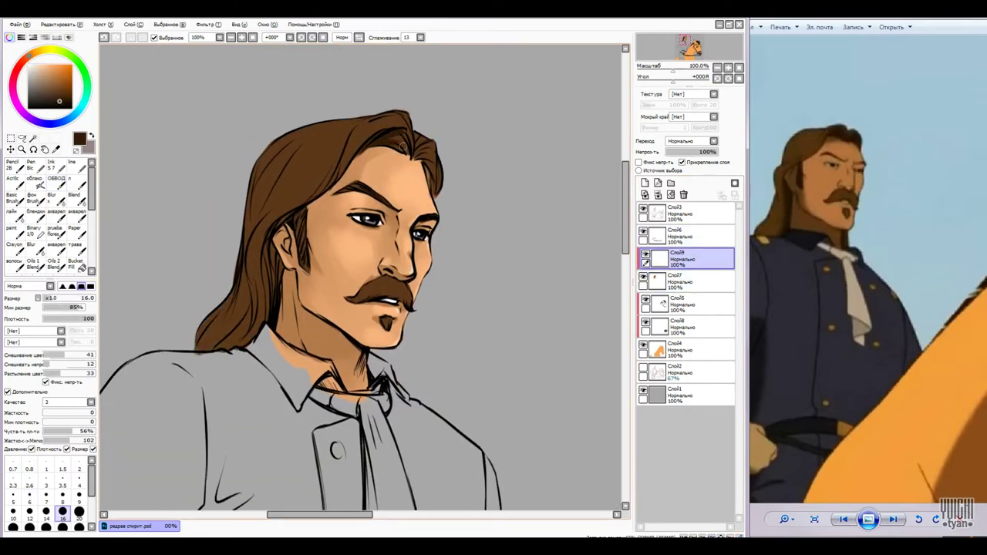
pyautogui.press(']')
pyautogui.press(']')
pyautogui.press(']')
pyautogui.moveTo(357, 152)
pyautogui.mouseDown()
pyautogui.moveTo(320, 178)
pyautogui.moveTo(327, 118)
pyautogui.moveTo(316, 136)
pyautogui.moveTo(320, 178)
pyautogui.moveTo(347, 125)
pyautogui.mouseUp()
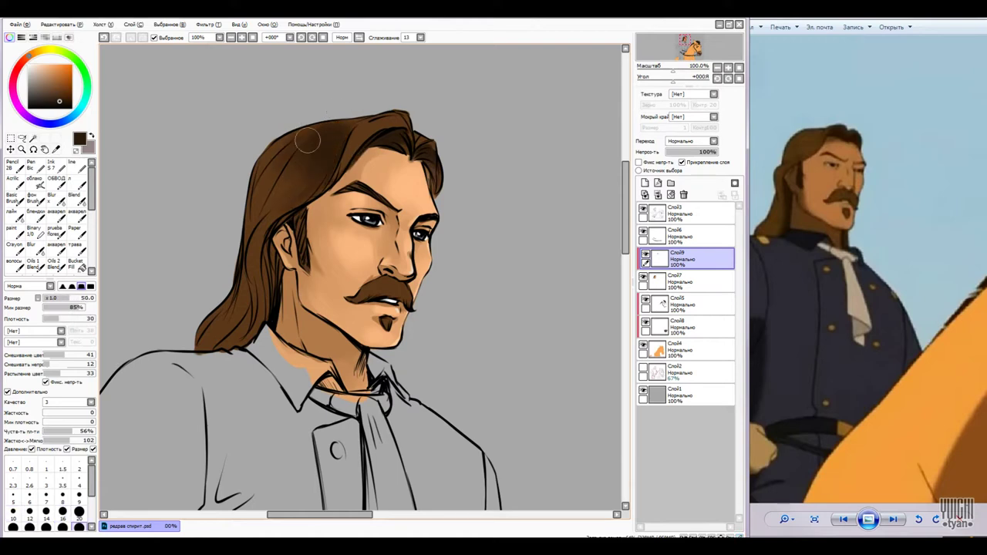
# - Darken the hair strands behind the rider's ear with a size 20 outline brush
pyautogui.press('n')
pyautogui.moveTo(283, 242); pyautogui.dragTo(271, 292)
pyautogui.press(']')
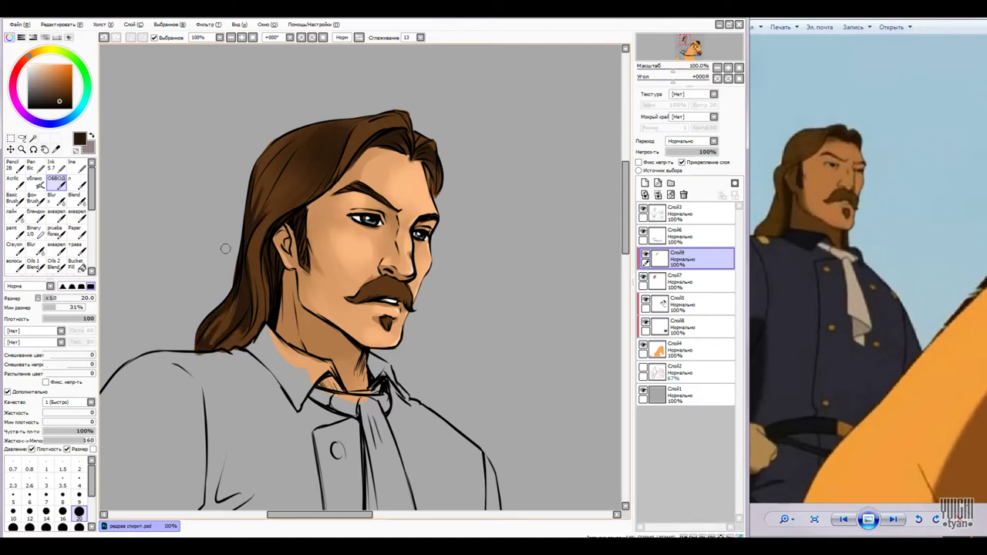
# - Deepen the soft dark brown shadows on the rider's fringe and neck
pyautogui.press('b')
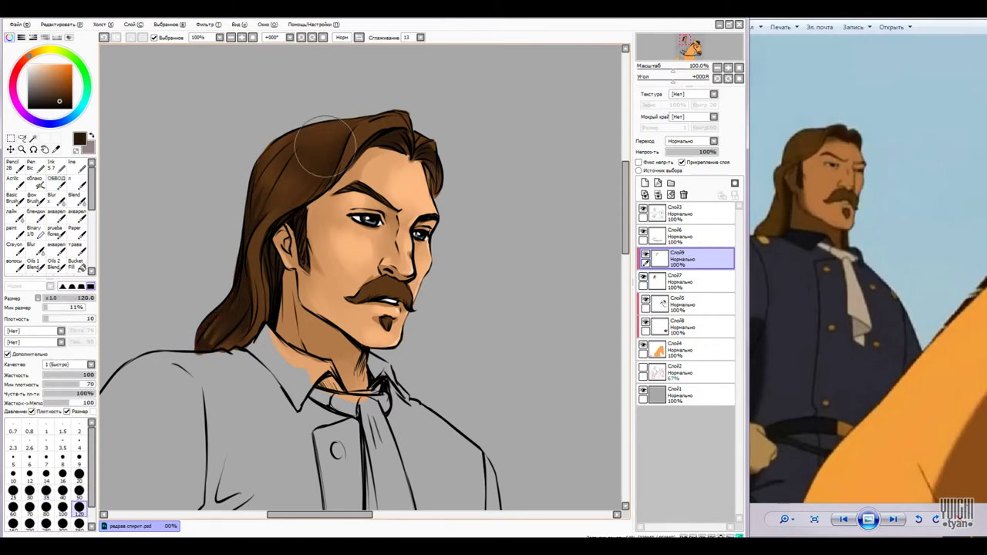
pyautogui.press('c')
pyautogui.moveTo(406, 126); pyautogui.dragTo(398, 111)
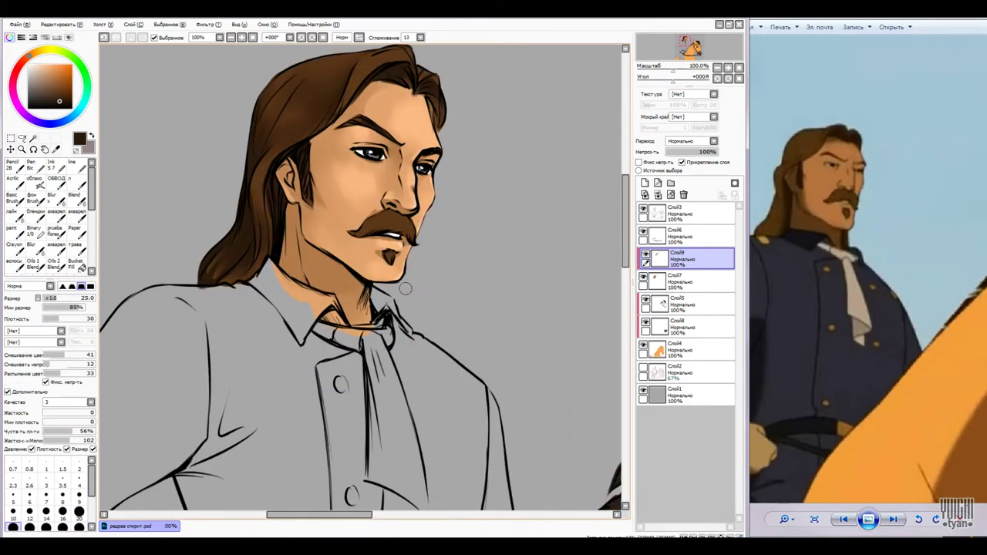
pyautogui.press(']')
pyautogui.press('[')
pyautogui.press('[')
pyautogui.press('[')
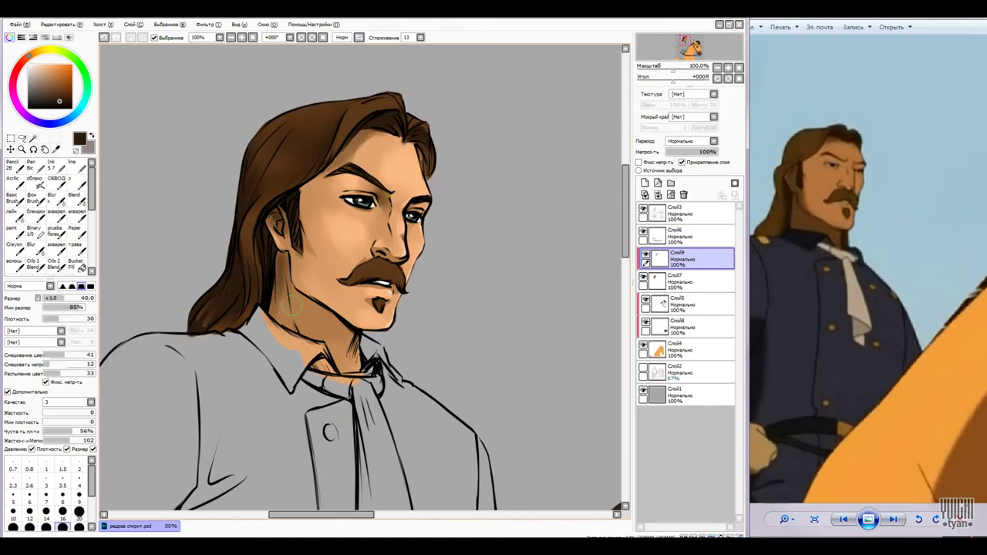
# - Fill the torso of the rider's coat with dark navy on a new layer using a size 80 brush
pyautogui.scroll(-2, 409, 346)
pyautogui.press('-')
pyautogui.click(644, 183)
pyautogui.scroll(-1, 361, 277)
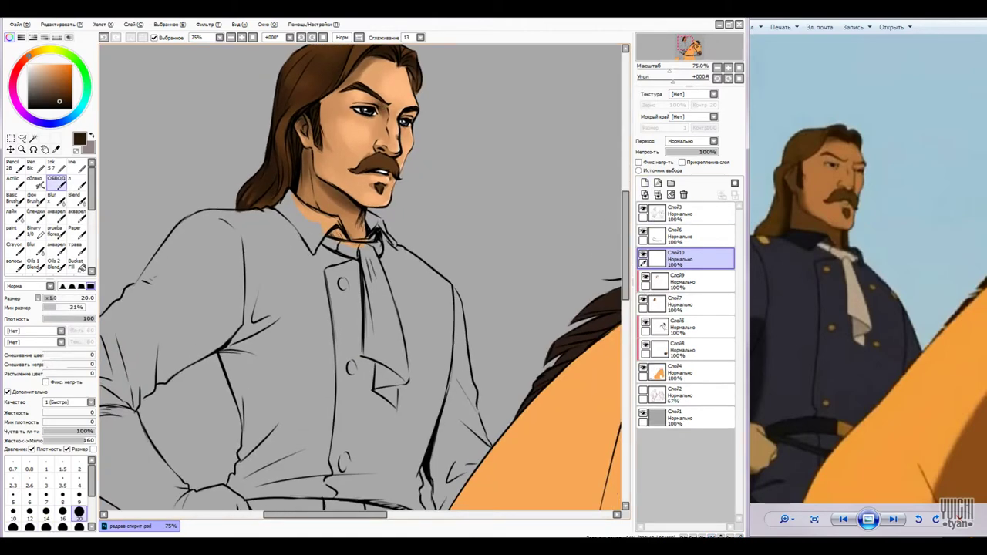
pyautogui.press('b')
pyautogui.press(']')
pyautogui.press(']')
pyautogui.press(']')
pyautogui.press(']')
pyautogui.press(']')
pyautogui.press(']')
pyautogui.scroll(-1, 361, 278)
pyautogui.moveTo(323, 185)
pyautogui.mouseDown()
pyautogui.moveTo(411, 434)
pyautogui.moveTo(246, 303)
pyautogui.moveTo(275, 229)
pyautogui.moveTo(411, 243)
pyautogui.moveTo(478, 417)
pyautogui.mouseUp()
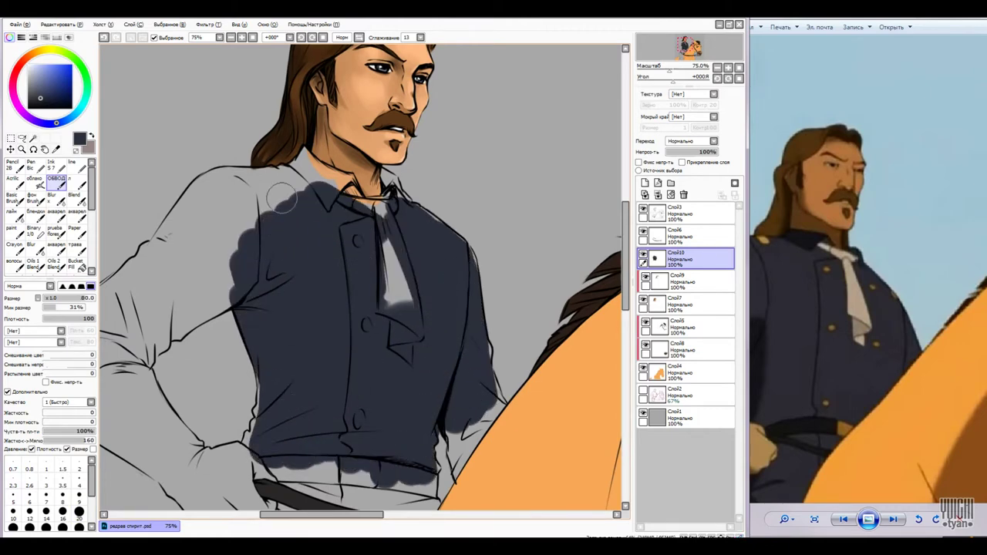
# - Fill the rider's near shoulder and bent sleeve with the same dark navy
pyautogui.moveTo(282, 198); pyautogui.dragTo(178, 308)
pyautogui.moveTo(231, 309); pyautogui.dragTo(378, 216)
pyautogui.moveTo(308, 231)
pyautogui.mouseDown()
pyautogui.moveTo(198, 285)
pyautogui.moveTo(223, 255)
pyautogui.moveTo(275, 236)
pyautogui.mouseUp()
pyautogui.scroll(1, 223, 255)
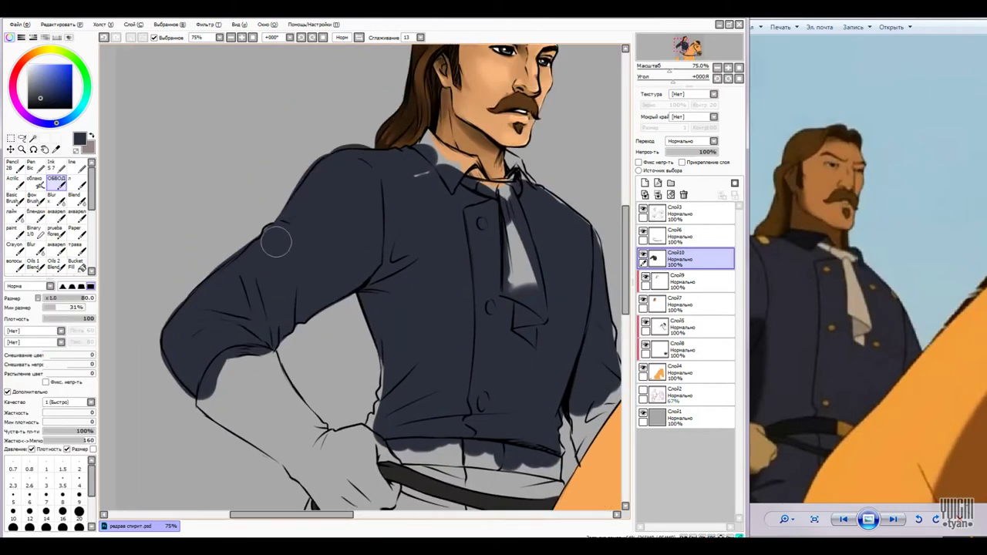
# - Erase the navy spill along the outline of the near shoulder and sleeve with a size 30 eraser
pyautogui.press('[')
pyautogui.press('[')
pyautogui.press('[')
pyautogui.press('[')
pyautogui.press('[')
pyautogui.scroll(2, 348, 149)
pyautogui.press('[')
pyautogui.press('[')
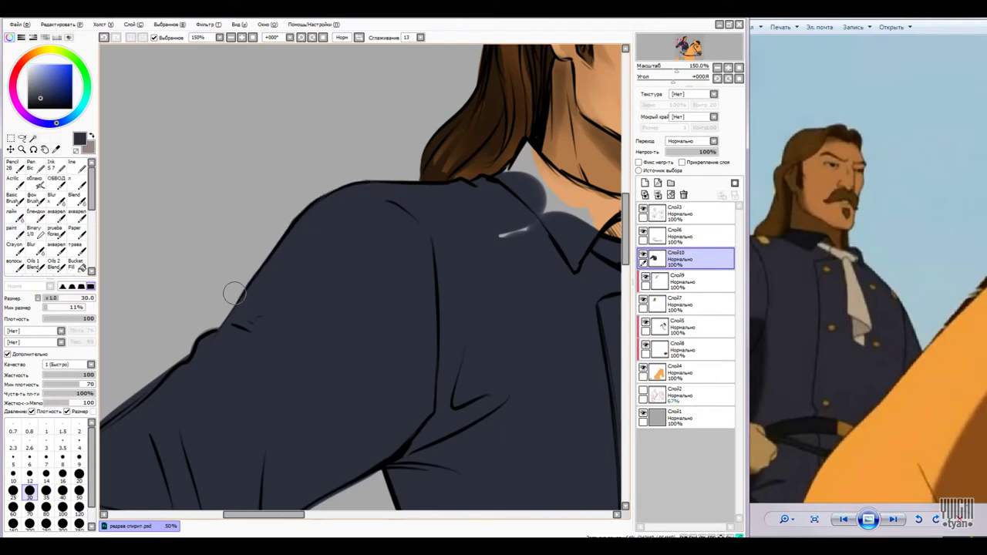
pyautogui.moveTo(235, 293); pyautogui.dragTo(319, 213)
pyautogui.moveTo(286, 273); pyautogui.dragTo(249, 260)
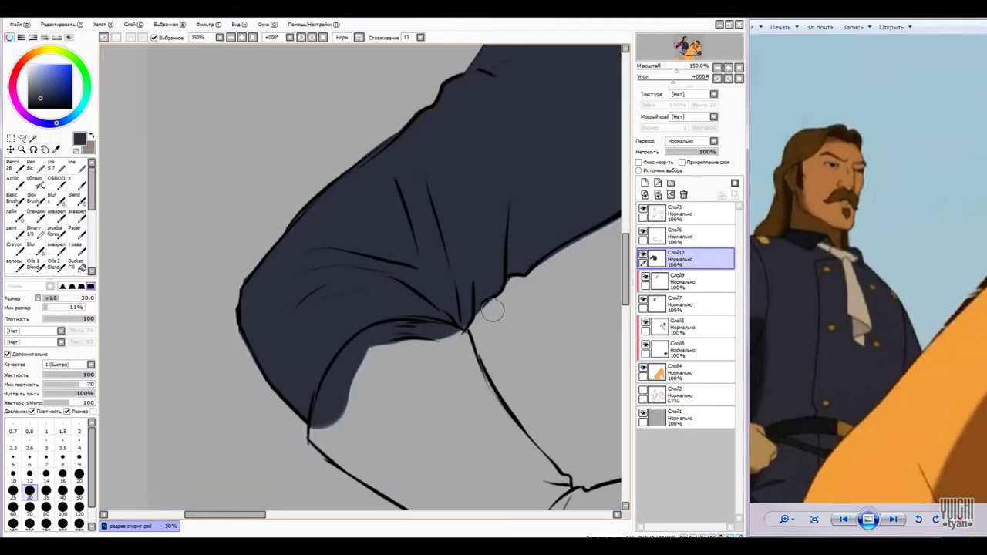
# - Fill the remaining gaps in the coat's sleeves and lower torso with navy using the outline brush
pyautogui.scroll(-1, 494, 310)
pyautogui.click(56, 180)
pyautogui.moveTo(385, 347); pyautogui.dragTo(277, 170)
pyautogui.moveTo(544, 339); pyautogui.dragTo(485, 408)
pyautogui.moveTo(528, 251)
pyautogui.mouseDown()
pyautogui.moveTo(436, 240)
pyautogui.moveTo(401, 436)
pyautogui.moveTo(434, 410)
pyautogui.mouseUp()
# - Fill the coat area below the upper rein with navy on Слой6, keeping the paint off the horse
pyautogui.click(678, 236)
pyautogui.moveTo(324, 462); pyautogui.dragTo(440, 92)
pyautogui.moveTo(332, 343)
pyautogui.mouseDown()
pyautogui.moveTo(434, 333)
pyautogui.moveTo(467, 285)
pyautogui.moveTo(270, 316)
pyautogui.mouseUp()
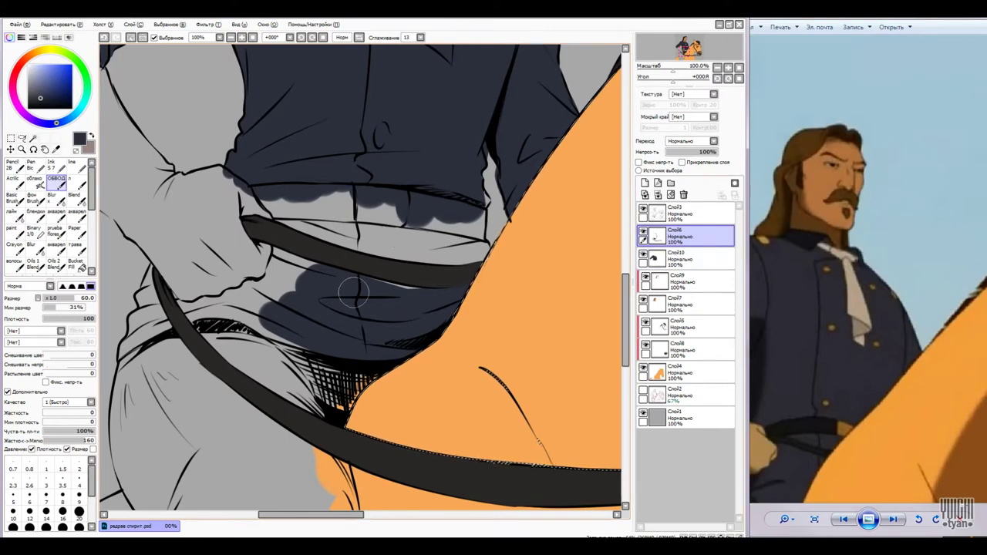
pyautogui.moveTo(352, 292)
pyautogui.mouseDown()
pyautogui.moveTo(254, 328)
pyautogui.moveTo(443, 323)
pyautogui.mouseUp()
# - Complete the navy fill of the coat's skirt around the hand and over the hip with smaller brushes
pyautogui.press('[')
pyautogui.press('[')
pyautogui.press('[')
pyautogui.moveTo(332, 231)
pyautogui.mouseDown()
pyautogui.moveTo(472, 251)
pyautogui.moveTo(478, 199)
pyautogui.moveTo(278, 232)
pyautogui.mouseUp()
pyautogui.moveTo(309, 262); pyautogui.dragTo(193, 297)
pyautogui.moveTo(162, 274)
pyautogui.mouseDown()
pyautogui.moveTo(292, 257)
pyautogui.moveTo(299, 242)
pyautogui.moveTo(266, 316)
pyautogui.mouseUp()
pyautogui.press('[')
pyautogui.press('[')
pyautogui.press('[')
# - Block in the edges of the rider's trousers with slate grey-blue and clear the selection
pyautogui.scroll(-1, 396, 179)
pyautogui.press(']')
pyautogui.press(']')
pyautogui.press(']')
pyautogui.keyDown('alt'); pyautogui.click(396, 179); pyautogui.keyUp('alt')
pyautogui.moveTo(308, 208)
pyautogui.mouseDown()
pyautogui.moveTo(355, 231)
pyautogui.moveTo(293, 201)
pyautogui.moveTo(390, 231)
pyautogui.mouseUp()
pyautogui.moveTo(347, 197); pyautogui.dragTo(285, 187)
pyautogui.press(']')
pyautogui.press(']')
pyautogui.hotkey('ctrl', 'd')
pyautogui.moveTo(339, 350)
pyautogui.mouseDown()
pyautogui.moveTo(379, 312)
pyautogui.moveTo(316, 386)
pyautogui.moveTo(231, 350)
pyautogui.moveTo(202, 216)
pyautogui.mouseUp()
# - Complete the slate fill inside the trousers and clean their outer edge with a size 30 eraser
pyautogui.press('e')
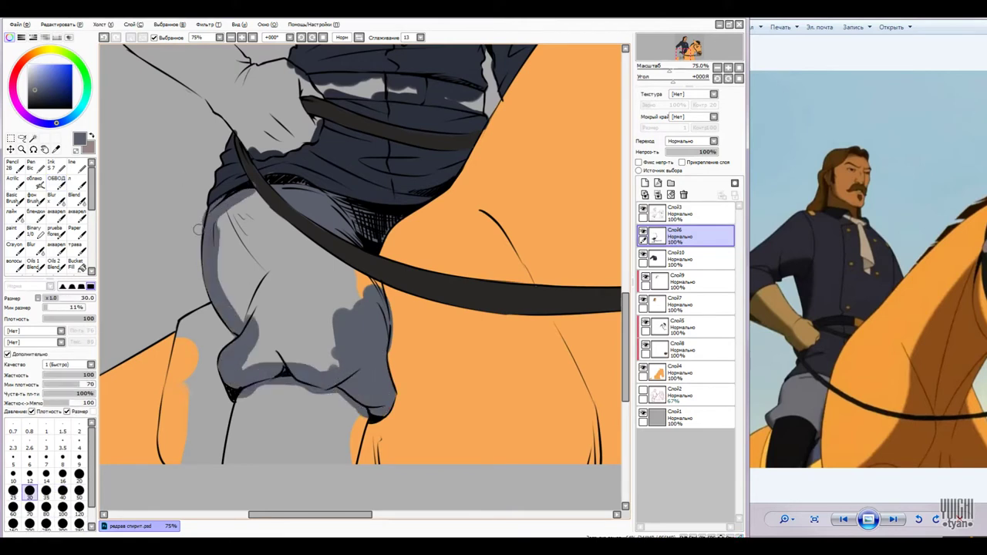
pyautogui.moveTo(270, 223); pyautogui.dragTo(370, 286)
pyautogui.moveTo(223, 209); pyautogui.dragTo(355, 363)
pyautogui.hotkey('ctrl', '+')
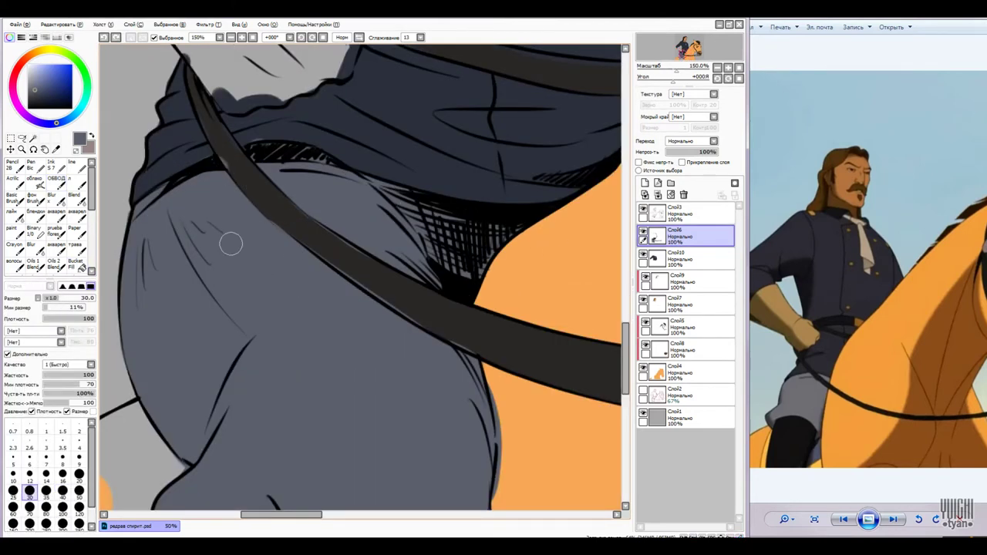
# - Touch up the rein crossing the thigh with its own dark grey using a size 16 brush
pyautogui.press('n')
pyautogui.keyDown('alt'); pyautogui.click(518, 361); pyautogui.keyUp('alt')
pyautogui.hotkey('ctrl', '-')
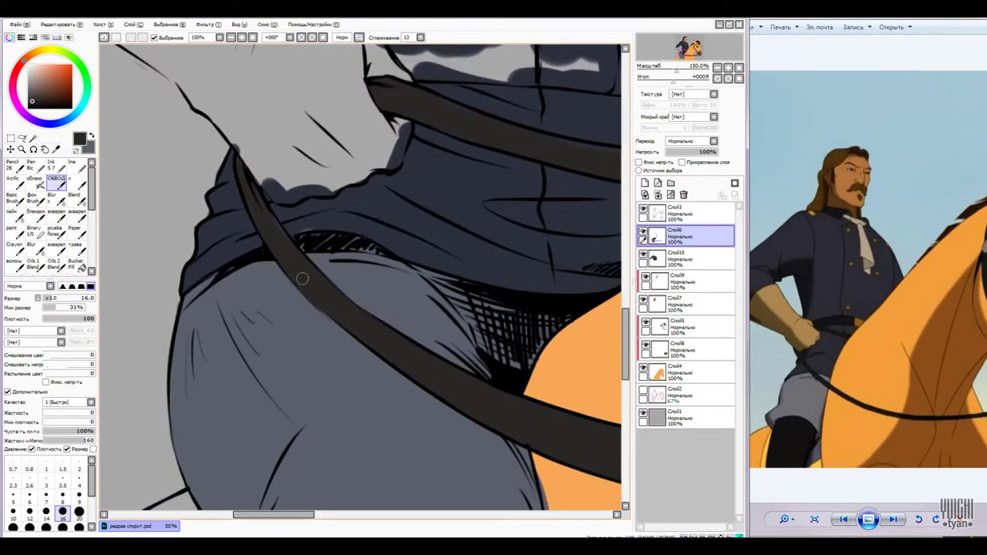
# - Retouch the coat's hem near the hand with navy and erase the excess along the trousers
pyautogui.keyDown('alt'); pyautogui.click(237, 162); pyautogui.keyUp('alt')
pyautogui.moveTo(305, 224); pyautogui.dragTo(344, 117)
pyautogui.press('e')
pyautogui.moveTo(451, 283); pyautogui.dragTo(455, 331)
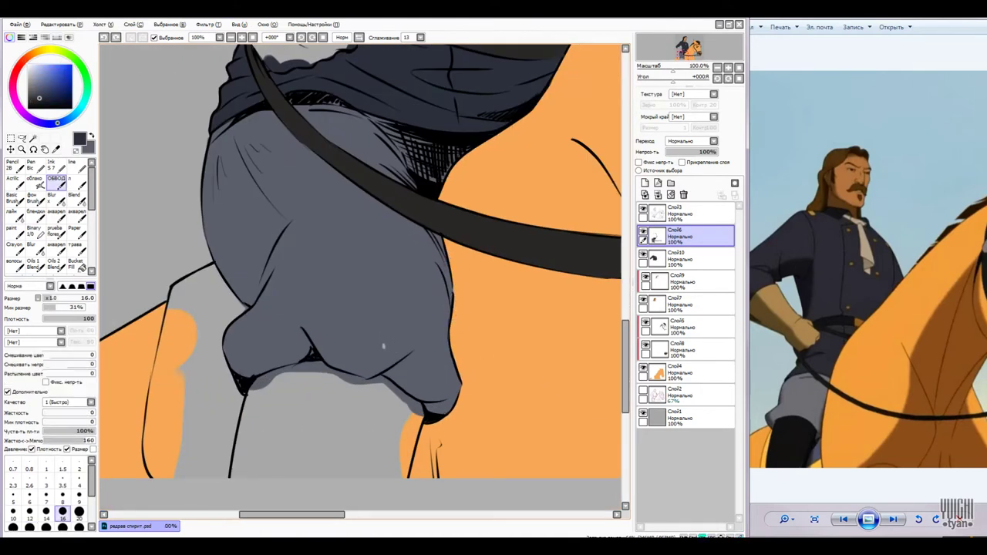
pyautogui.moveTo(346, 326); pyautogui.dragTo(342, 265)
# - Select the rider's boot area, fill it with near-black and deselect
pyautogui.press('w')
pyautogui.click(324, 370)
pyautogui.hotkey('ctrl', 'd')
pyautogui.press('n')
pyautogui.hotkey('ctrl', '-')
pyautogui.moveTo(271, 343); pyautogui.dragTo(278, 328)
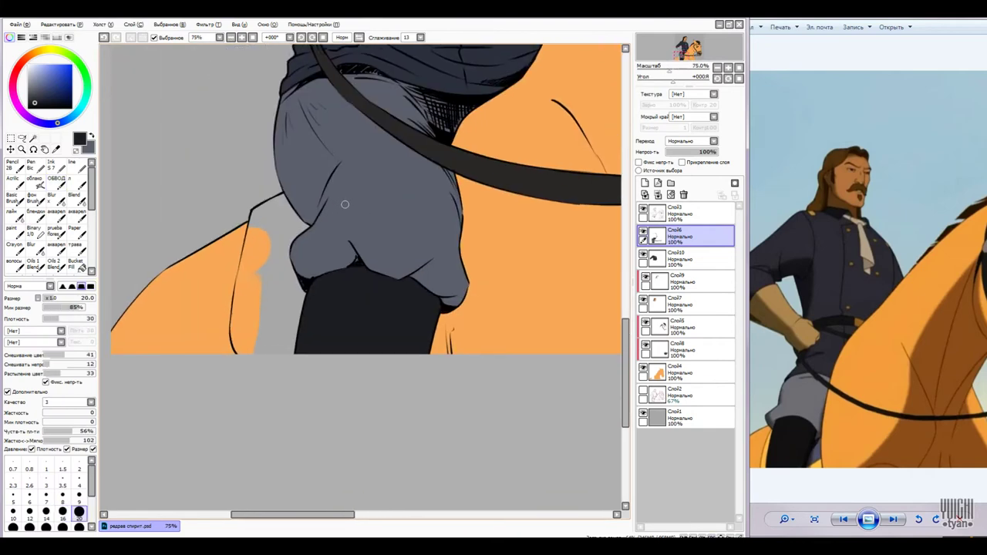
# - Paint the saddle blanket behind the rider's leg golden yellow on a new layer, using an enlarged brush
pyautogui.press('b')
pyautogui.click(40, 51)
pyautogui.moveTo(62, 74); pyautogui.dragTo(56, 66)
pyautogui.moveTo(269, 210); pyautogui.dragTo(259, 274)
pyautogui.hotkey('ctrl', 'z')
pyautogui.hotkey('ctrl', 'shift', 'n')
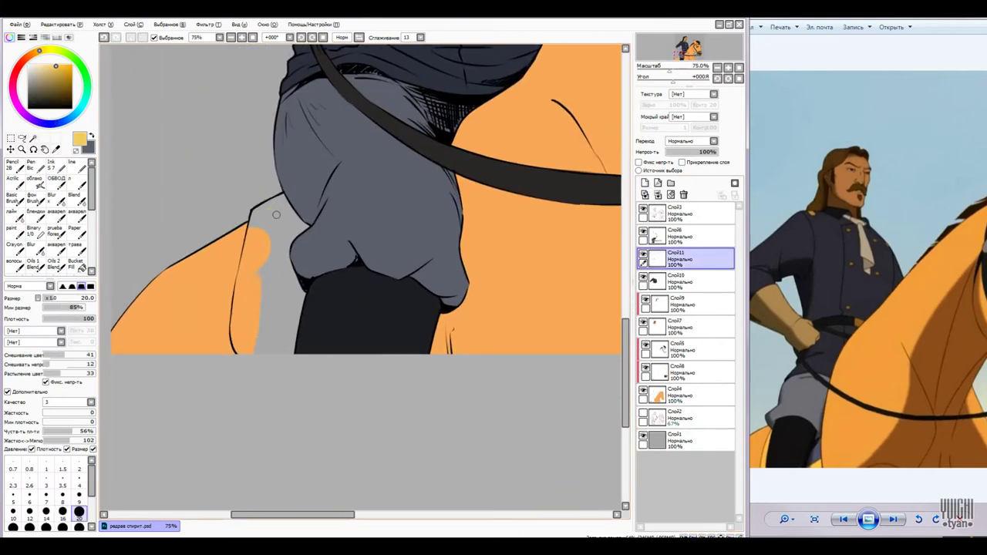
pyautogui.press(']')
pyautogui.press(']')
pyautogui.press(']')
pyautogui.press(']')
pyautogui.moveTo(268, 207); pyautogui.dragTo(255, 350)
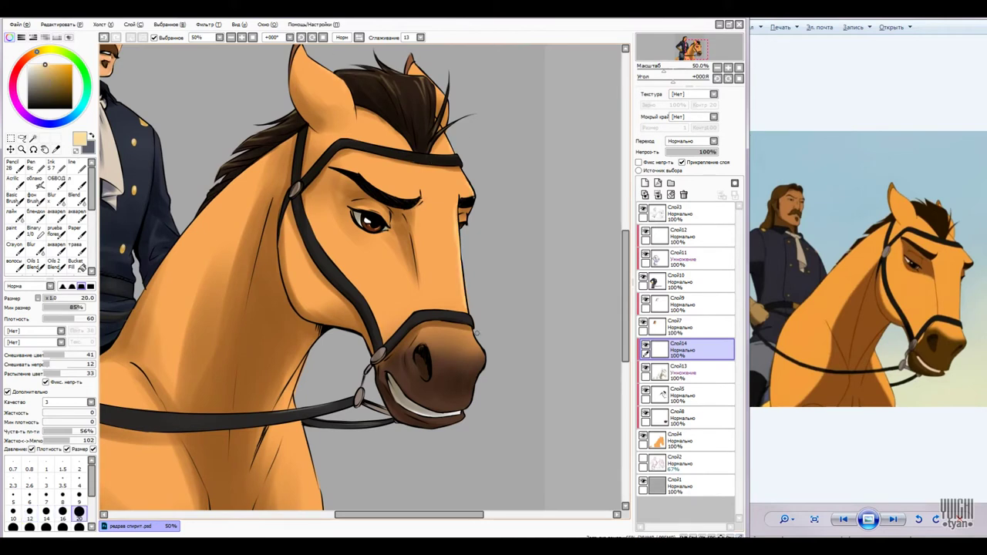
# - Airbrush soft pale yellow highlights on the horse's head on Слой14 at 10 density
pyautogui.press('v')
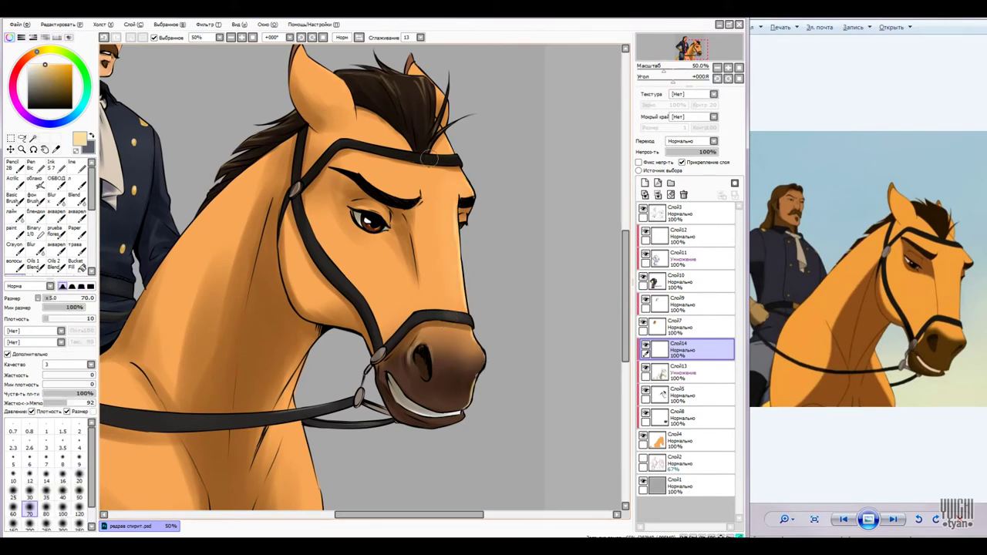
pyautogui.moveTo(337, 252); pyautogui.dragTo(381, 206)
pyautogui.press('n')
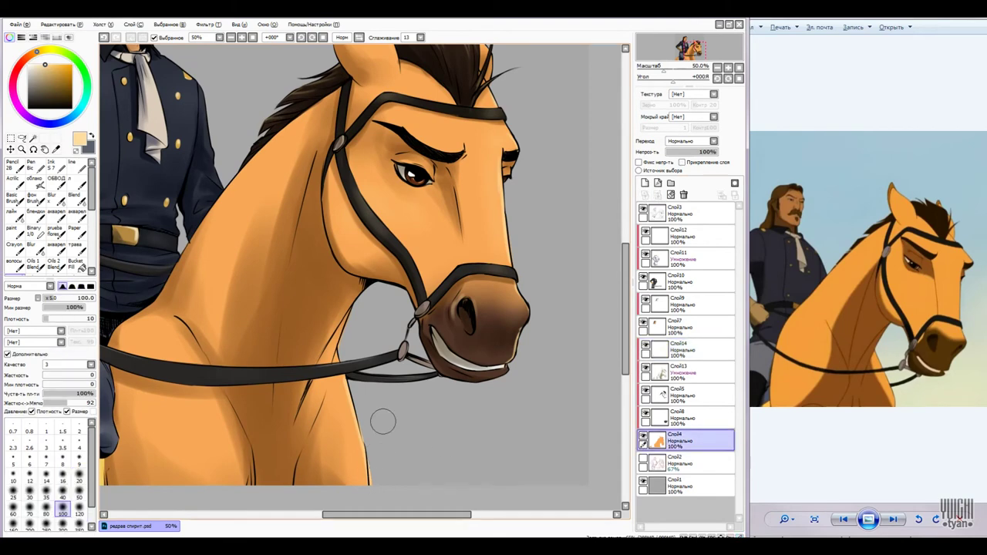
# - Airbrush broad soft brown shading over the horse's body on the Multiply layer, enlarging the brush to size 200
pyautogui.press('v')
pyautogui.moveTo(267, 414)
pyautogui.mouseDown()
pyautogui.moveTo(171, 525)
pyautogui.moveTo(146, 509)
pyautogui.mouseUp()
pyautogui.press(']')
pyautogui.press(']')
pyautogui.press(']')
pyautogui.scroll(-3, 383, 185)
pyautogui.moveTo(339, 232); pyautogui.dragTo(291, 336)
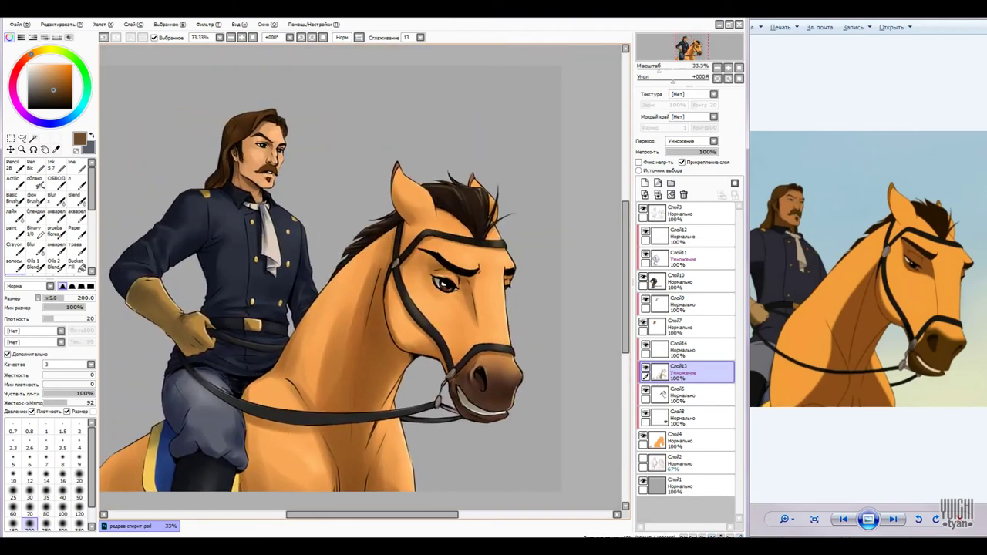
# - Shade the metal bridle rings near the horse's mouth on the Multiply layer with a size 20 brush
pyautogui.press('b')
pyautogui.scroll(4, 459, 416)
pyautogui.press('[')
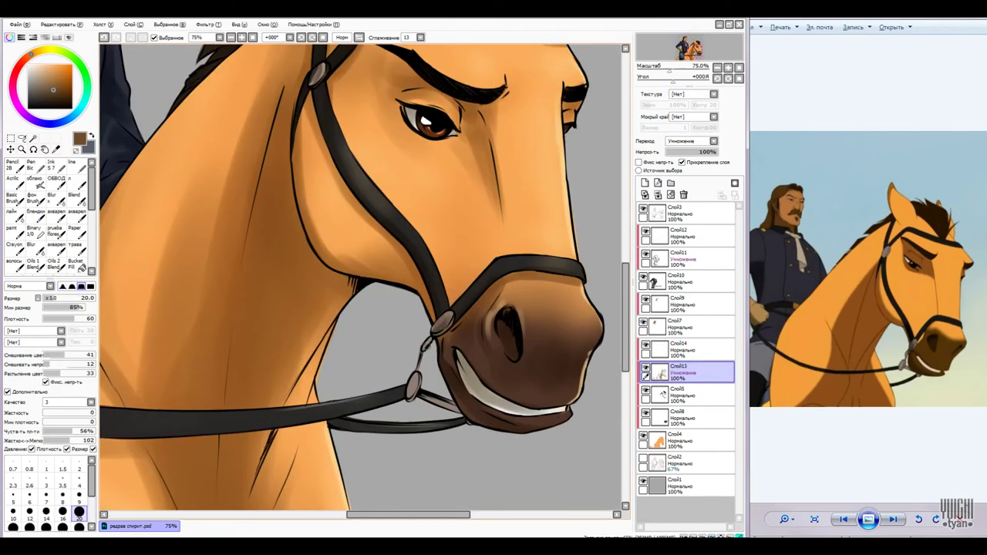
pyautogui.keyDown('alt'); pyautogui.click(416, 389); pyautogui.keyUp('alt')
pyautogui.keyDown('alt'); pyautogui.click(435, 402); pyautogui.keyUp('alt')
# - Add white highlights to the bridle rings on Слой12 with a size 9 brush
pyautogui.press('[')
pyautogui.press('[')
pyautogui.press('[')
pyautogui.press('[')
pyautogui.press('[')
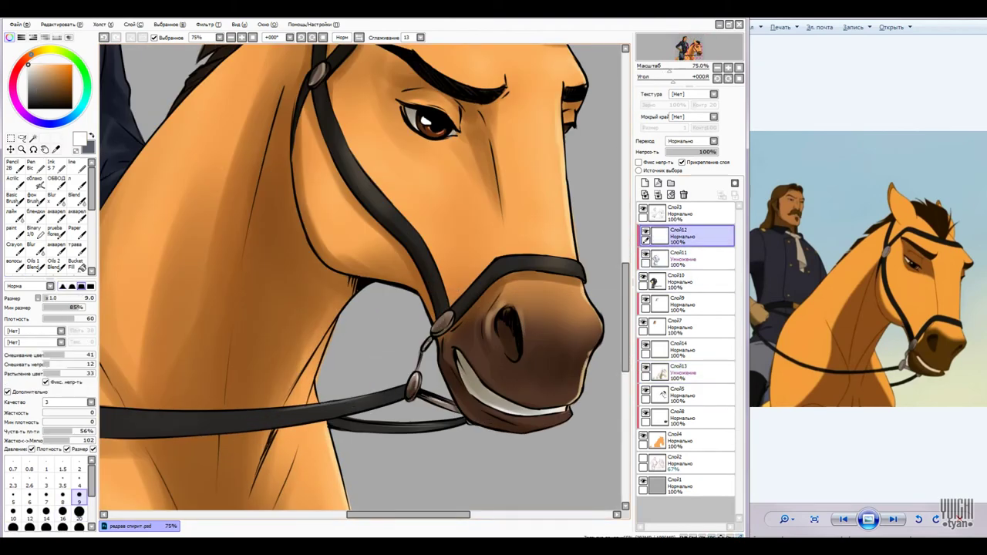
pyautogui.keyDown('alt'); pyautogui.click(445, 324); pyautogui.keyUp('alt')
pyautogui.scroll(-3, 445, 323)
pyautogui.scroll(3, 411, 306)
# - Add highlights and dark grey shading to the rider's belt and the reins across his waist
pyautogui.keyDown('alt'); pyautogui.click(411, 307); pyautogui.keyUp('alt')
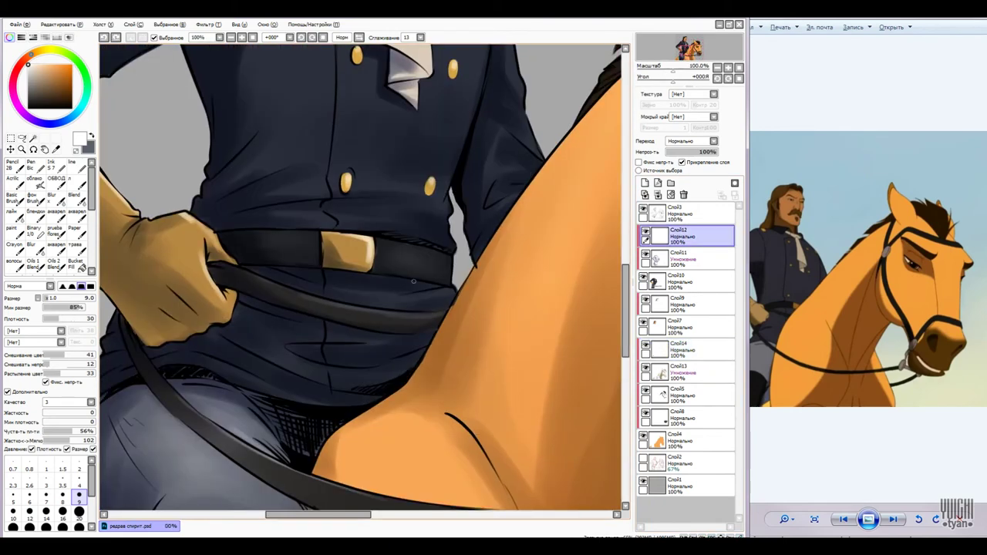
pyautogui.keyDown('alt'); pyautogui.click(370, 317); pyautogui.keyUp('alt')
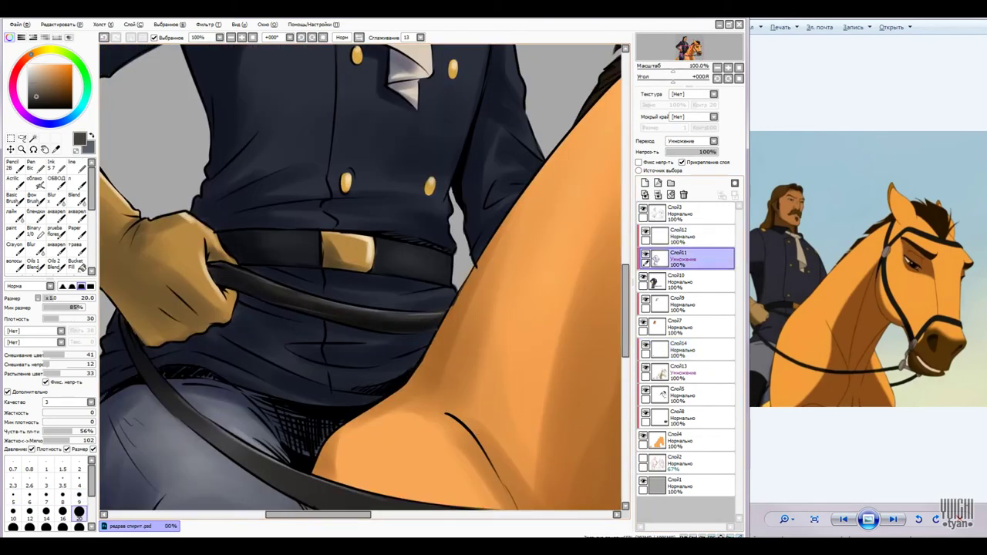
pyautogui.press('e')
pyautogui.press('b')
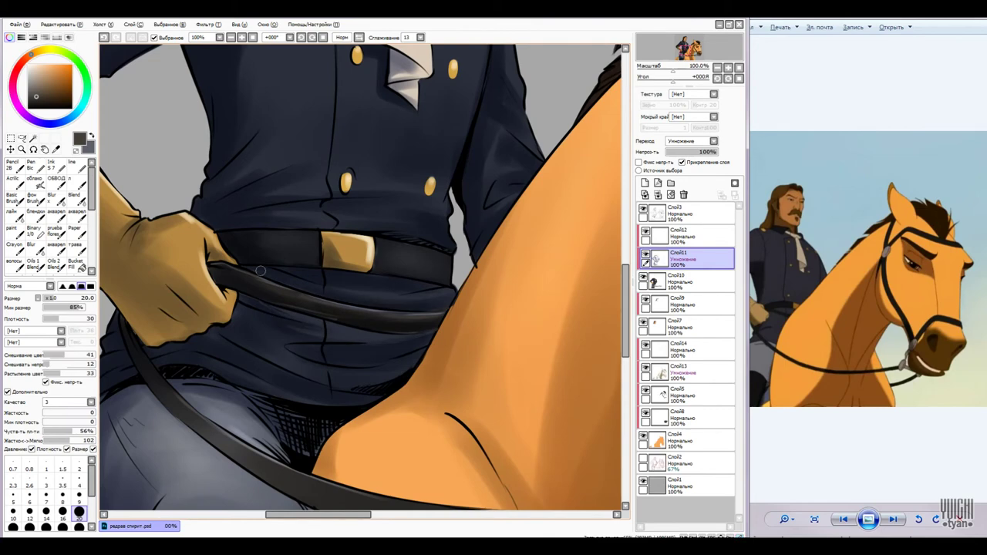
pyautogui.scroll(-2, 399, 308)
pyautogui.keyDown('alt'); pyautogui.click(285, 358); pyautogui.keyUp('alt')
pyautogui.scroll(-1, 285, 358)
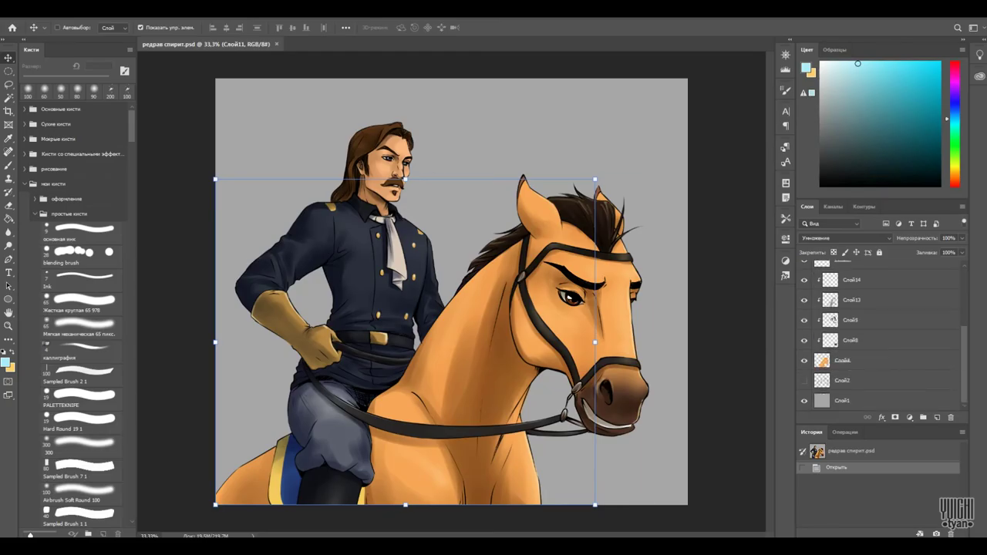
# - Switch to Photoshop, group the drawing's layers and add a new layer above the grey background
pyautogui.hotkey('ctrl', 'g')
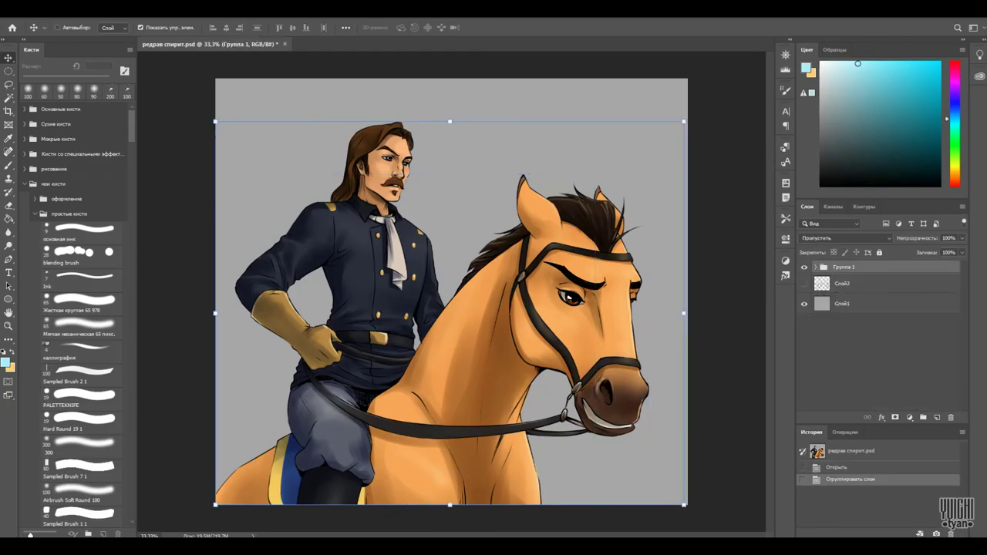
pyautogui.hotkey('ctrl', 'shift', 'alt', 'n')
pyautogui.scroll(-1, 452, 292)
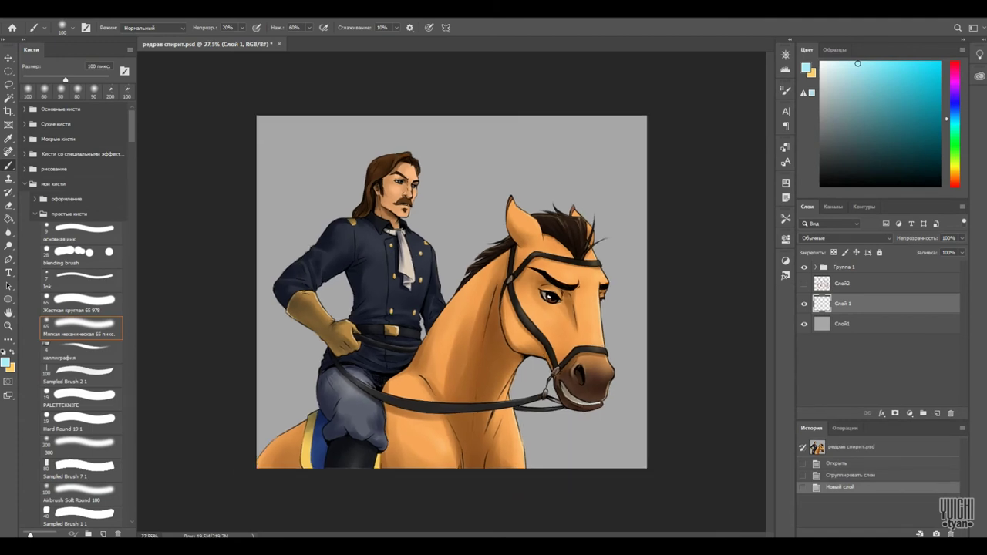
# - Paint a soft sky behind the figures with a 1500 px brush, blue overall and pale cream near the horse's chest
pyautogui.click(879, 84)
pyautogui.moveTo(586, 431); pyautogui.dragTo(632, 293)
pyautogui.moveTo(601, 448); pyautogui.dragTo(632, 324)
pyautogui.moveTo(324, 139); pyautogui.dragTo(633, 155)
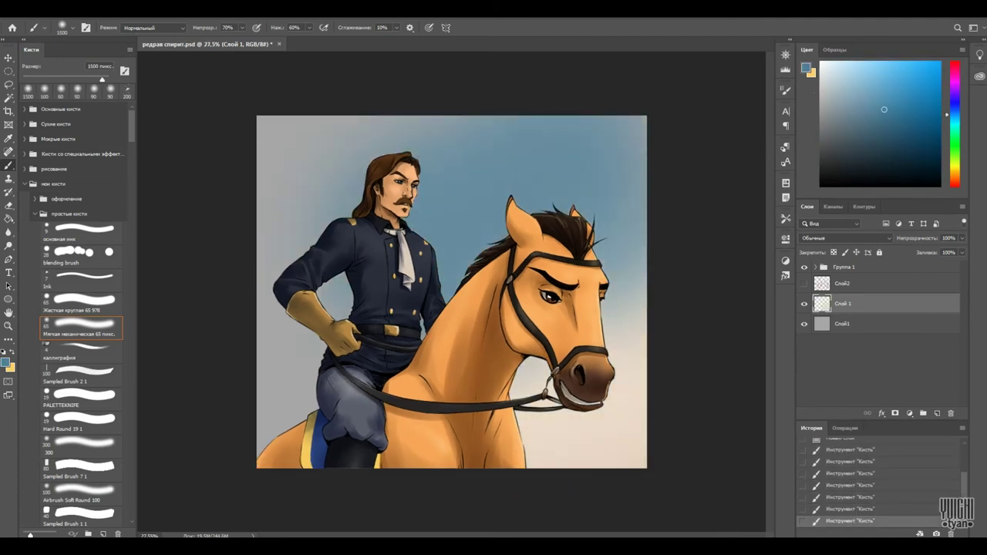
pyautogui.moveTo(416, 138); pyautogui.dragTo(632, 293)
pyautogui.moveTo(509, 131); pyautogui.dragTo(640, 185)
pyautogui.click(895, 91)
pyautogui.moveTo(269, 293); pyautogui.dragTo(309, 447)
pyautogui.scroll(1, 451, 291)
# - Brush a faint pale blue haze over the far rein on a new layer clipped to the group, at 10% opacity
pyautogui.click(843, 266)
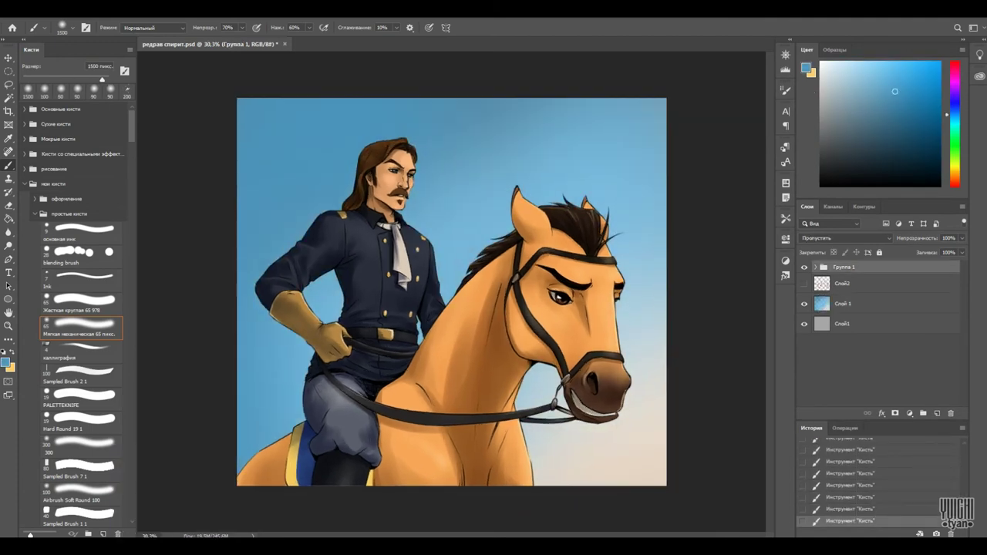
pyautogui.hotkey('ctrl', 'shift', 'alt', 'n')
pyautogui.hotkey('ctrl', 'alt', 'g')
pyautogui.press('1')
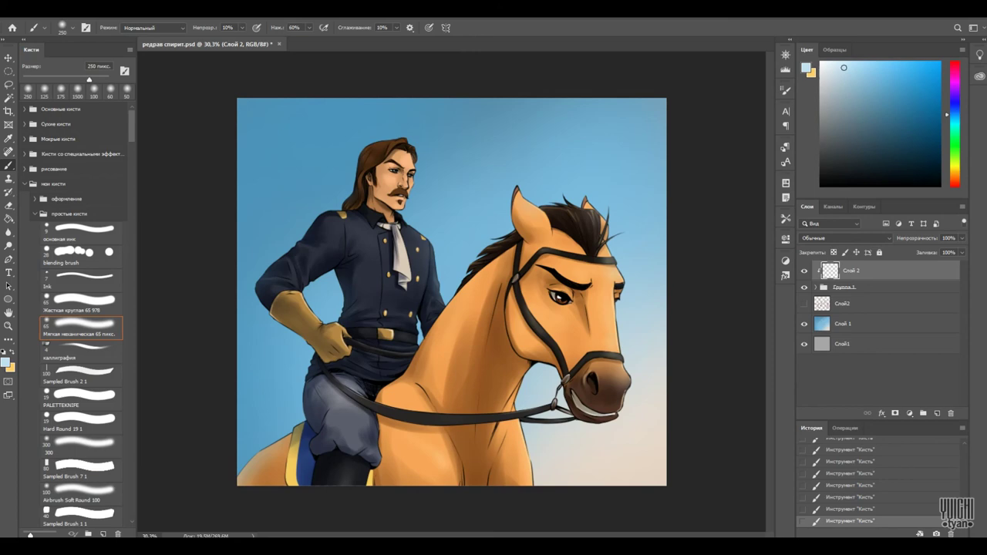
pyautogui.keyDown('alt'); pyautogui.click(528, 378); pyautogui.keyUp('alt')
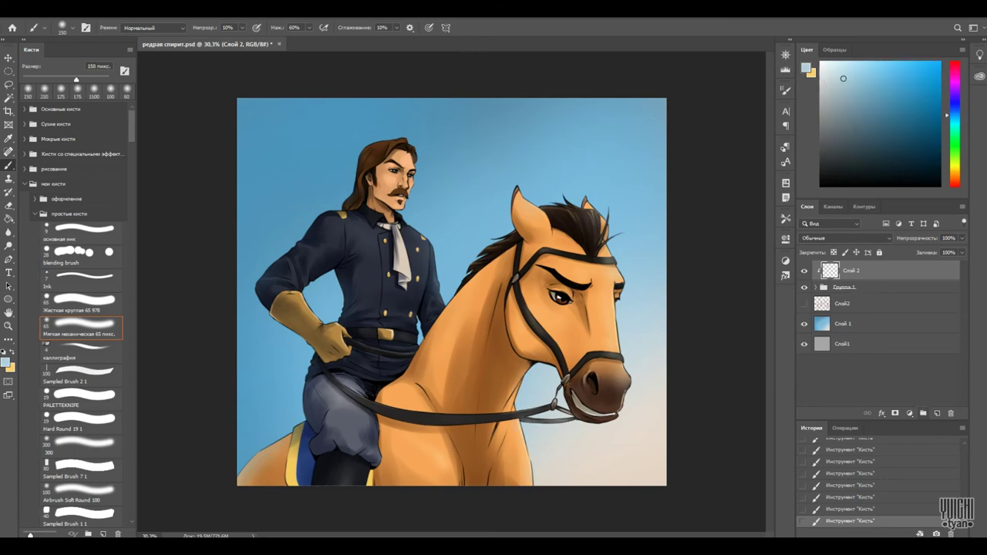
# - Stamp the visible layers into a new layer, apply Gaussian Blur and set it to Overlay at 30% opacity
pyautogui.hotkey('ctrl', 'shift', 'alt', 'e')
pyautogui.press('v')
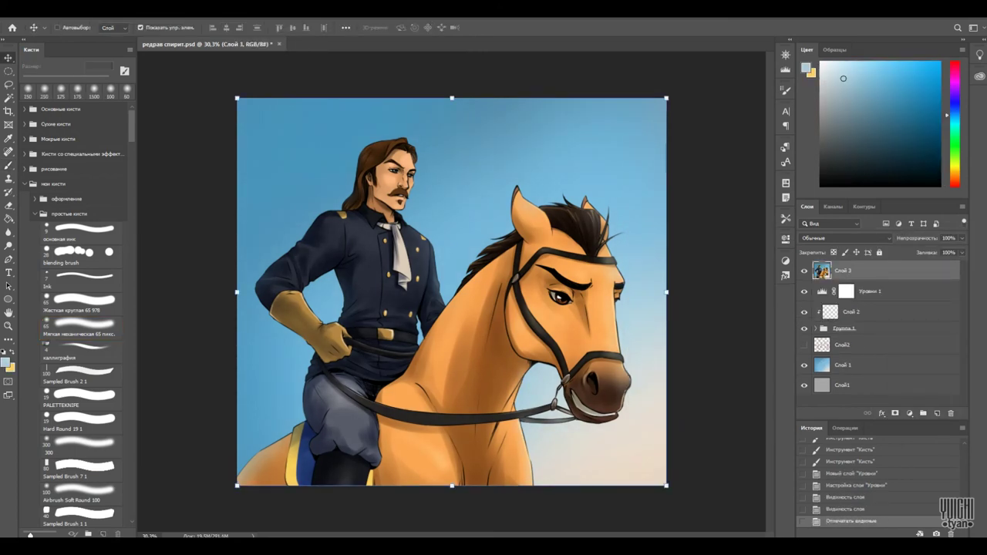
pyautogui.click(432, 227)
pyautogui.press('3')
pyautogui.click(844, 237)
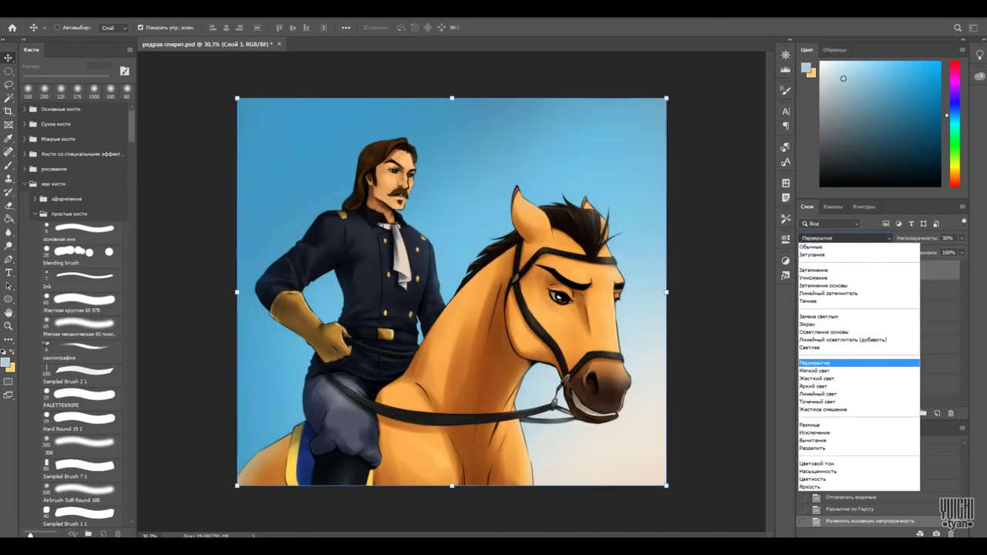
pyautogui.click(858, 363)
# - Give the duplicated stamped layer a textured Pattern Overlay in Overlay mode and set the layer's blending to Normal
pyautogui.doubleClick(925, 270)
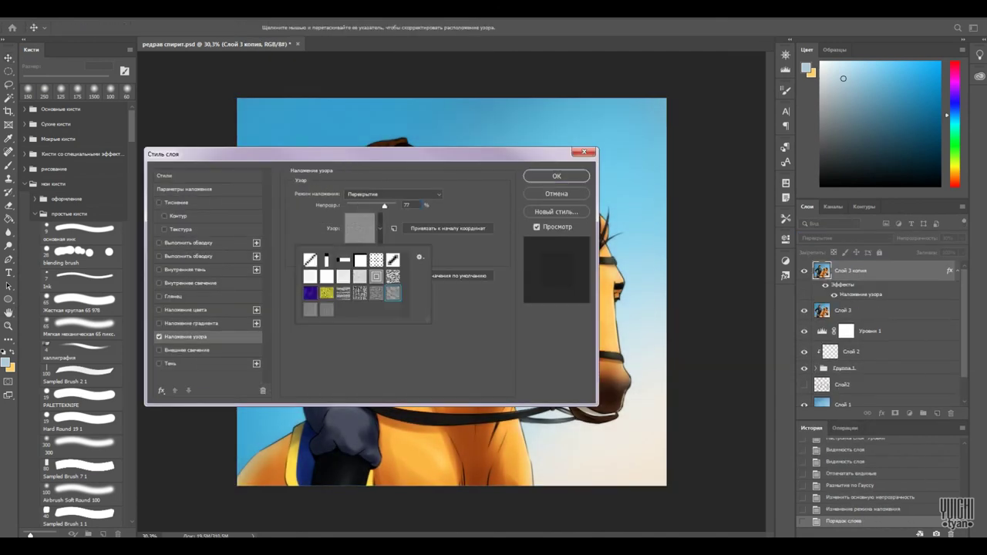
pyautogui.press('Return')
pyautogui.hotkey('shift', 'alt', 'n')
pyautogui.scroll(3, 452, 291)
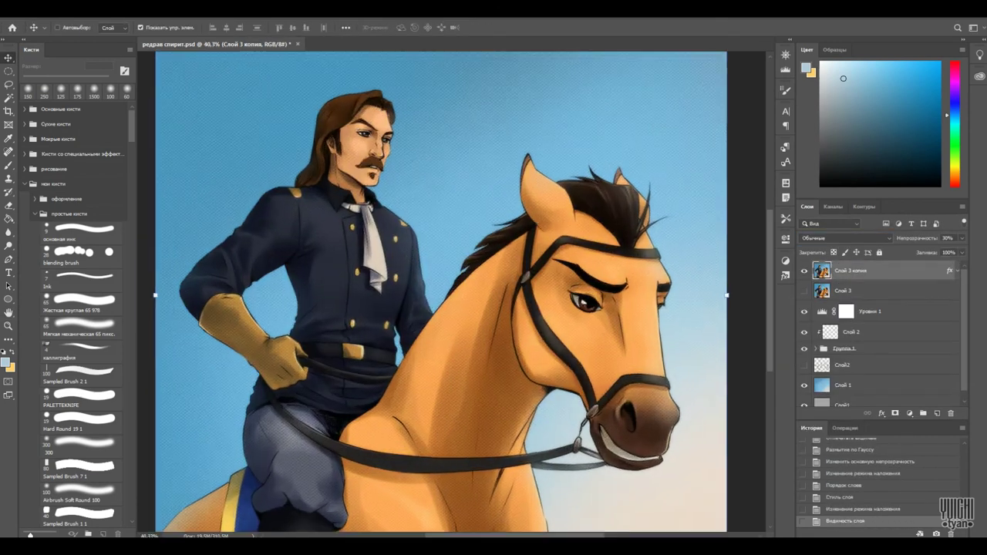
# - Stamp the visible layers into a new top layer, reapply Gaussian Blur to it at reduced opacity, and reselect the textured layer below
pyautogui.hotkey('ctrl', 'shift', 'alt', 'e')
pyautogui.hotkey('ctrl', 'f')
pyautogui.hotkey('alt', '[')
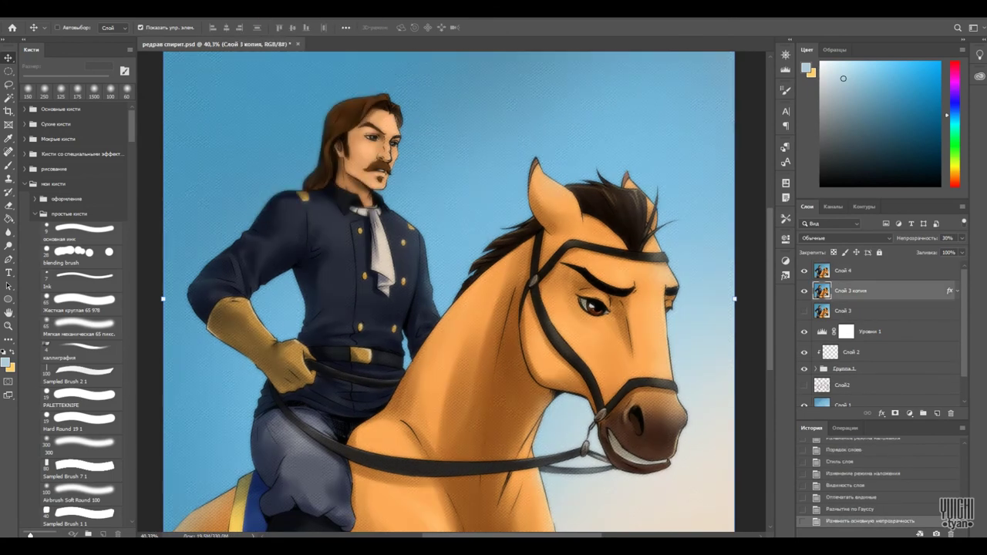